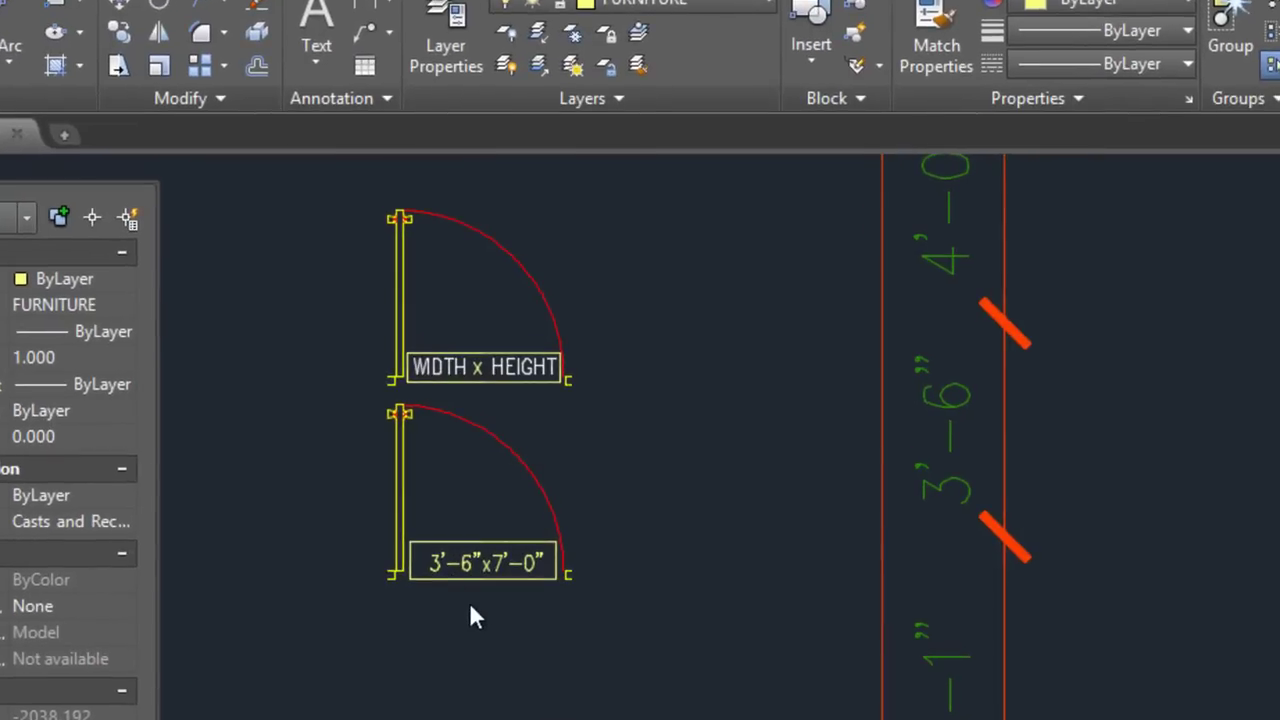
left_click(499, 523)
scroll(414, 523, "up", 4)
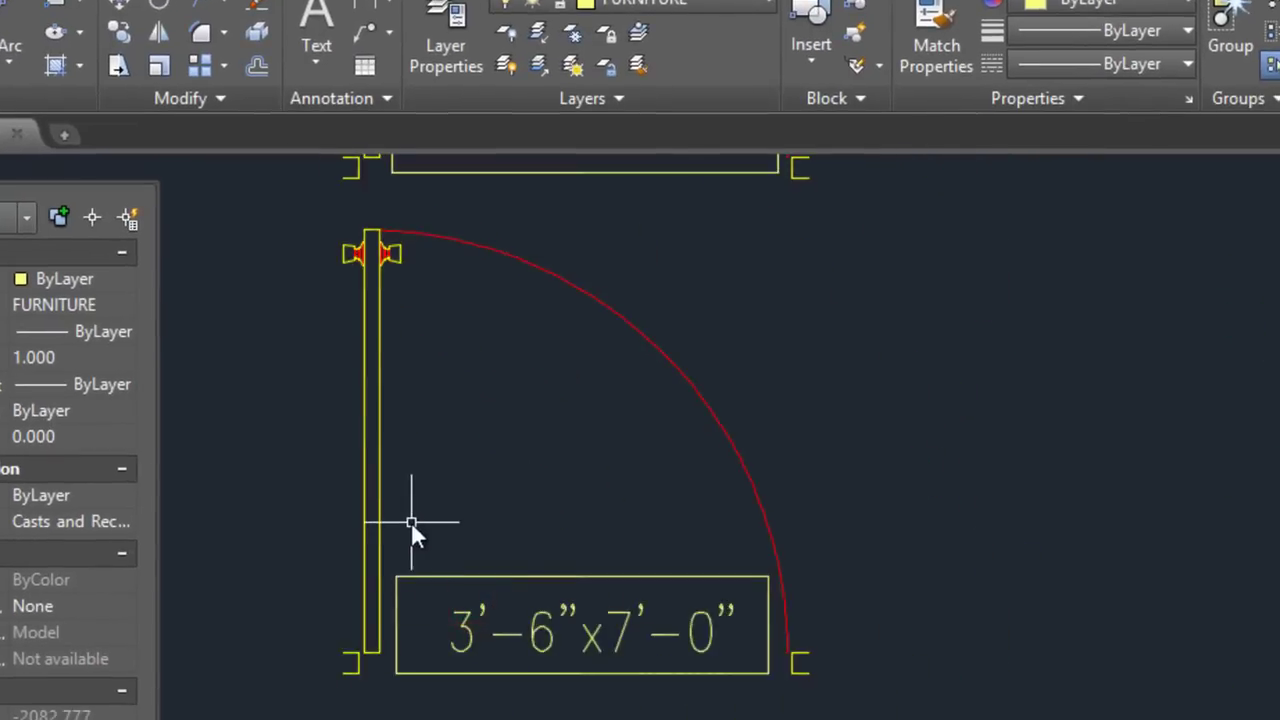
scroll(414, 509, "down", 3)
scroll(495, 491, "up", 1)
left_click(483, 471)
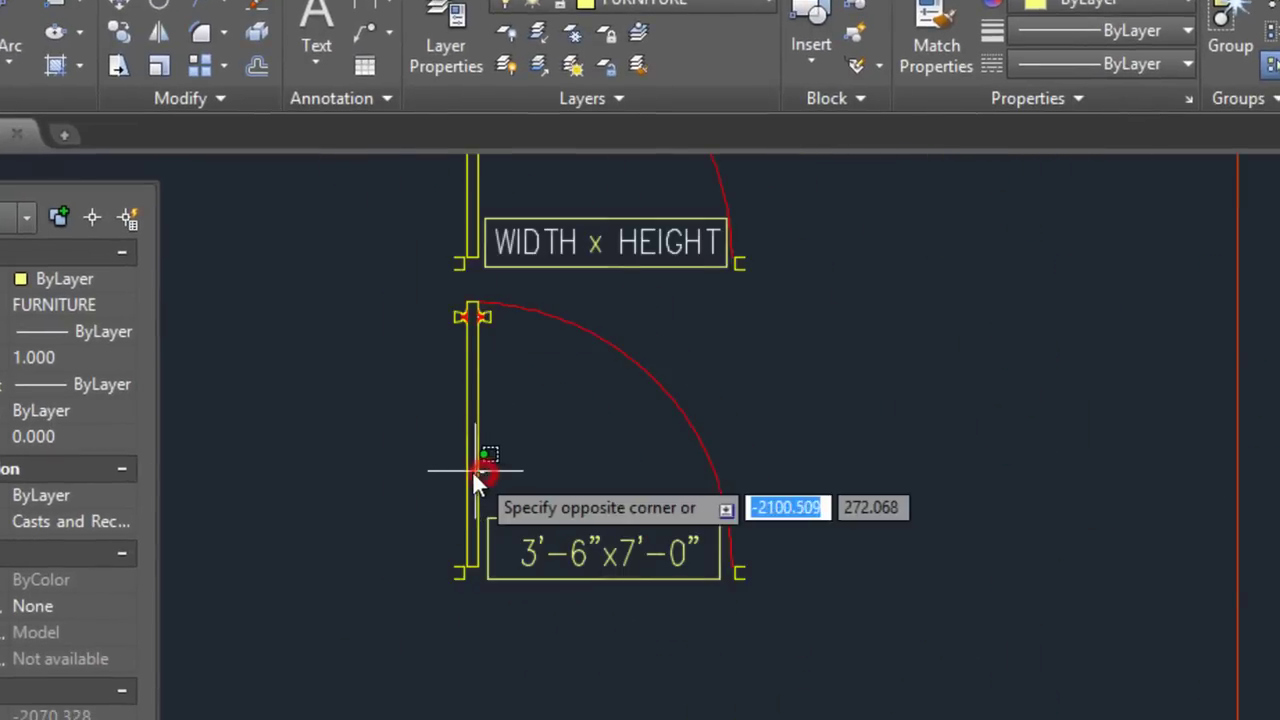
left_click(461, 467)
key("Escape")
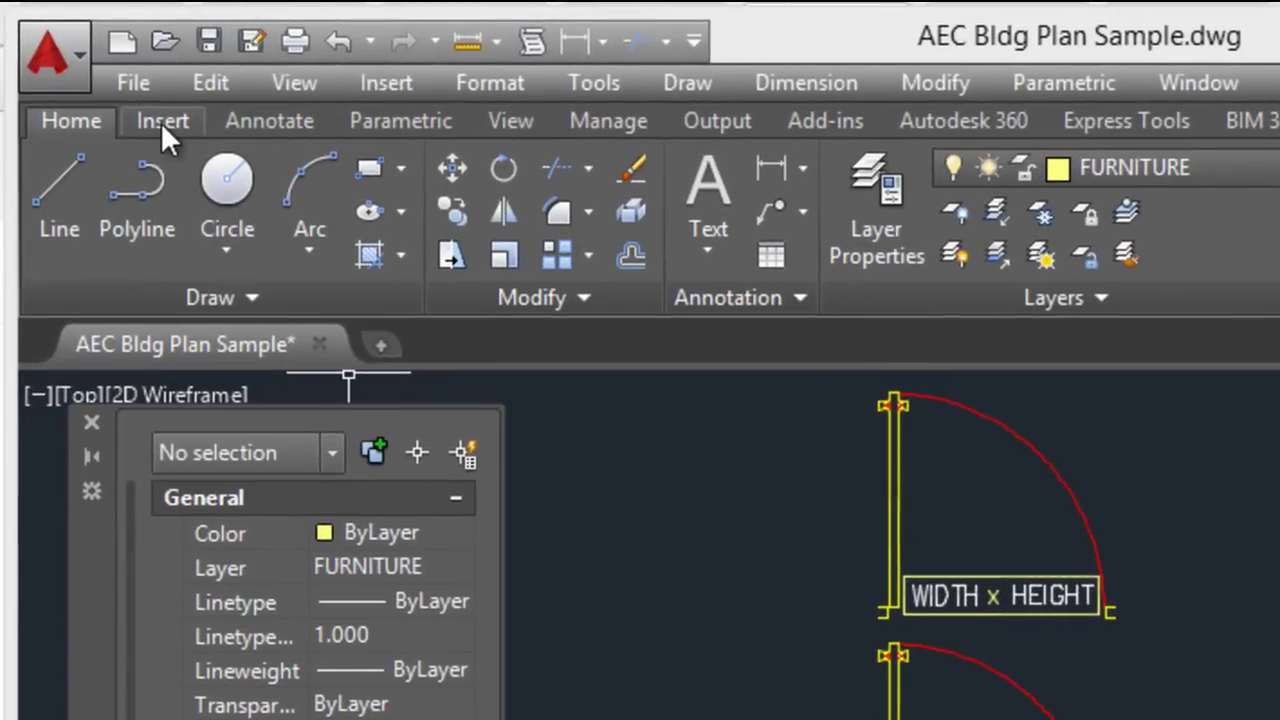
Start a new block definition and select all objects of the lower door with the 3'-6"x7'-0" label.
left_click(163, 122)
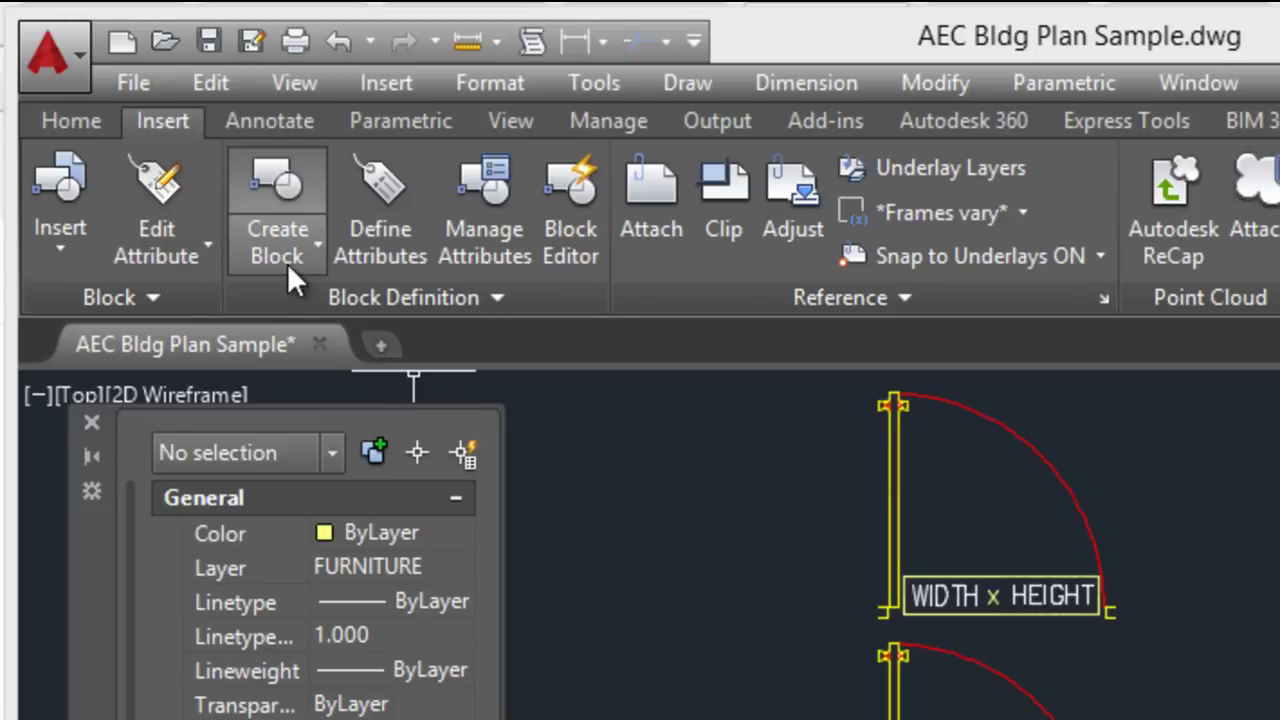
left_click(282, 194)
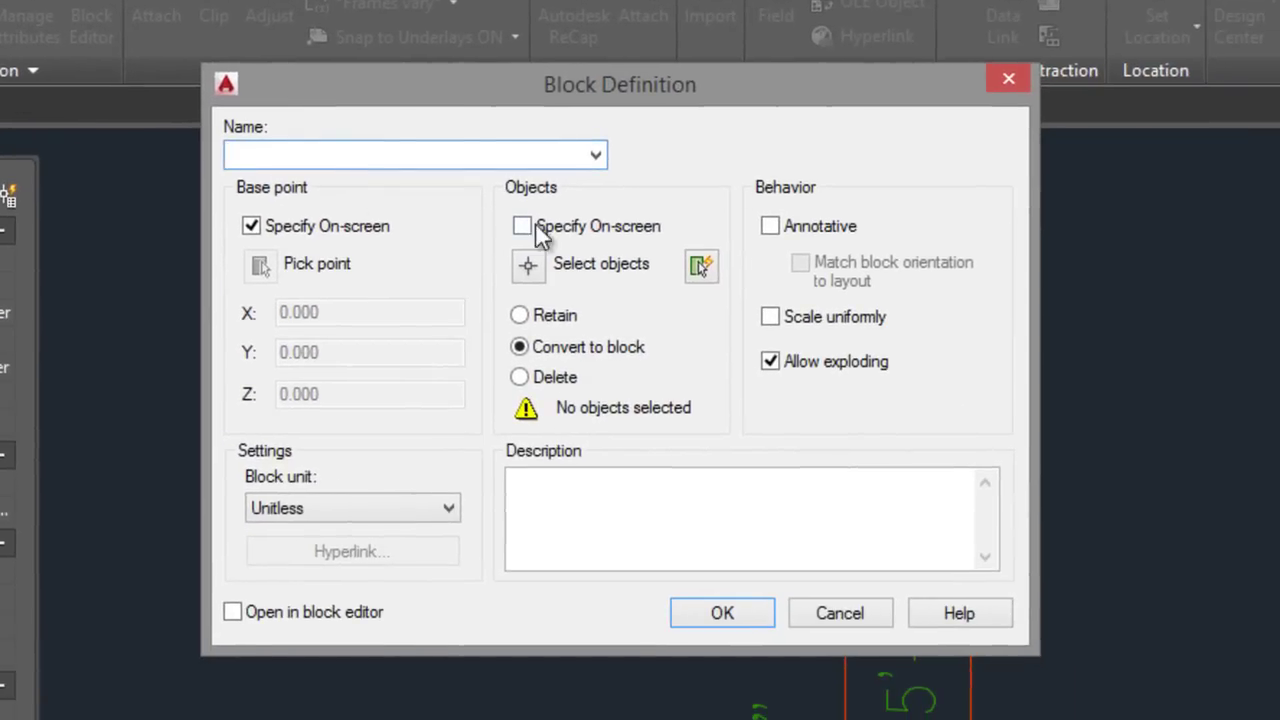
left_click(531, 264)
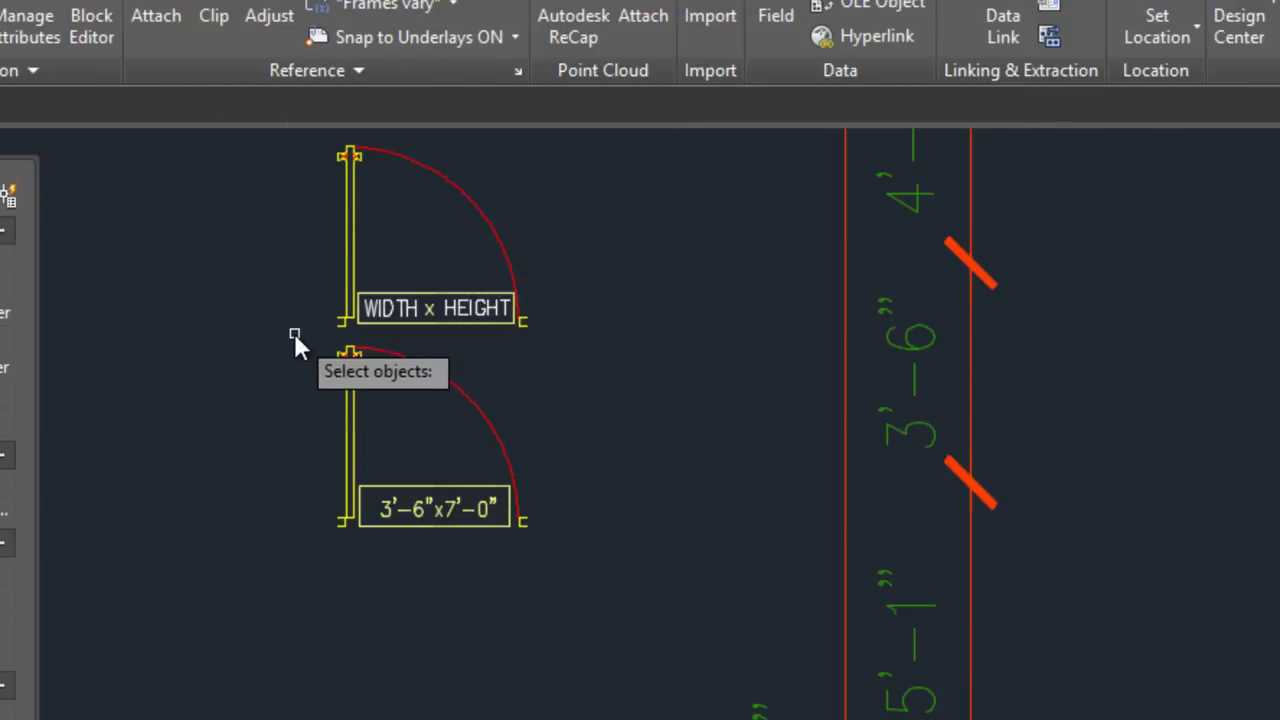
left_click(291, 335)
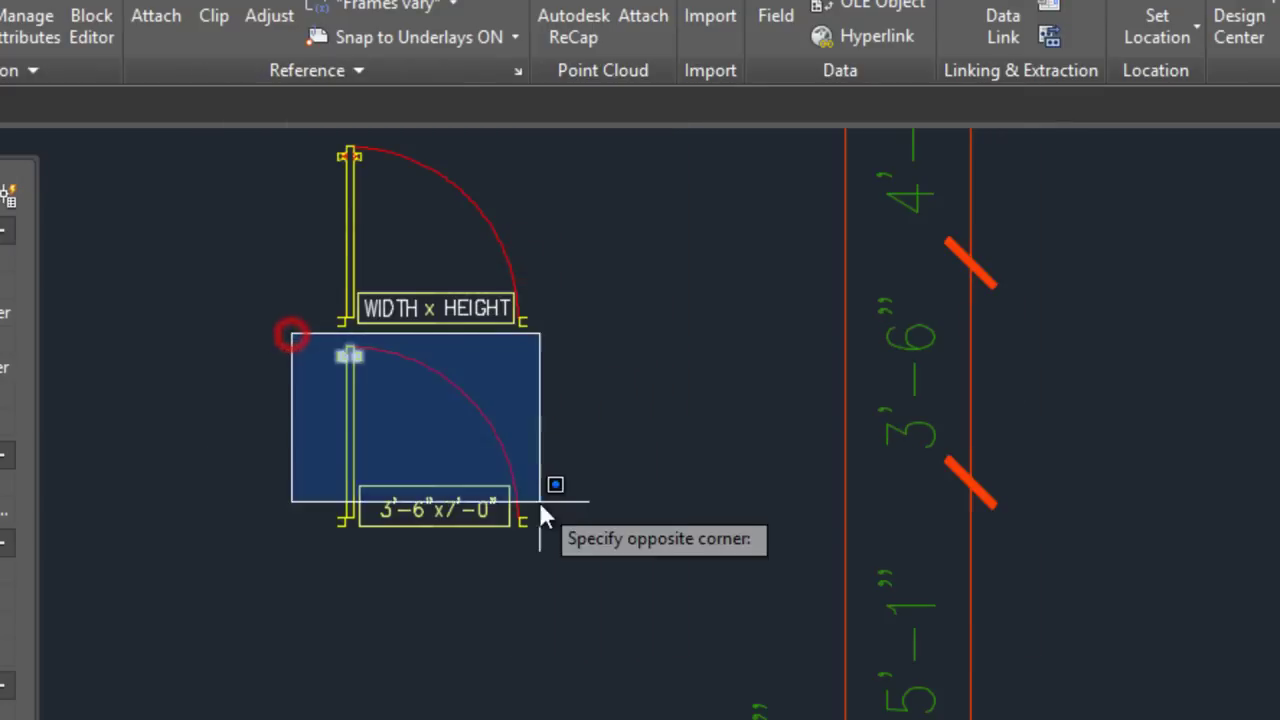
left_click(600, 561)
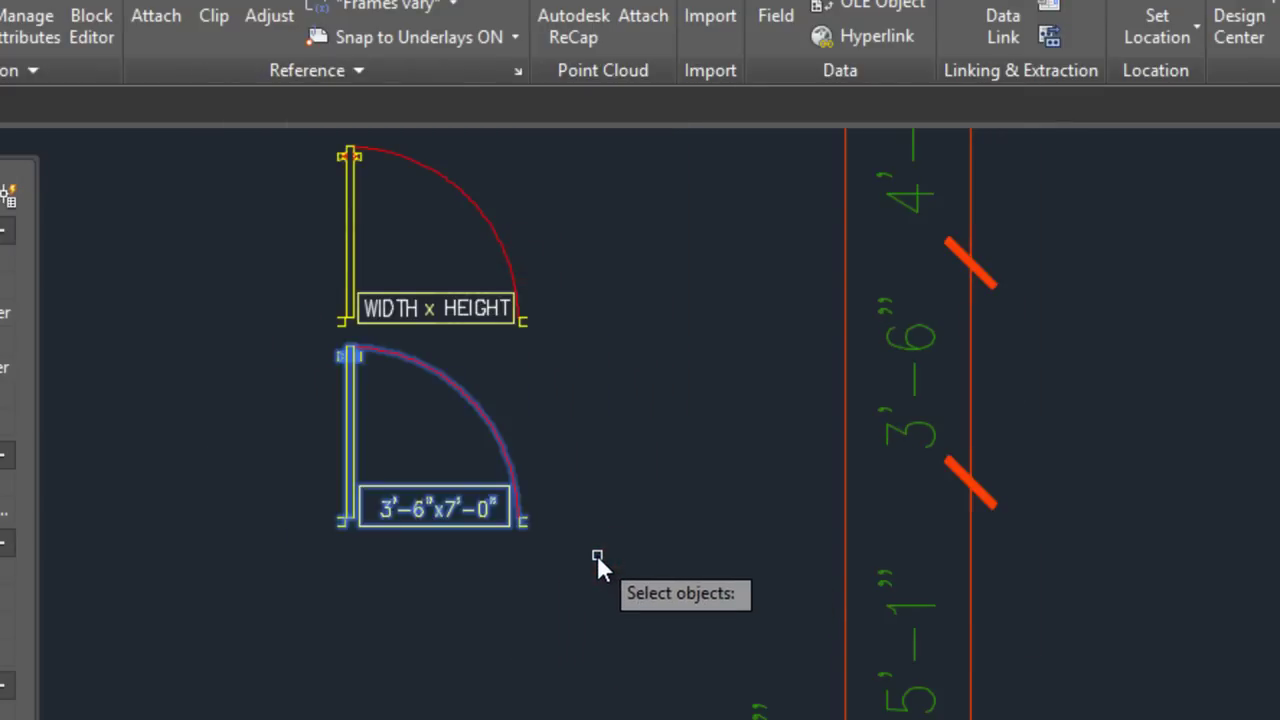
key("Return")
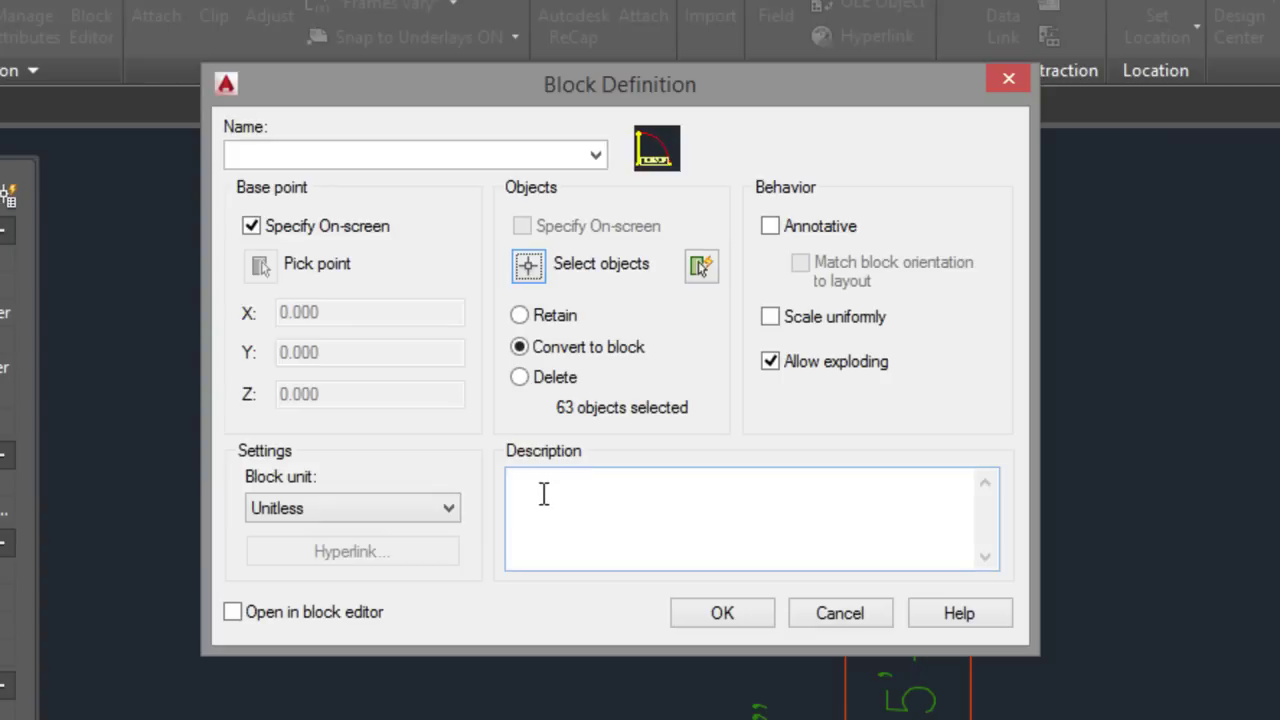
Name the block Dynamic_door and set it to open in the block editor.
left_click(410, 156)
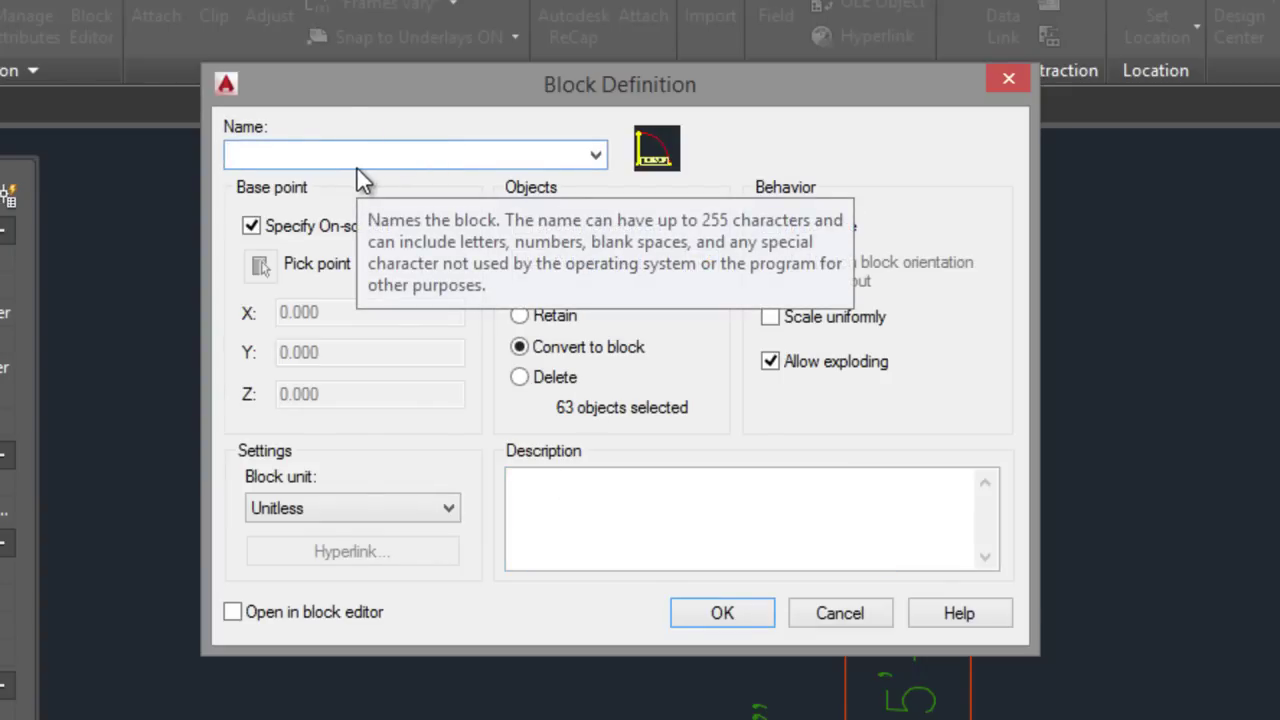
type("Dyn")
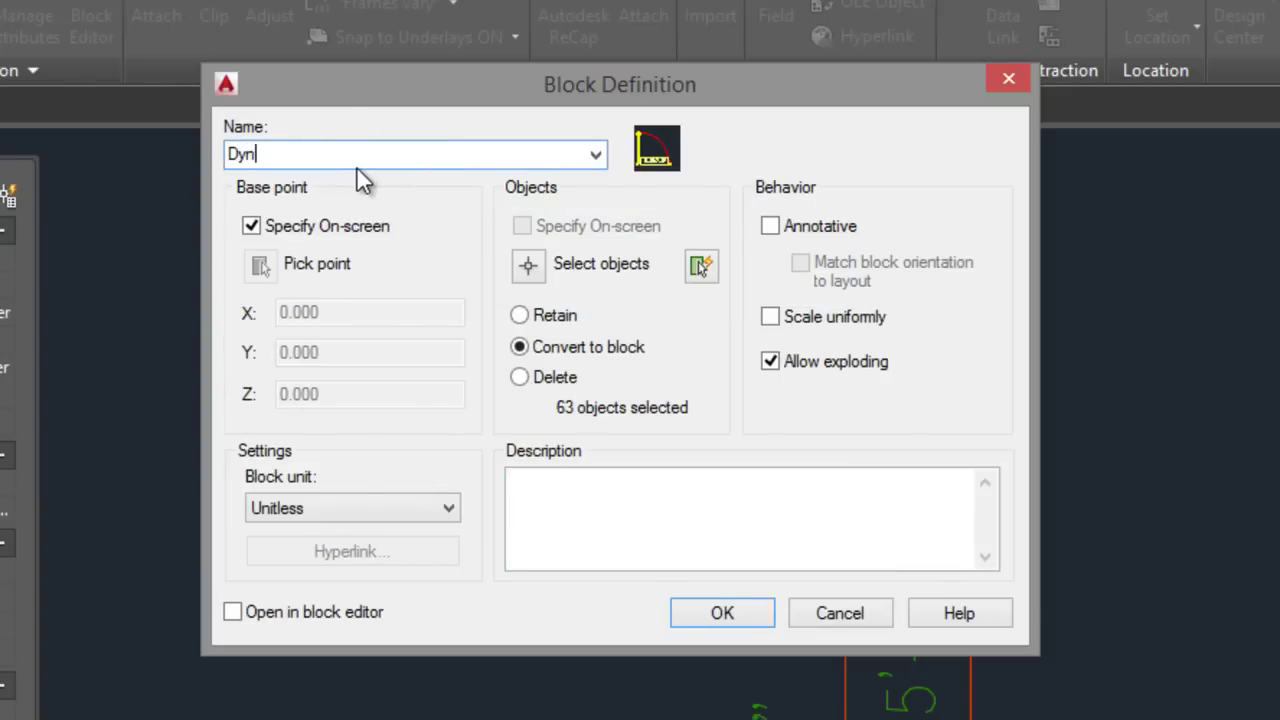
type("amic")
type("_blo")
key("BackSpace")
key("BackSpace")
key("BackSpace")
type("doo")
left_click(231, 614)
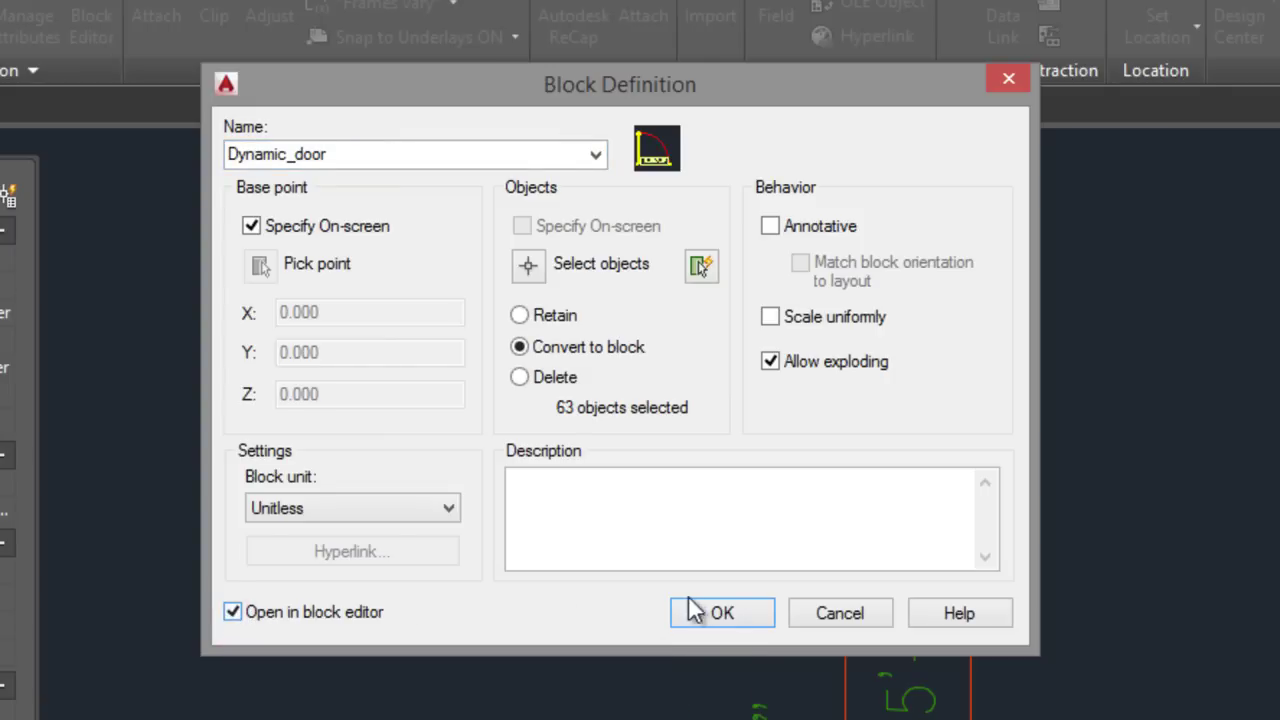
Create the block with its insertion base point at the outer lower corner of the door's left jamb.
left_click(722, 614)
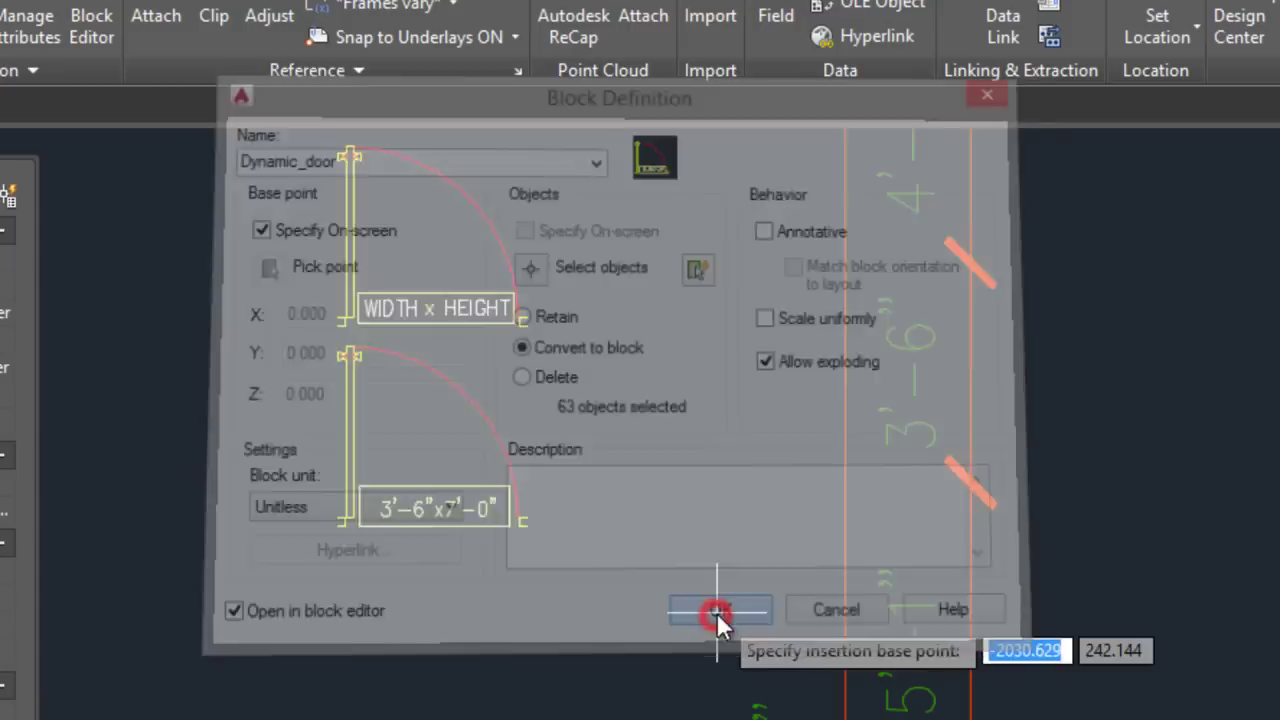
scroll(323, 539, "up", 2)
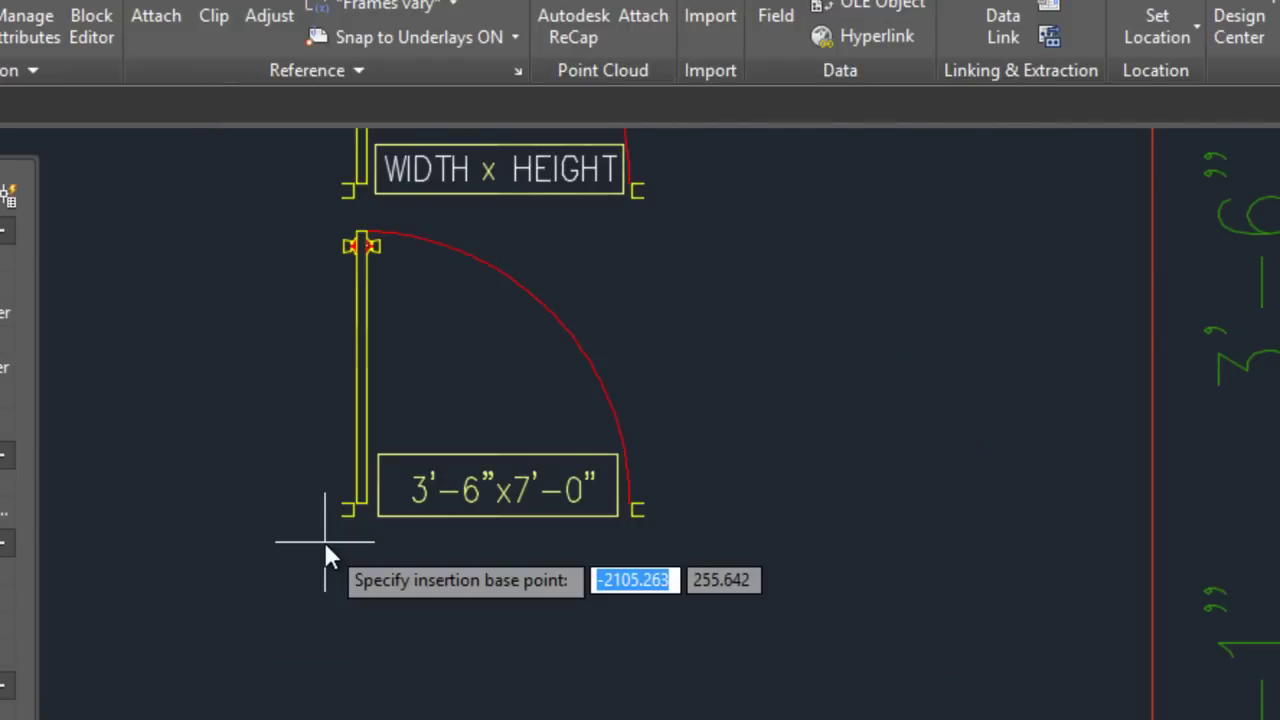
scroll(326, 539, "up", 2)
left_click(352, 507)
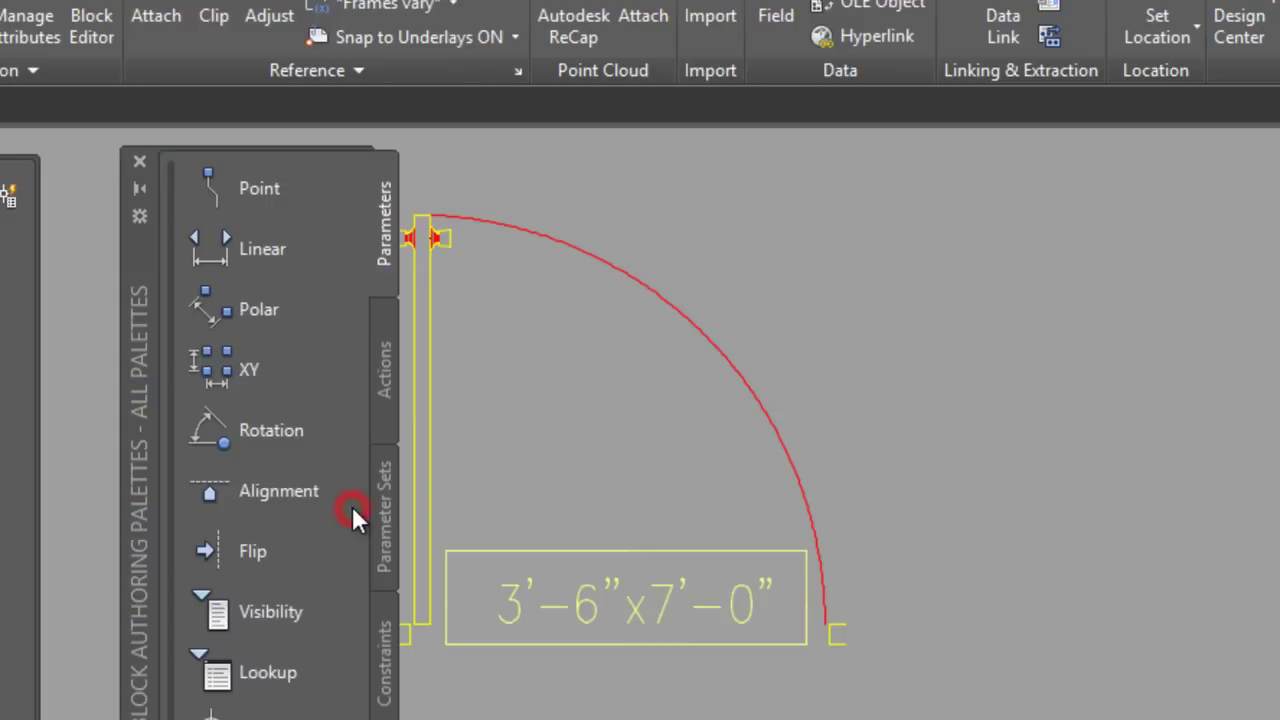
Delete the door size text inside the label rectangle, keeping the rectangle itself.
scroll(680, 485, "up", 4)
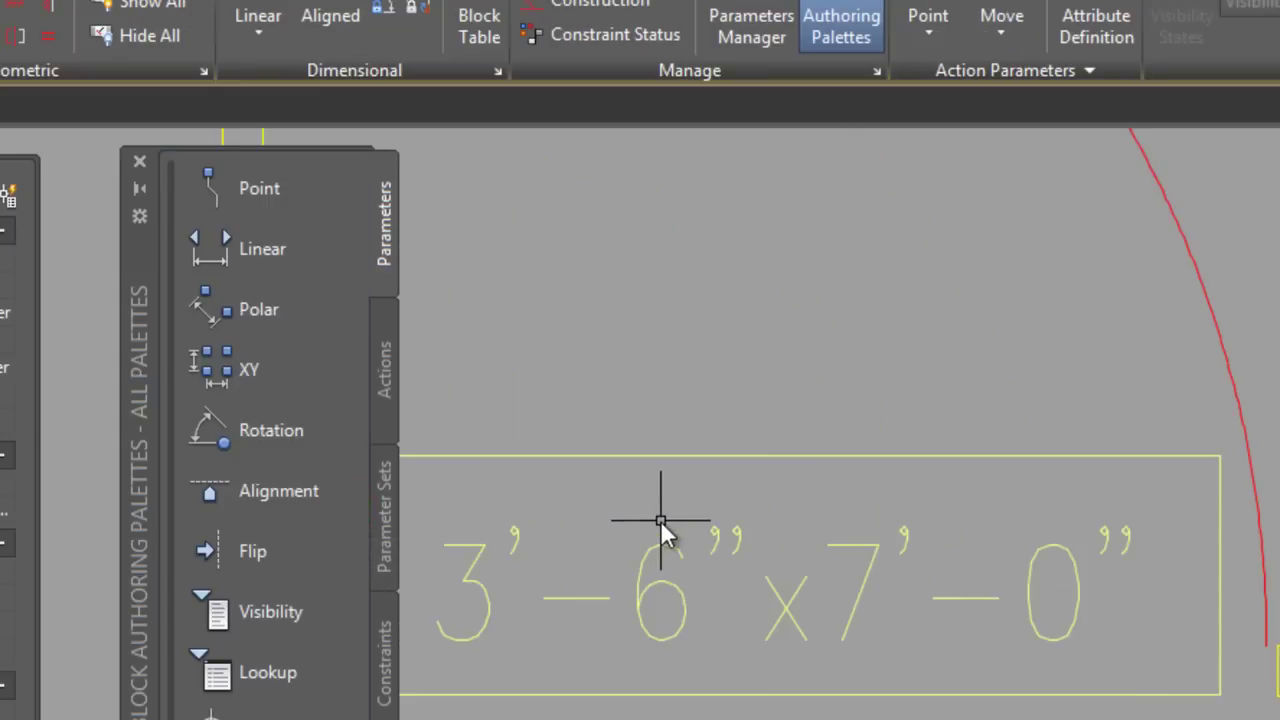
scroll(660, 520, "down", 4)
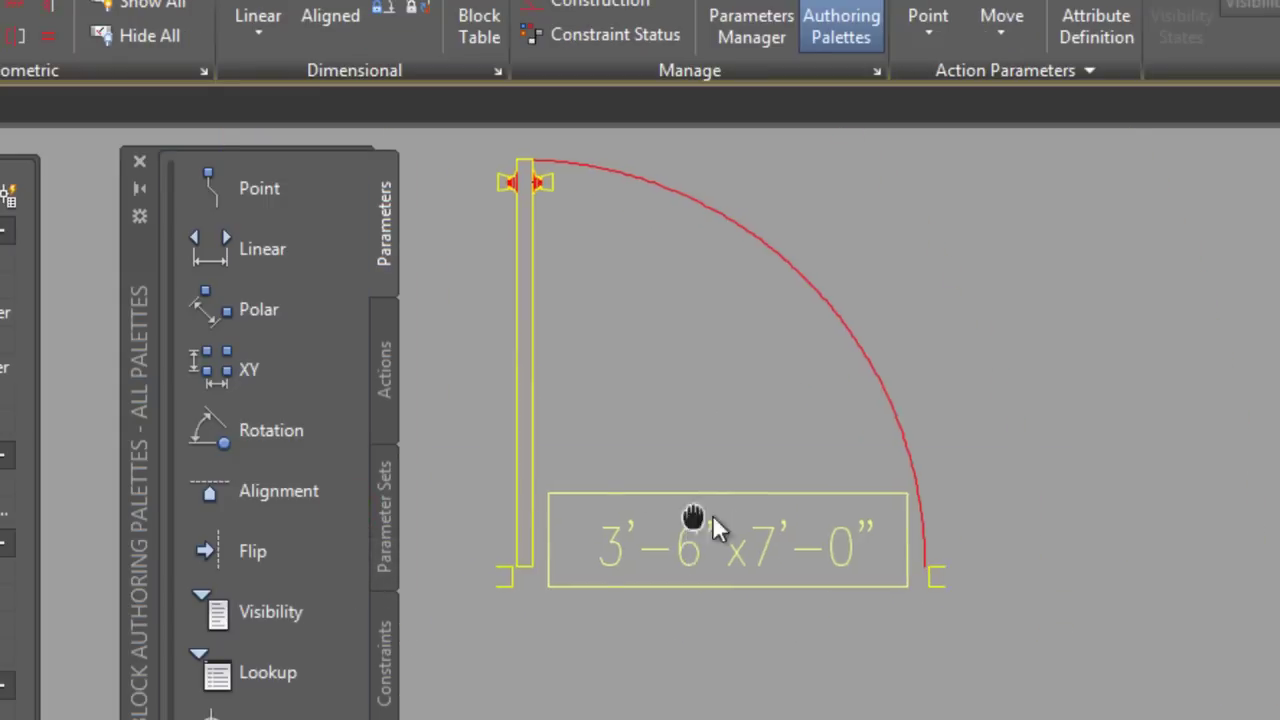
left_click(908, 578)
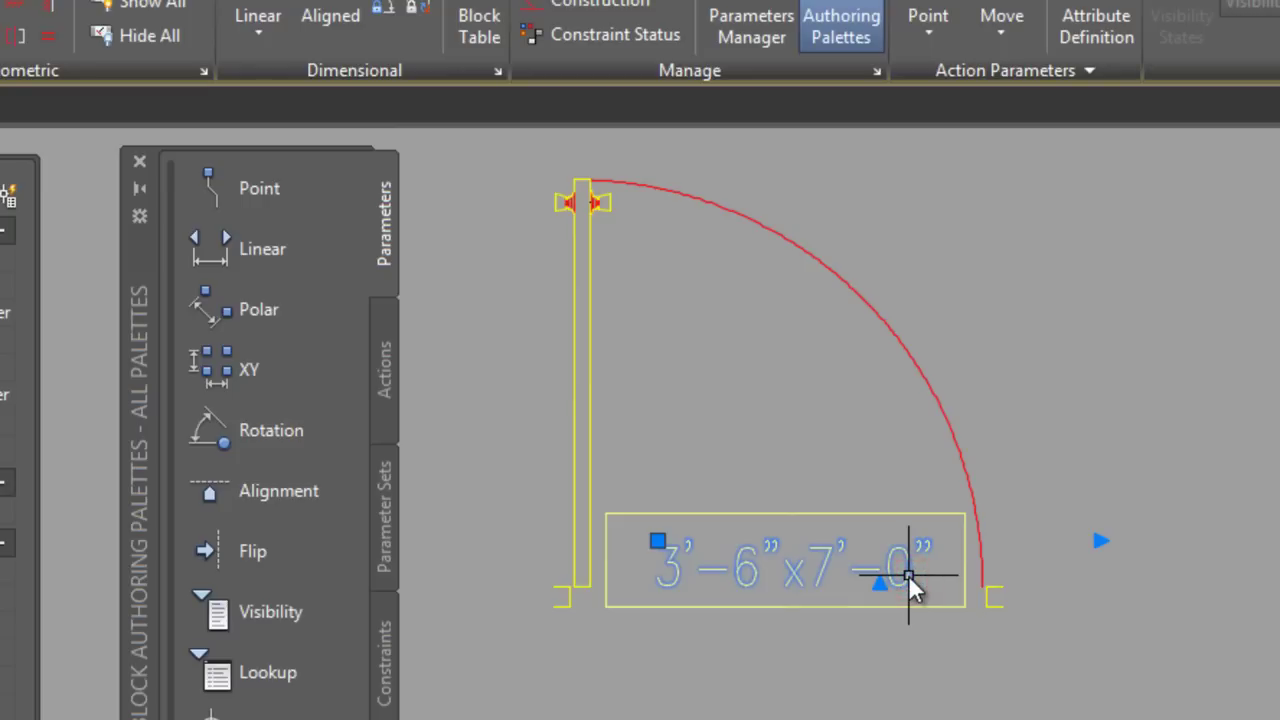
key("Delete")
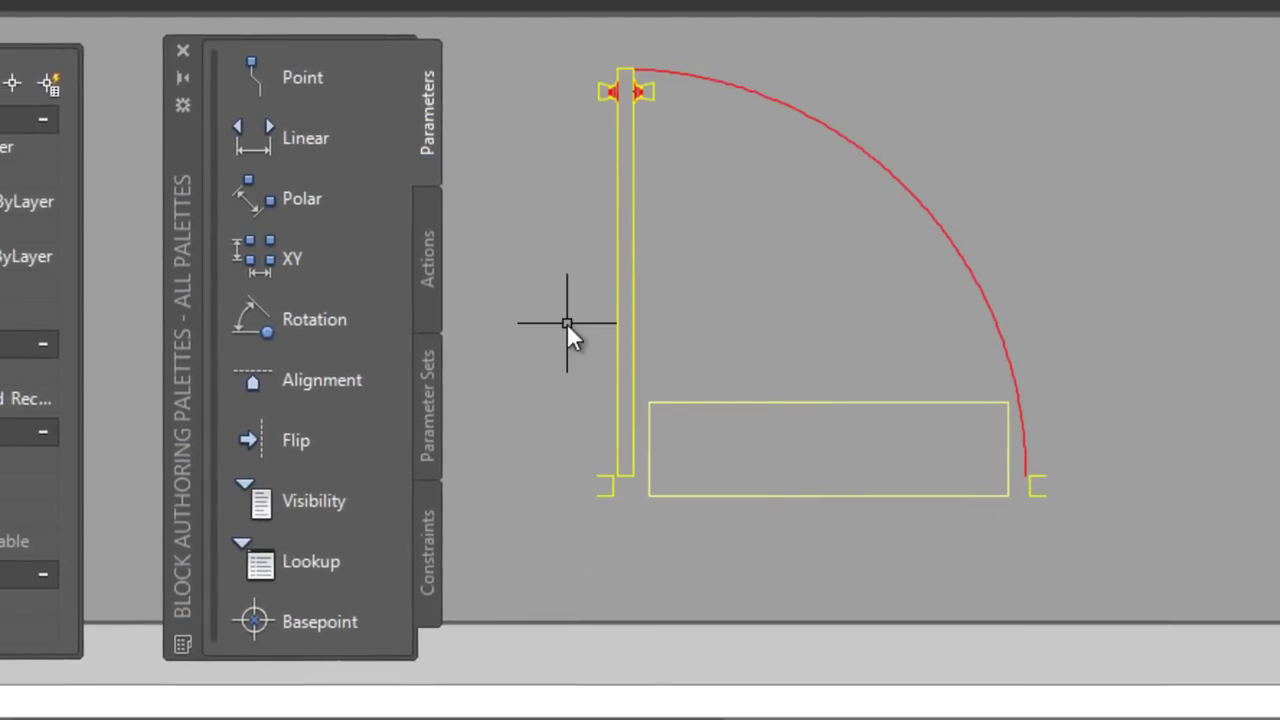
Add a Linear parameter between the outer lower corners of the left and right jambs, with its label below the door.
left_click(300, 140)
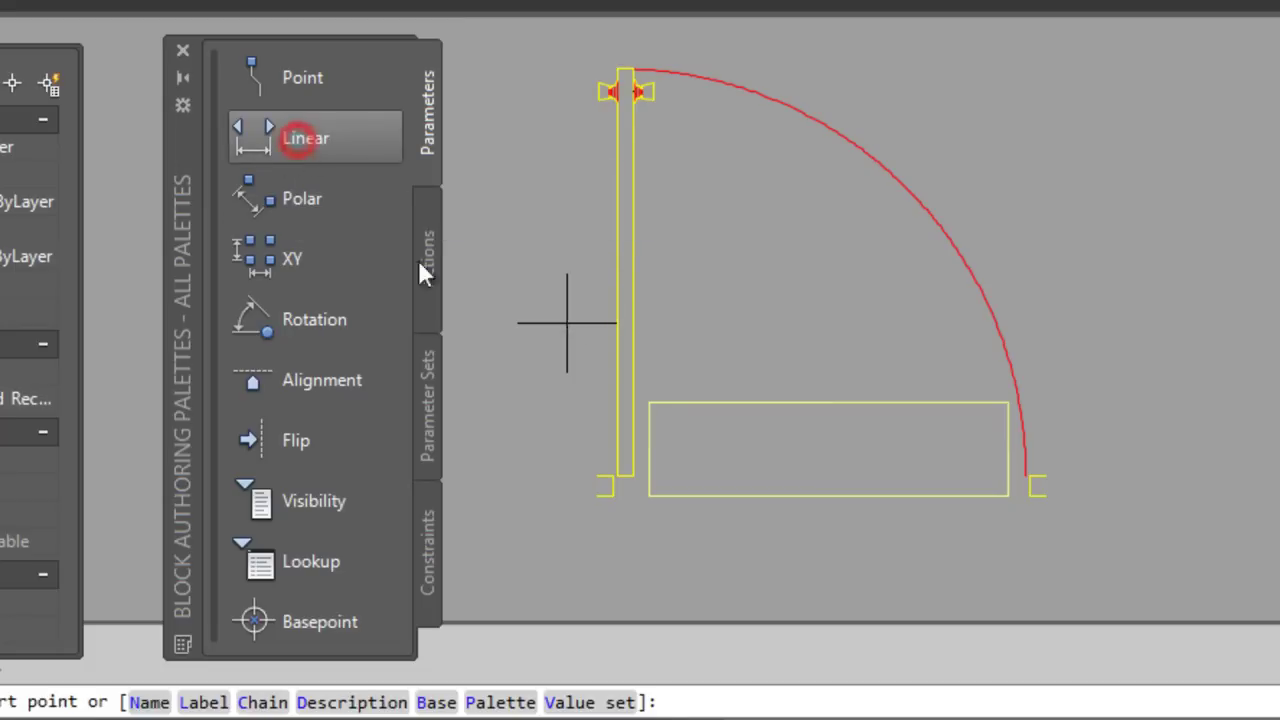
left_click(596, 497)
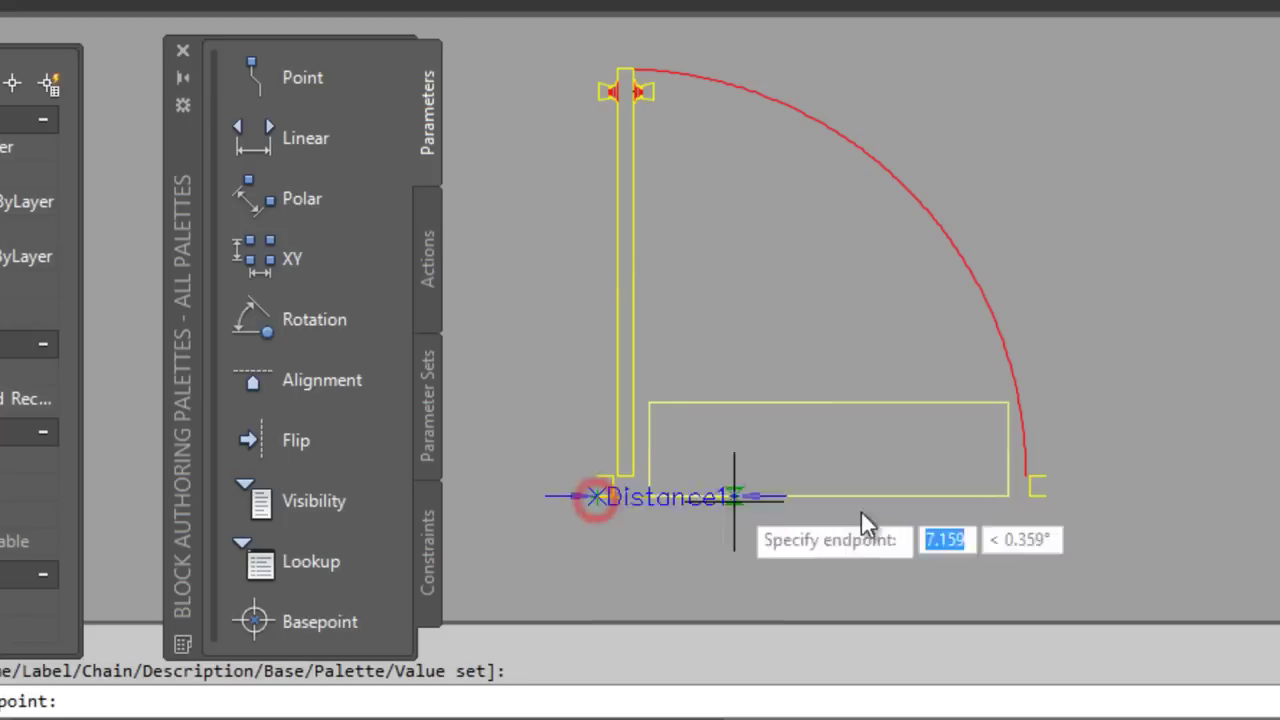
left_click(1052, 501)
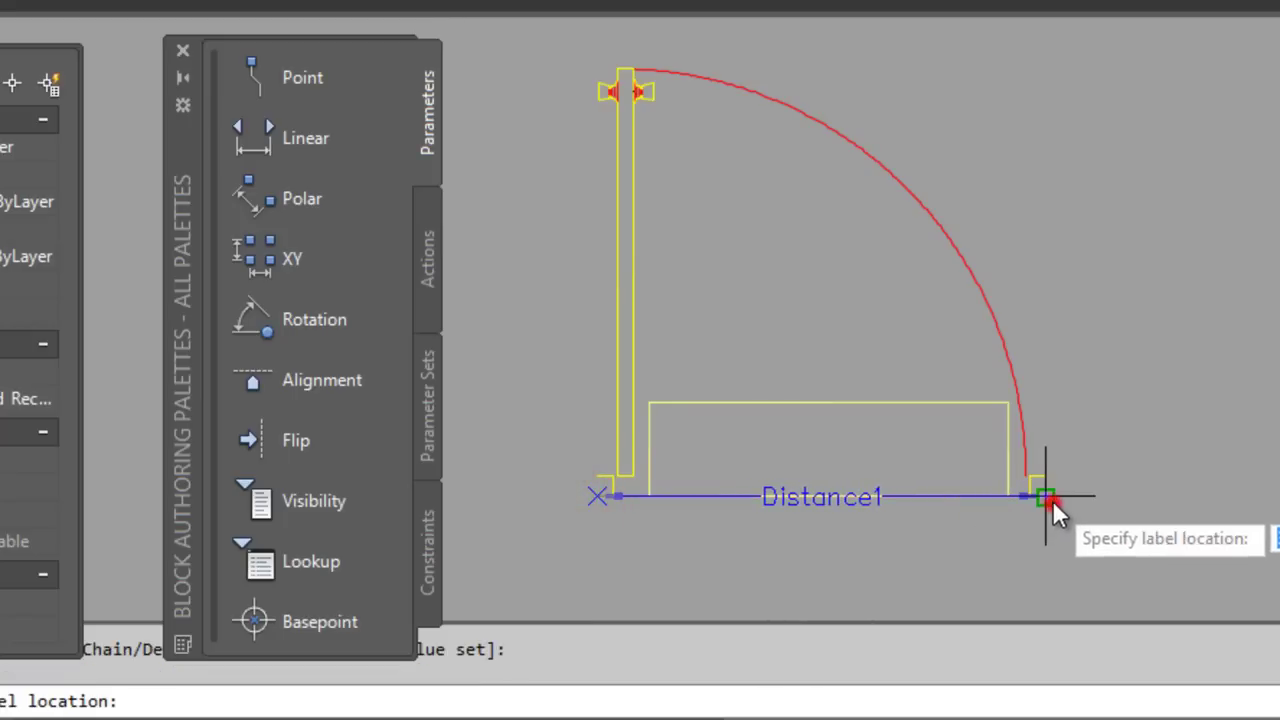
scroll(998, 600, "down", 2)
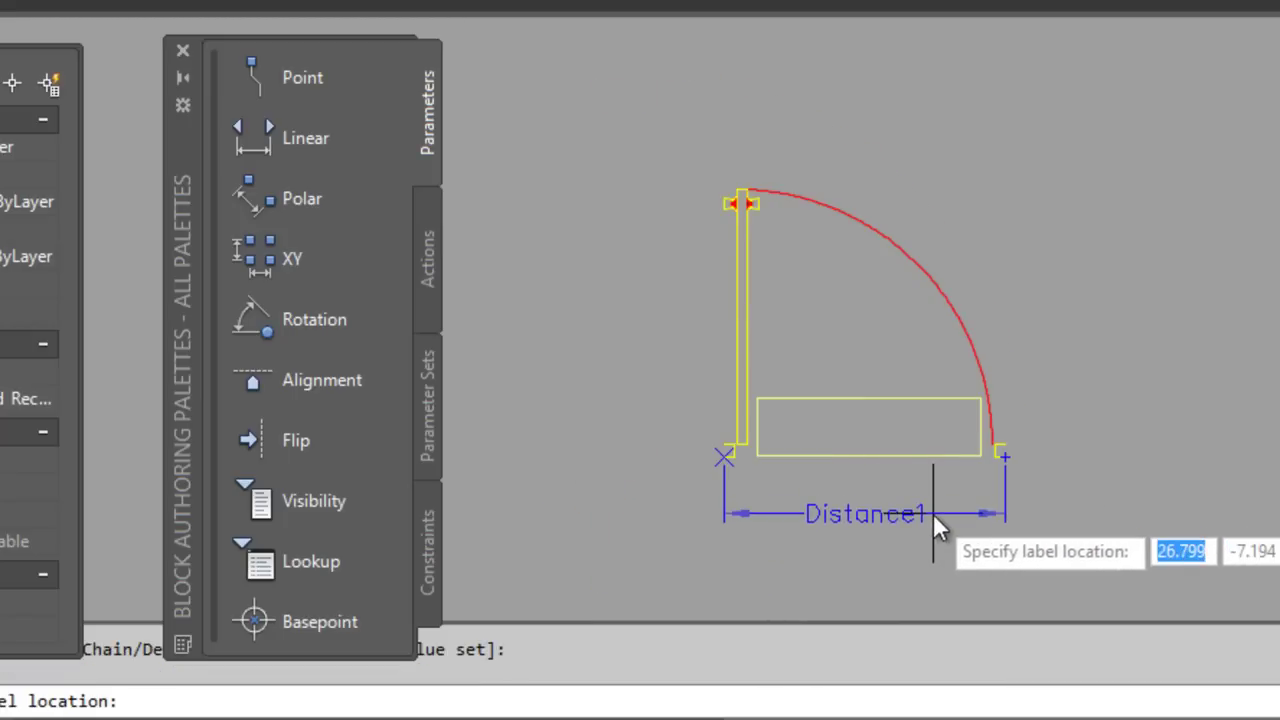
left_click(905, 520)
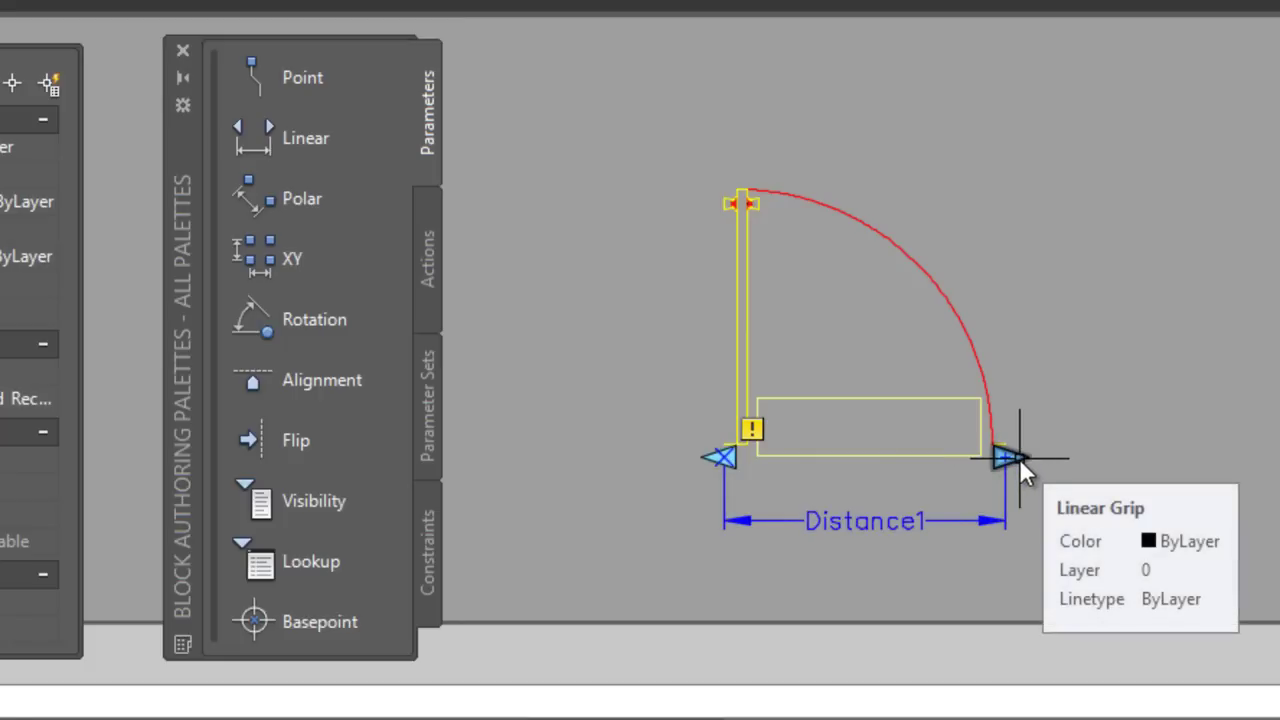
Set the number of grips of the door-width linear parameter to 1 and deselect it.
right_click(953, 522)
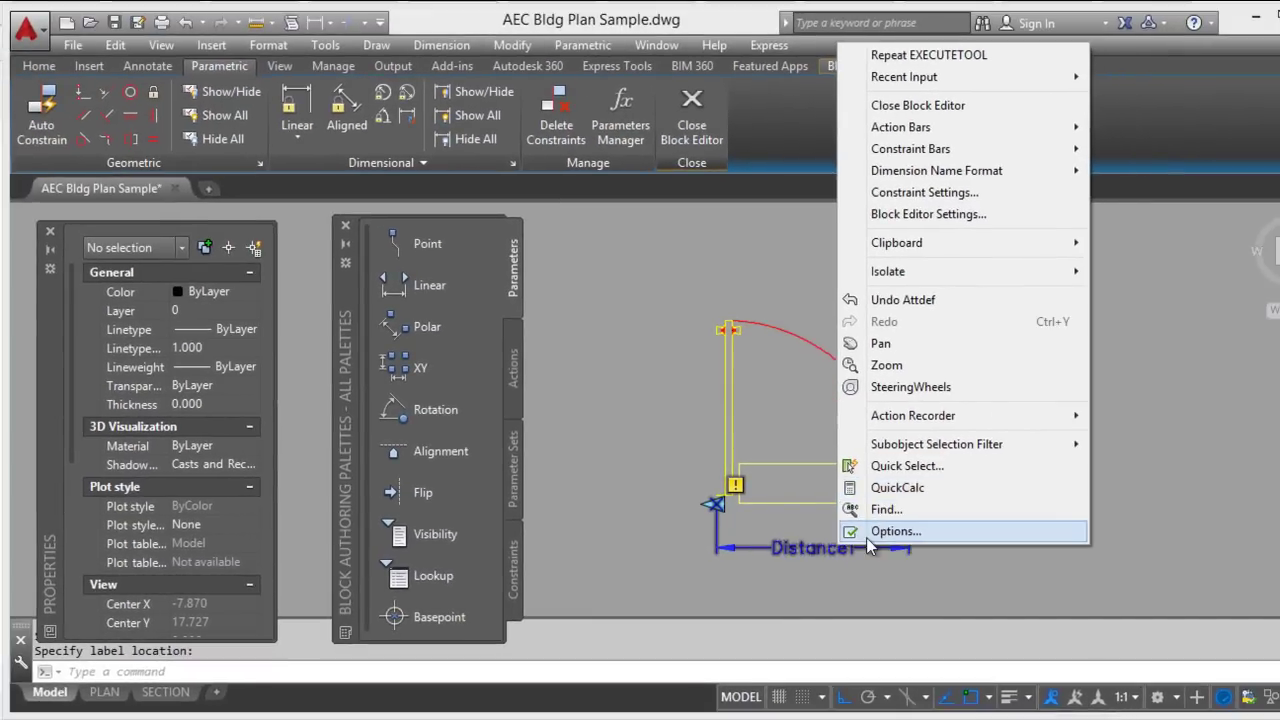
left_click(805, 549)
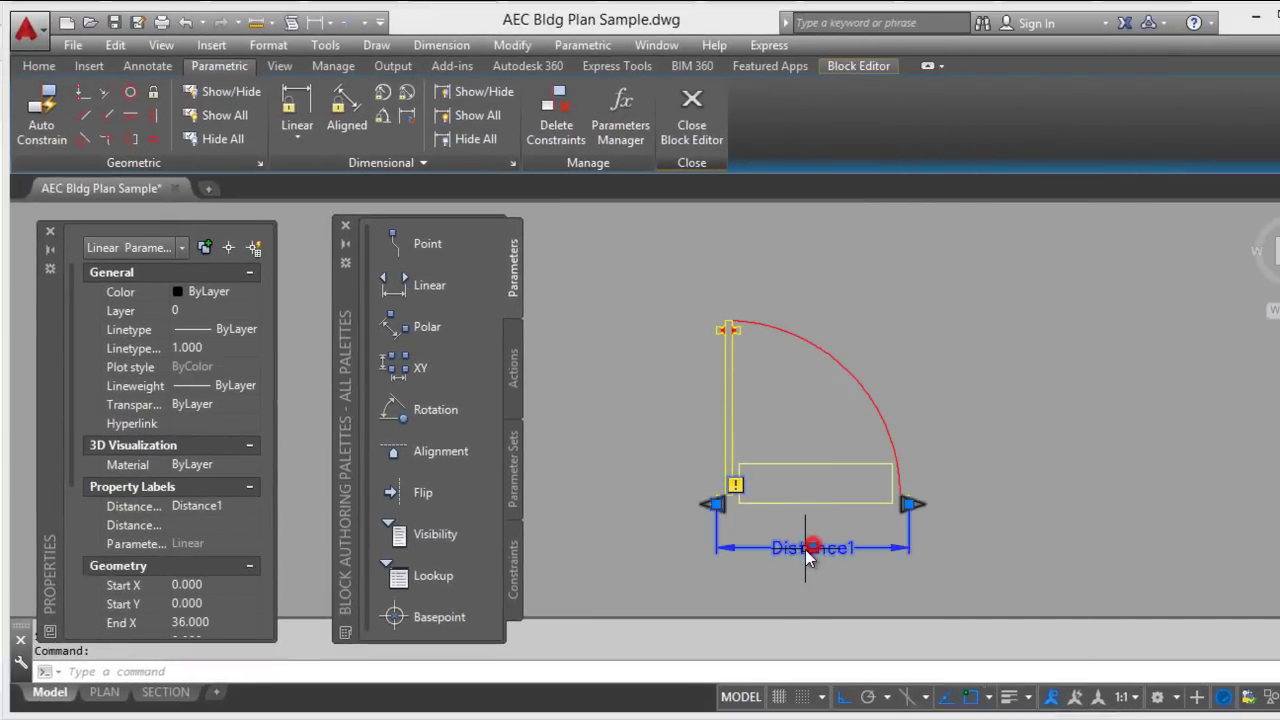
right_click(805, 549)
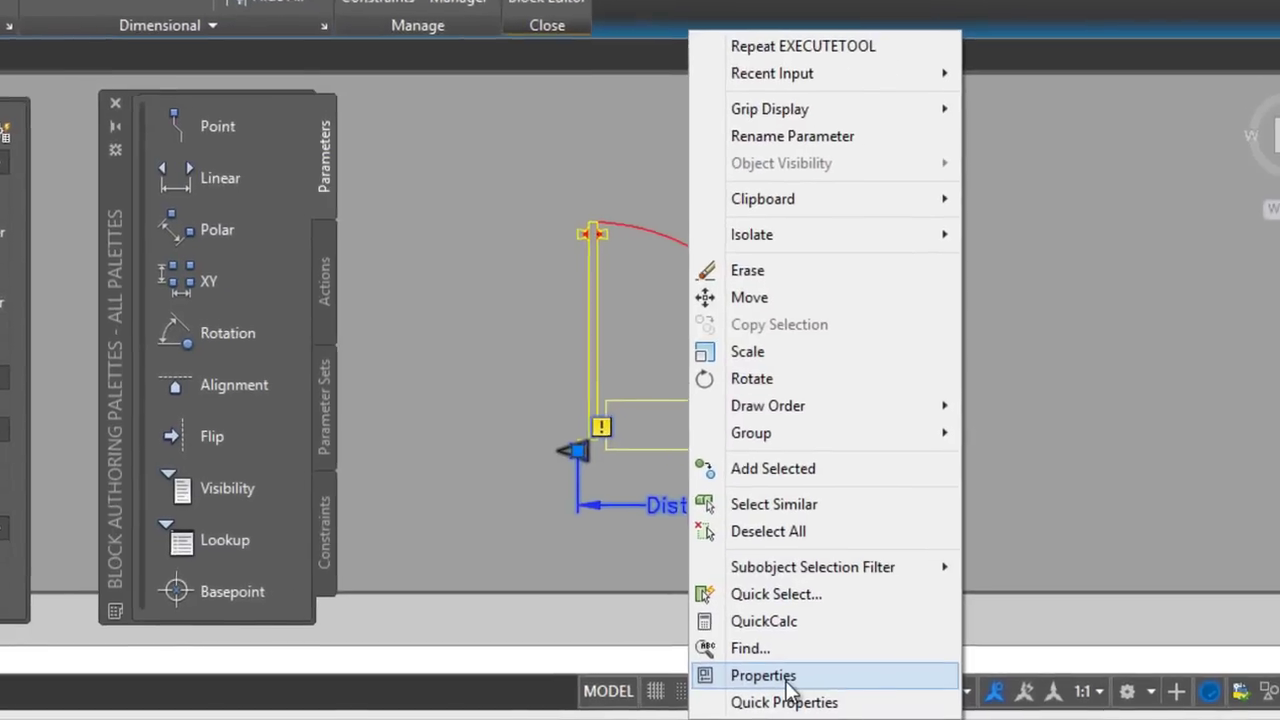
left_click(862, 684)
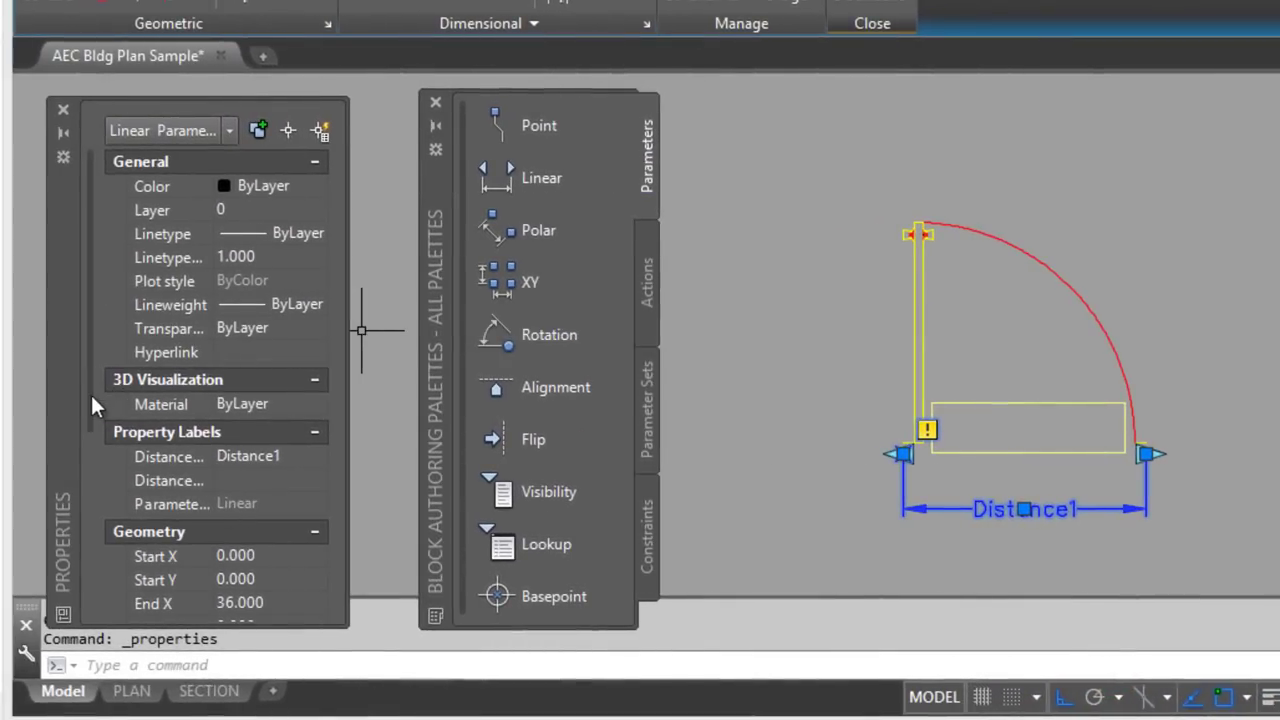
scroll(94, 410, "down", 7)
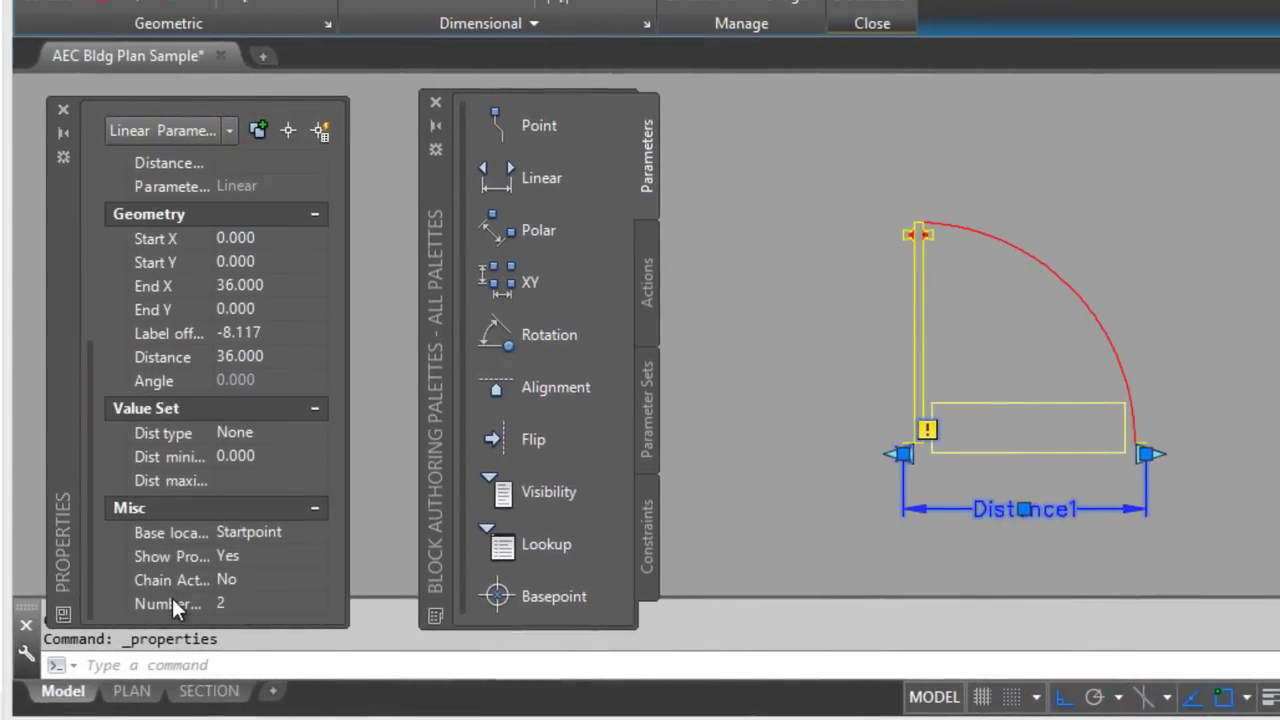
left_click(247, 602)
left_click(247, 604)
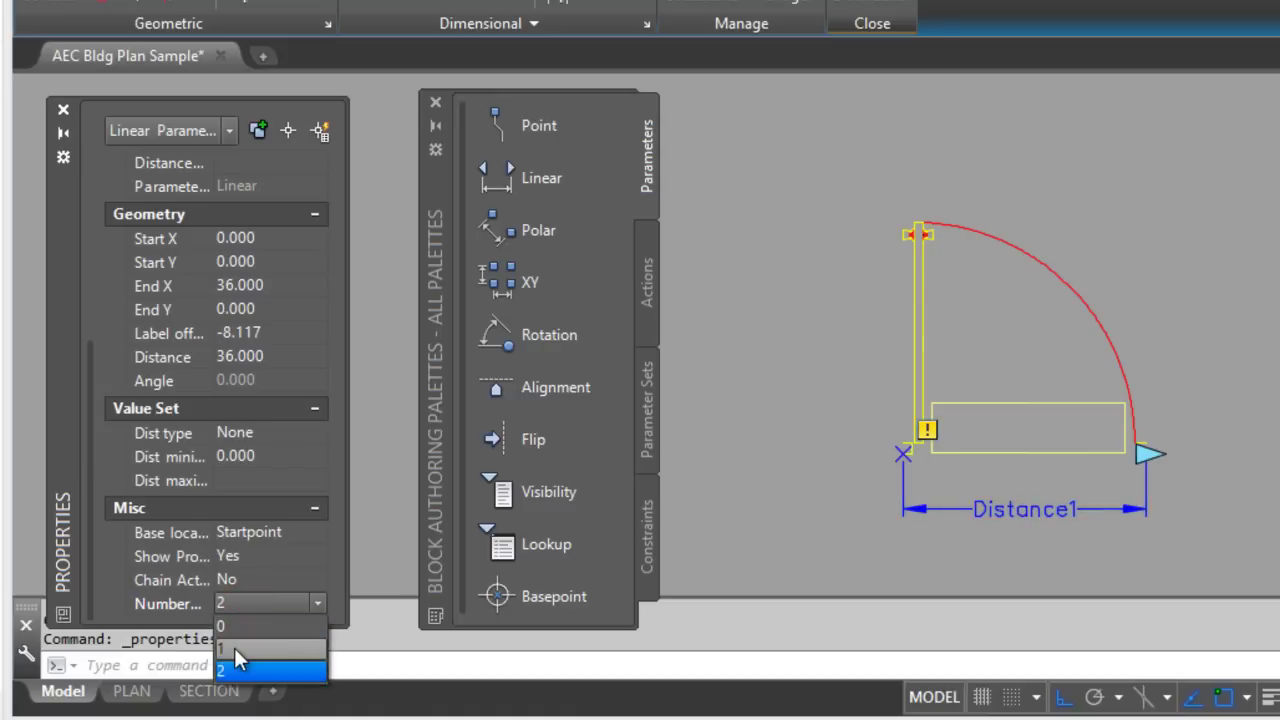
left_click(234, 648)
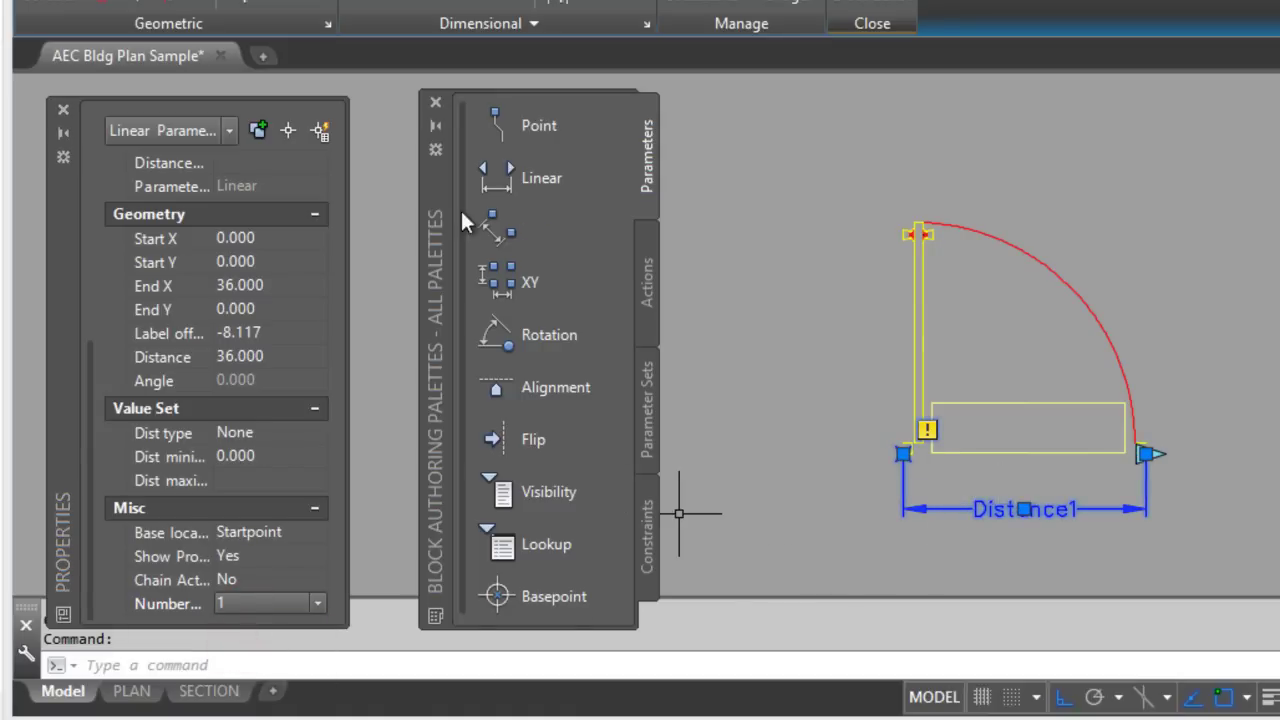
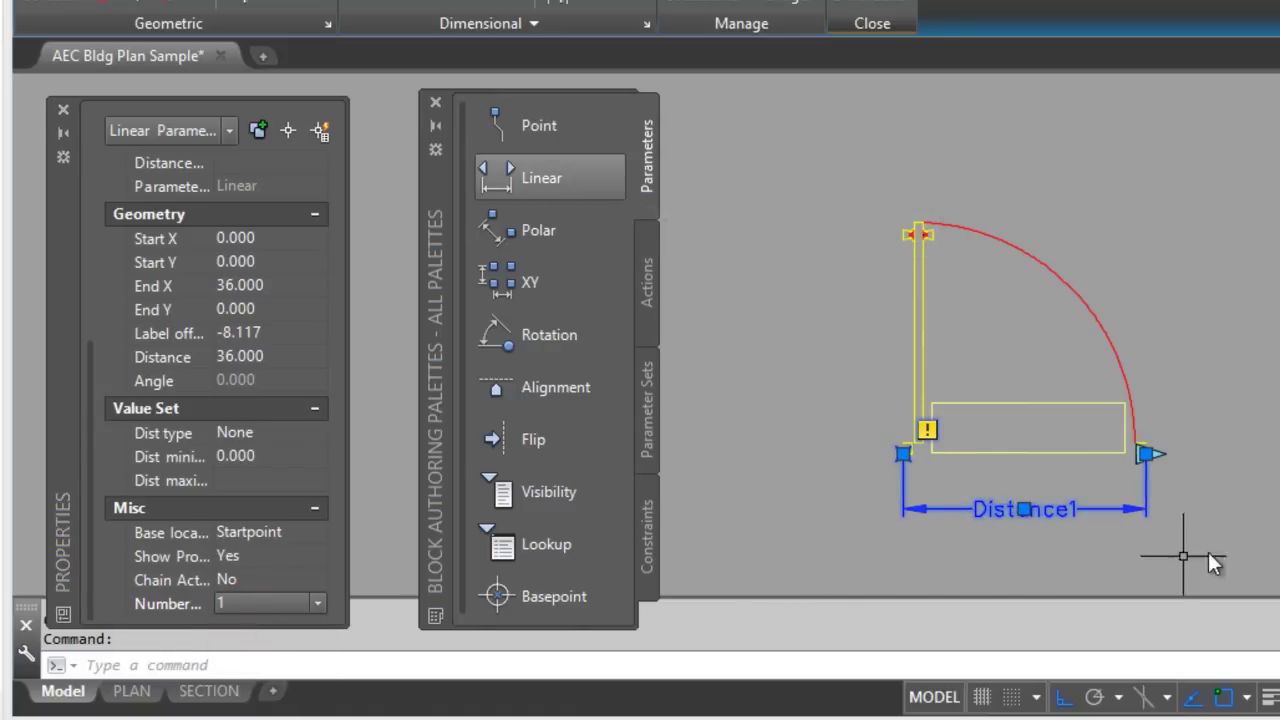
key("Escape")
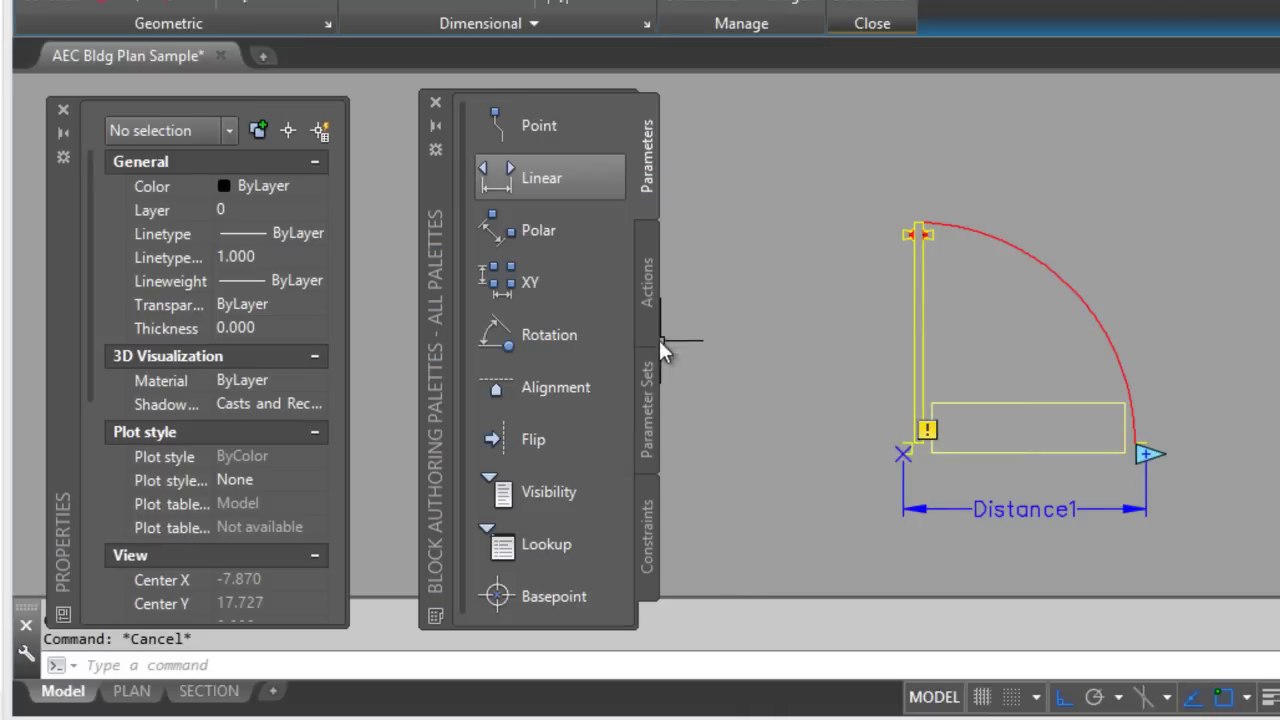
Add a Scale action to the Distance1 parameter, selecting the door leaf, handles, swing arc and both jambs but not the label rectangle.
left_click(645, 280)
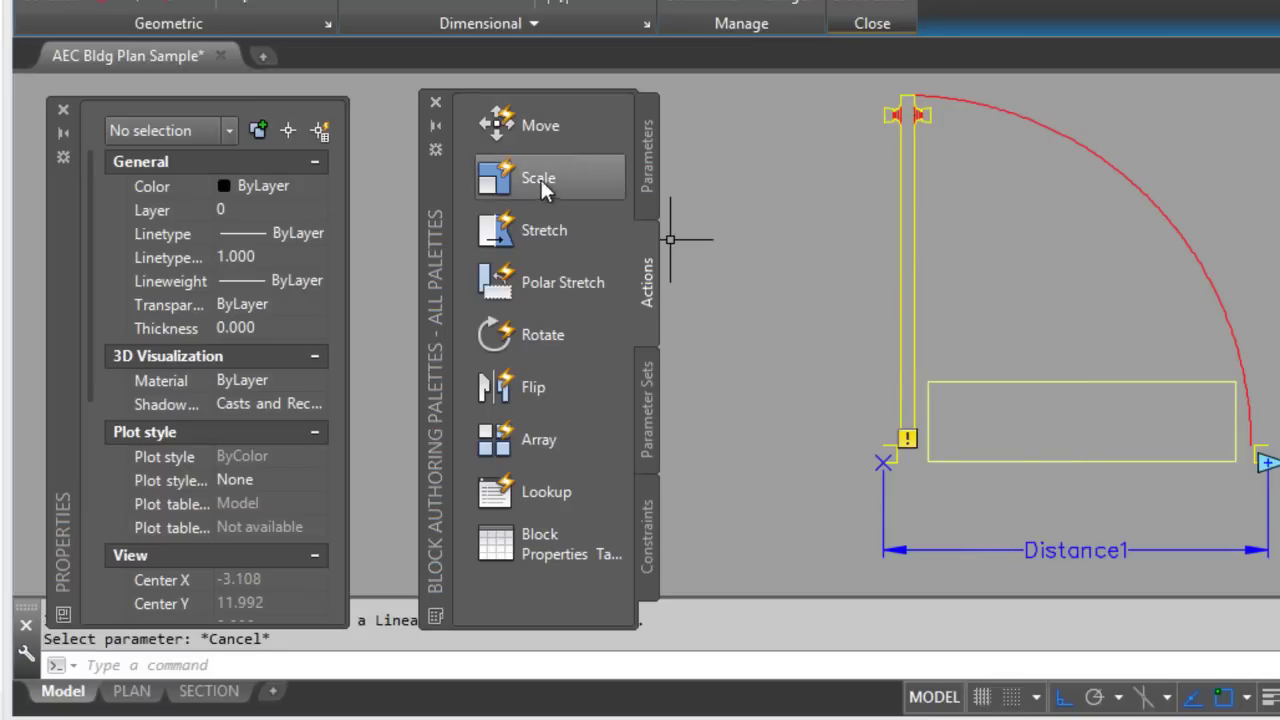
left_click(527, 177)
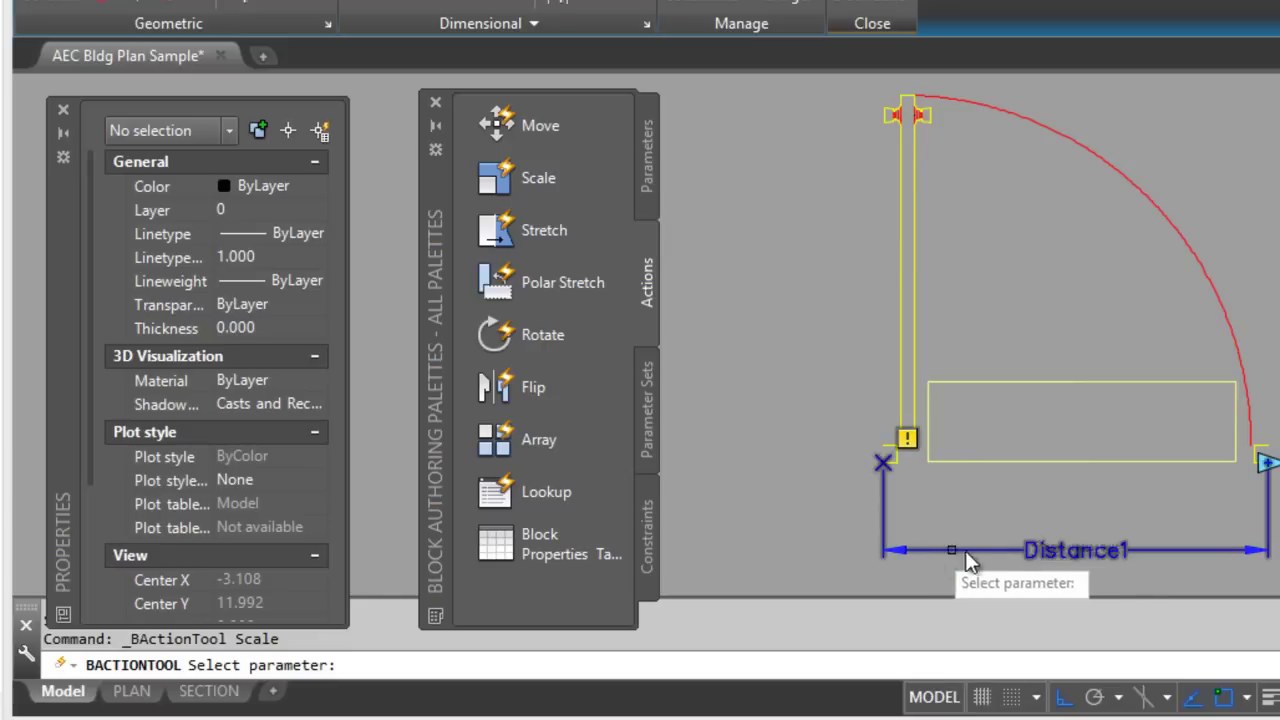
left_click(1086, 554)
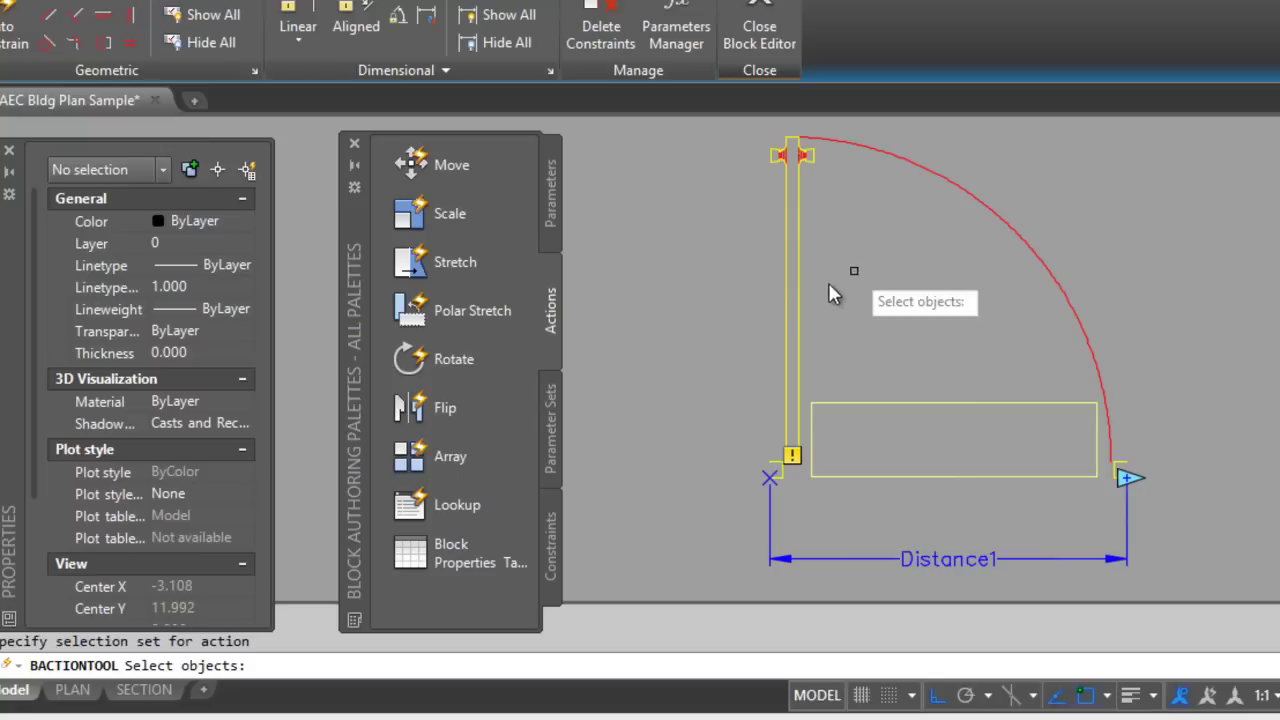
left_click(806, 505)
left_click(746, 203)
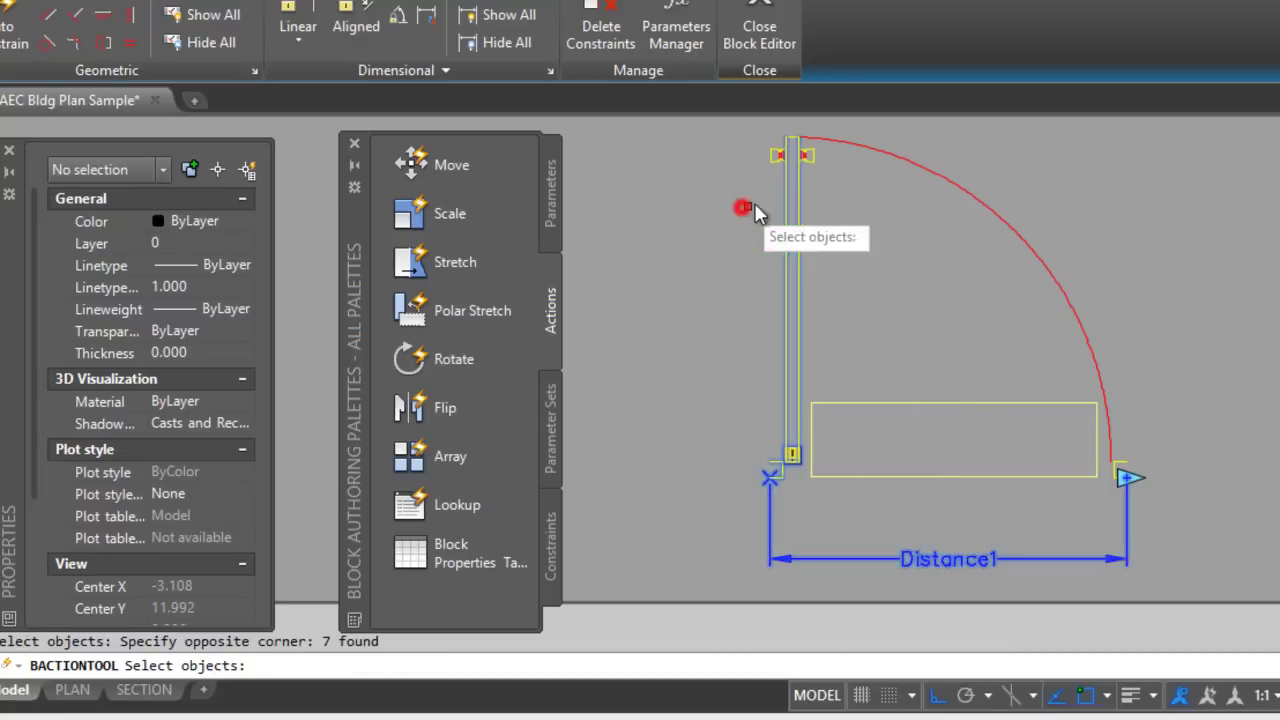
left_click(897, 218)
left_click(724, 128)
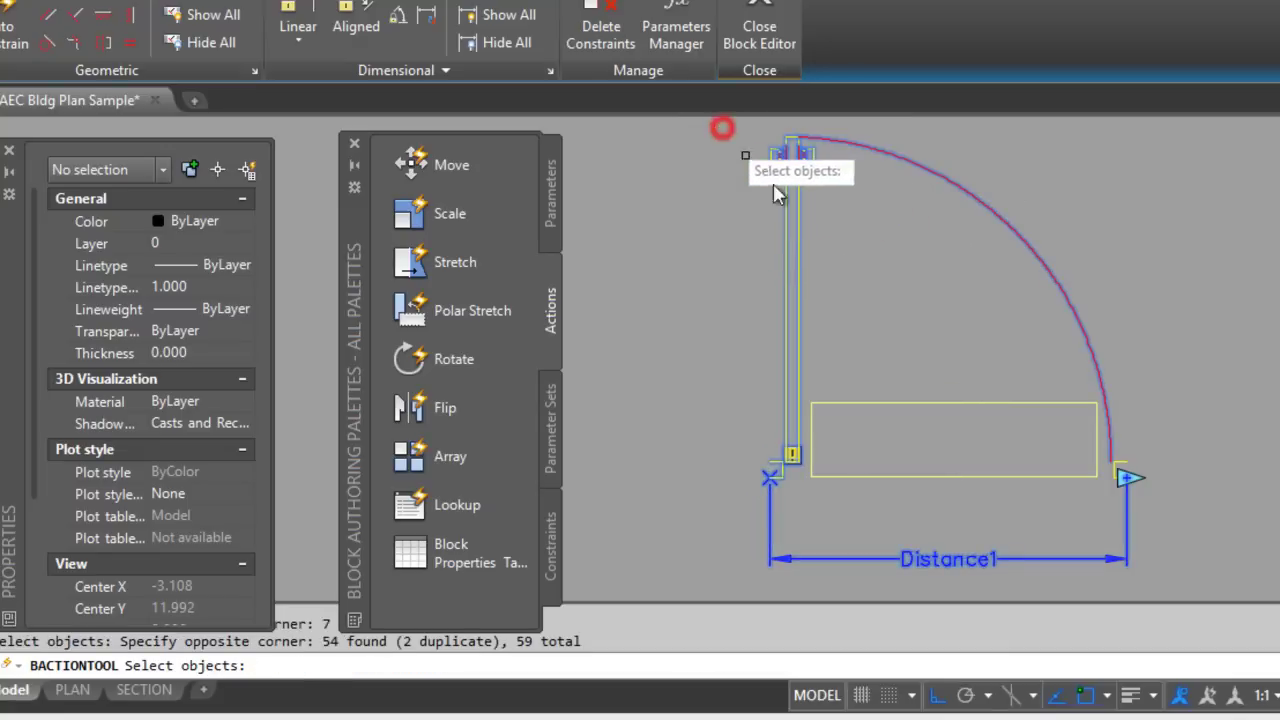
left_click(1110, 359)
left_click(1167, 512)
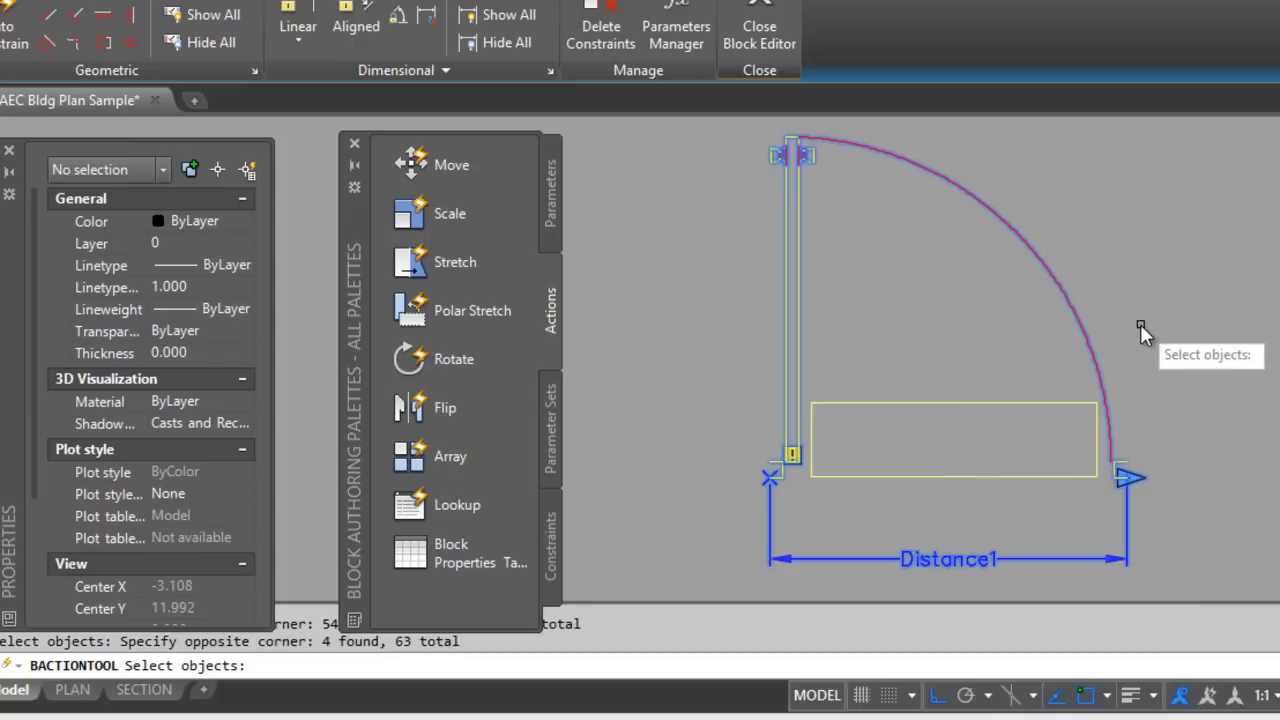
key("Return")
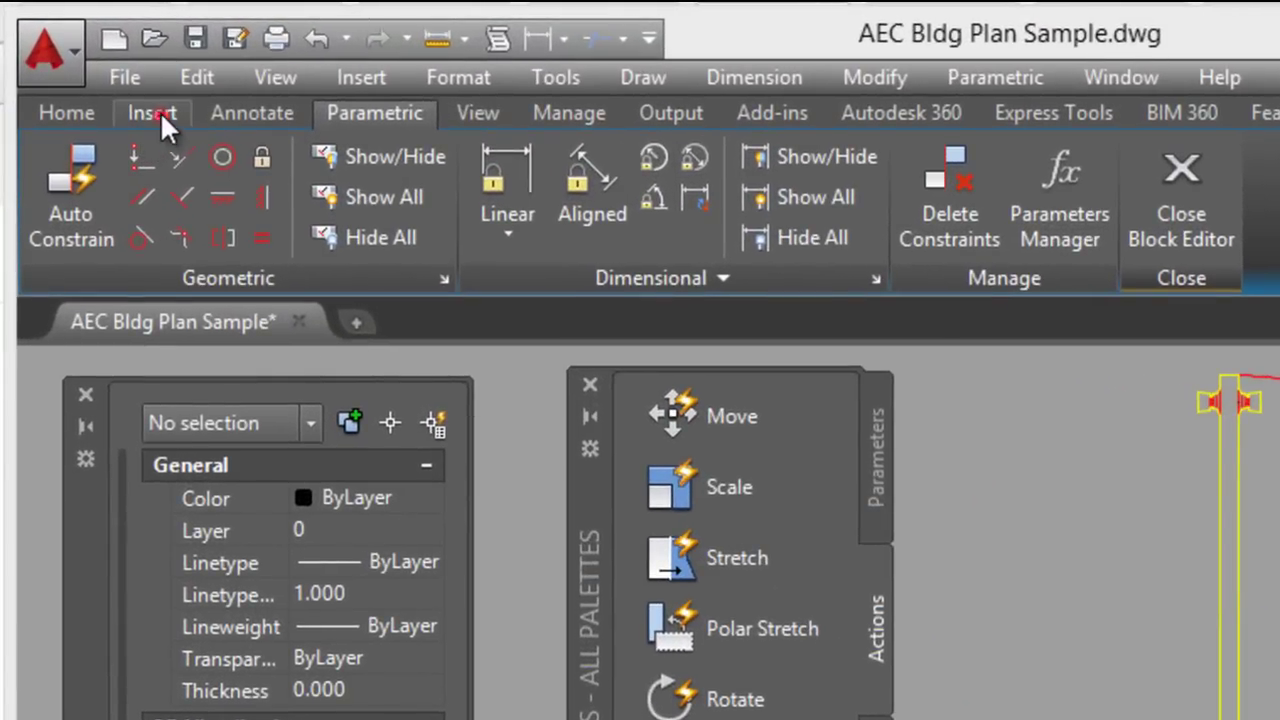
Define a block attribute tagged WIDTH whose default is a BlockPlaceholder field for Distance1 in Architectural format.
left_click(160, 112)
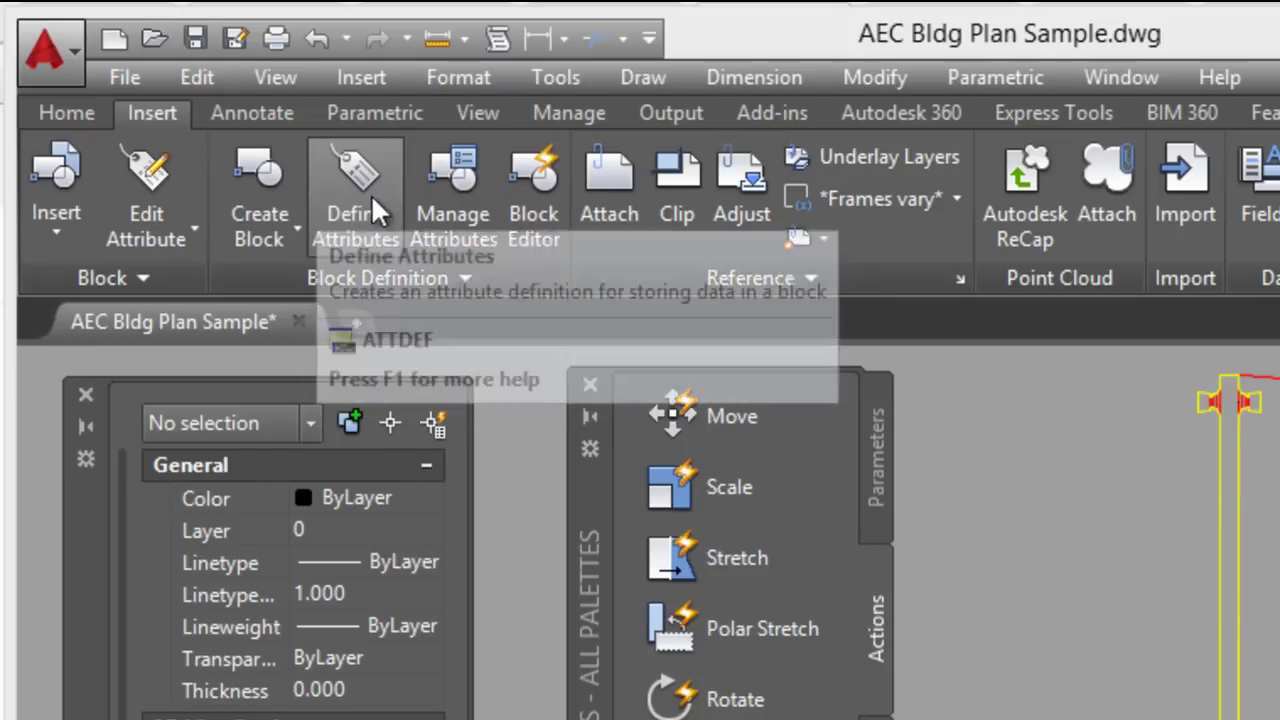
left_click(337, 195)
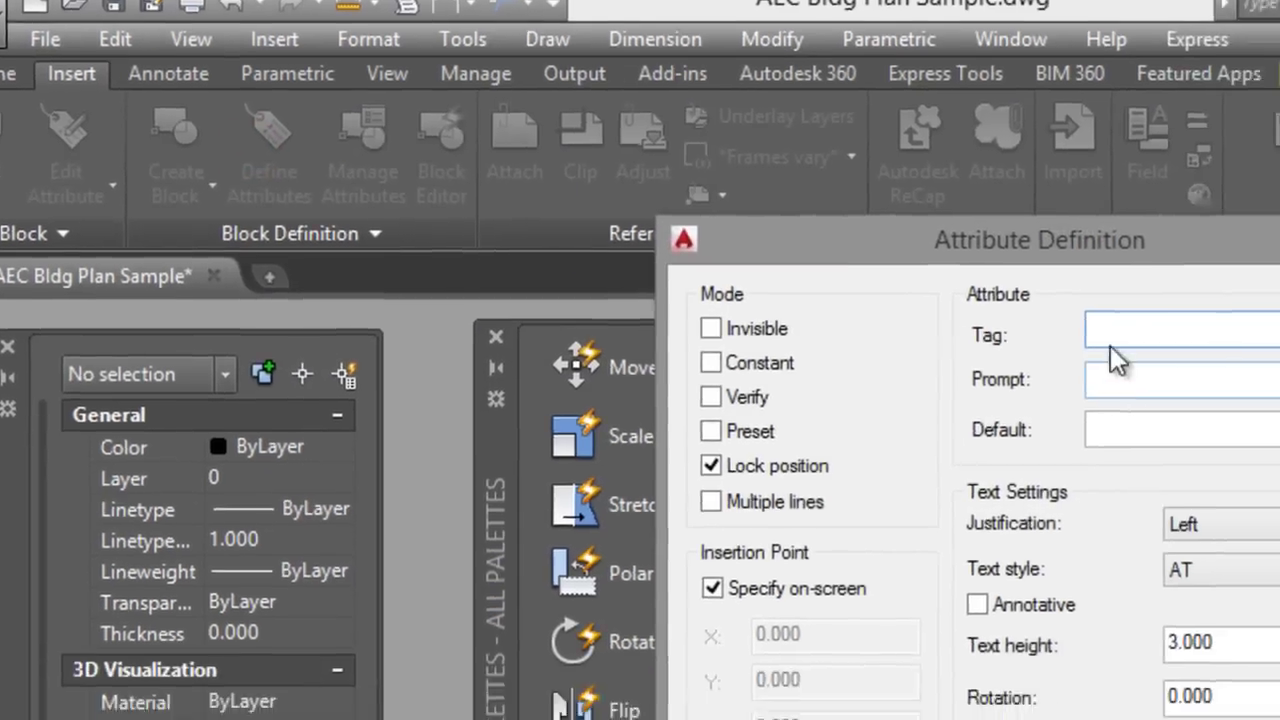
left_click(1115, 345)
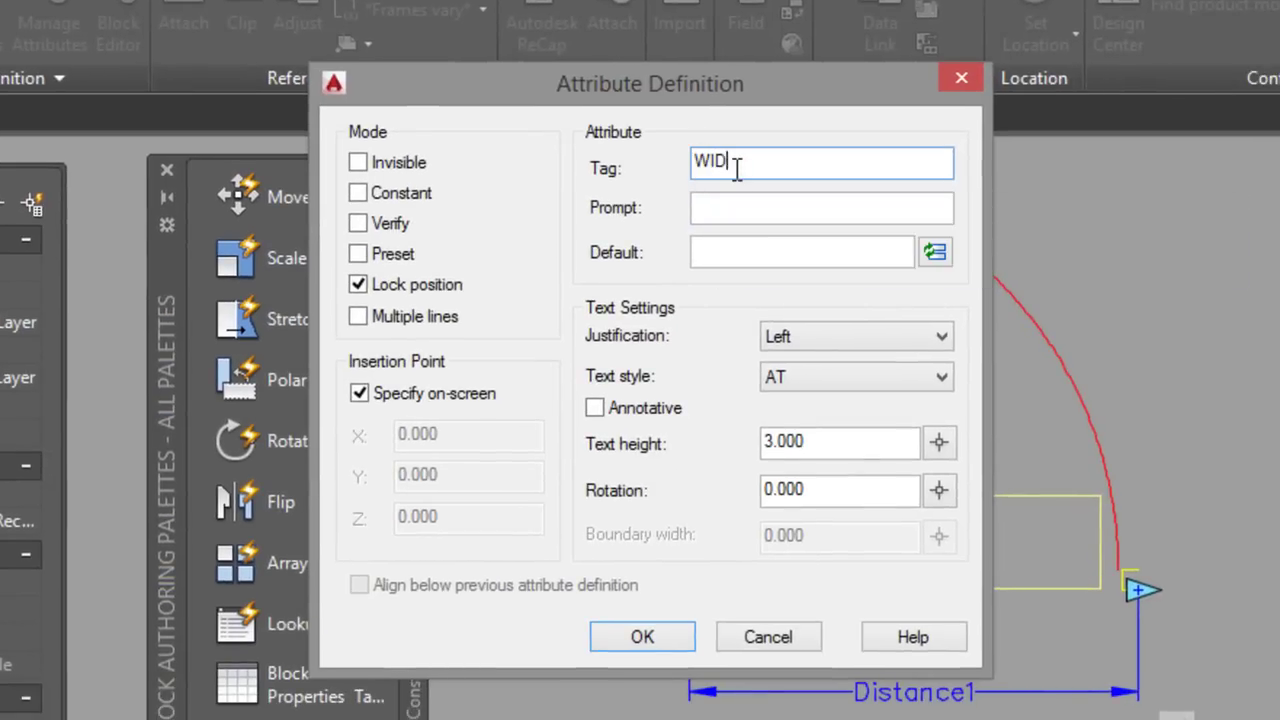
left_click(935, 255)
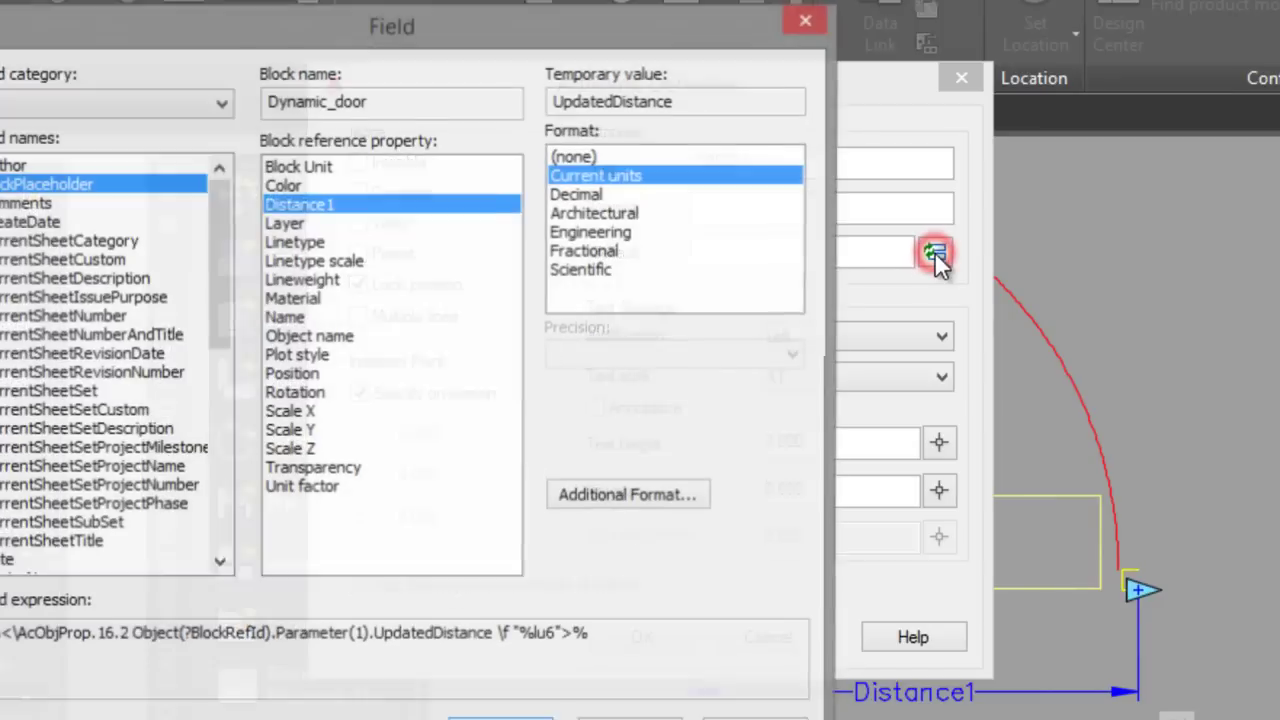
left_click(78, 108)
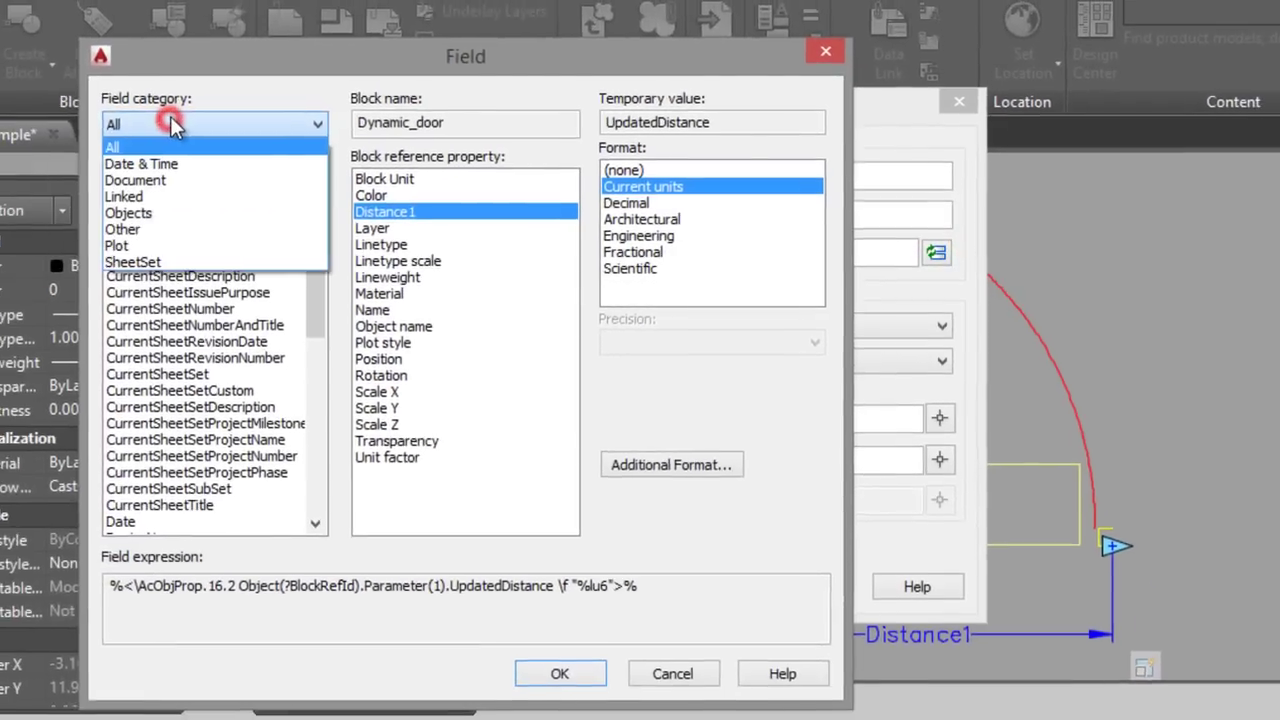
left_click(64, 121)
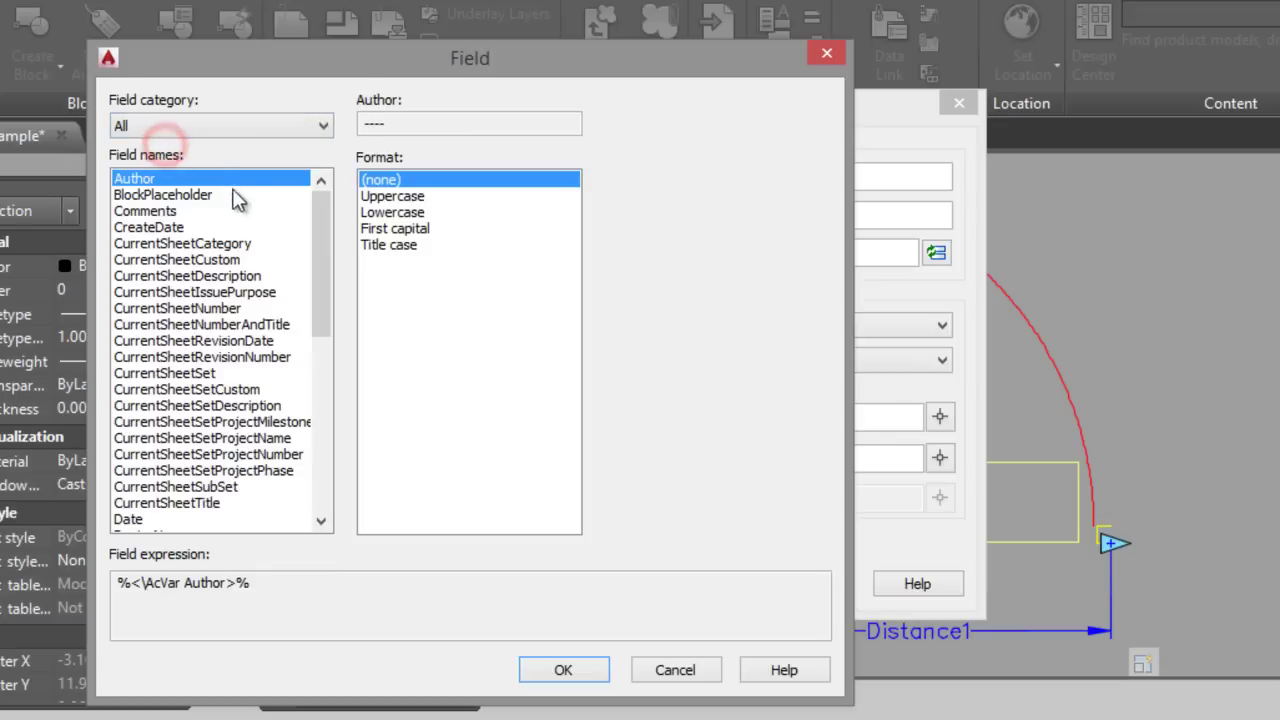
left_click(176, 196)
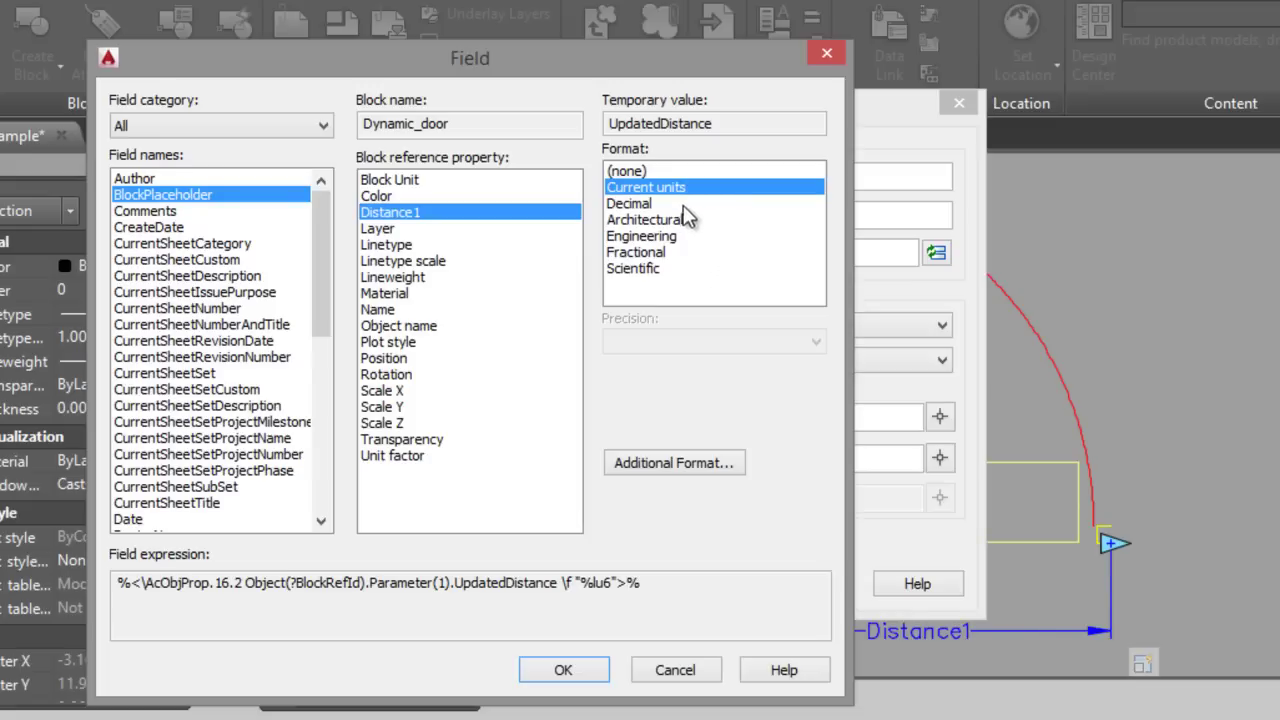
left_click(643, 222)
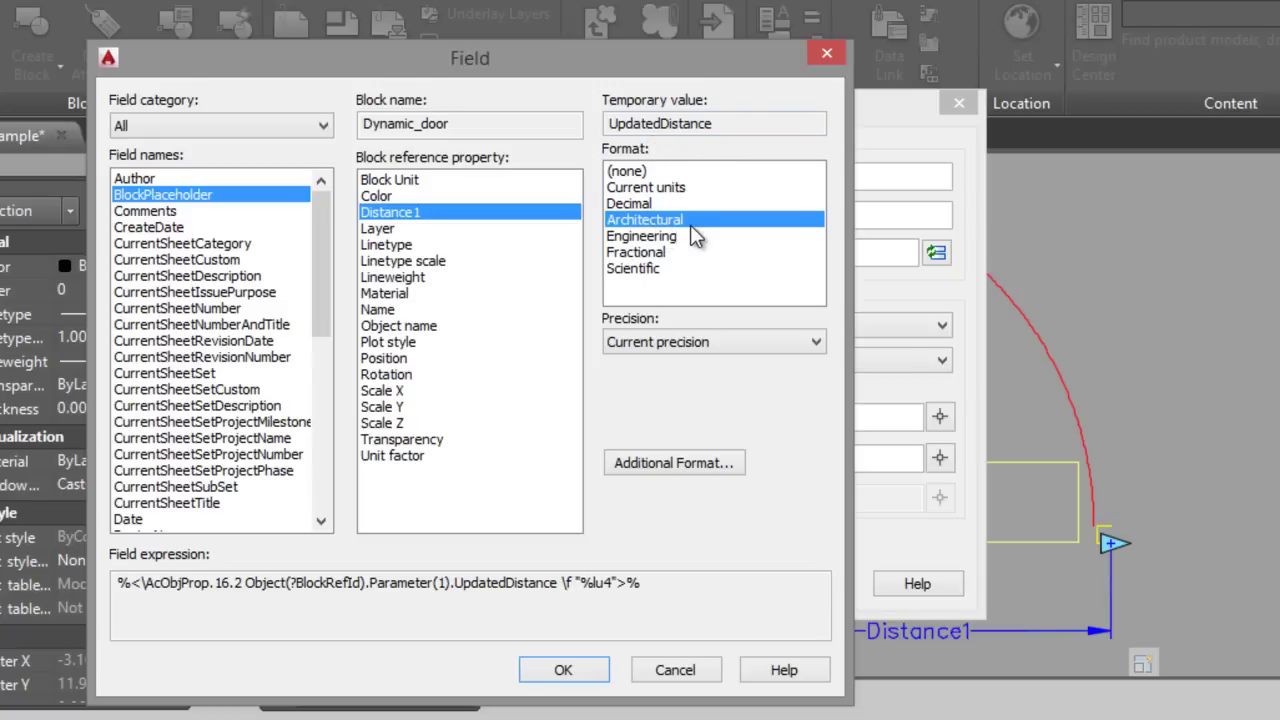
left_click(563, 671)
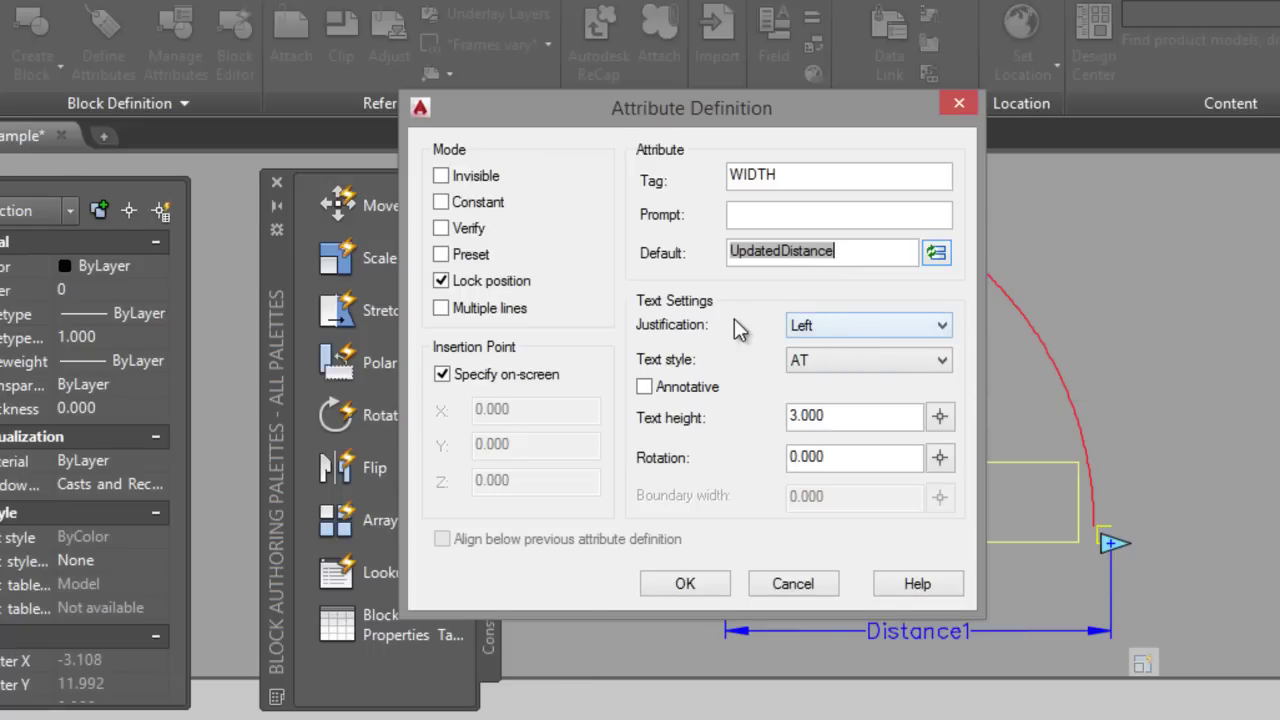
Give the WIDTH attribute Right justification and text height 3, and place it in the left half of the label rectangle.
left_click(942, 326)
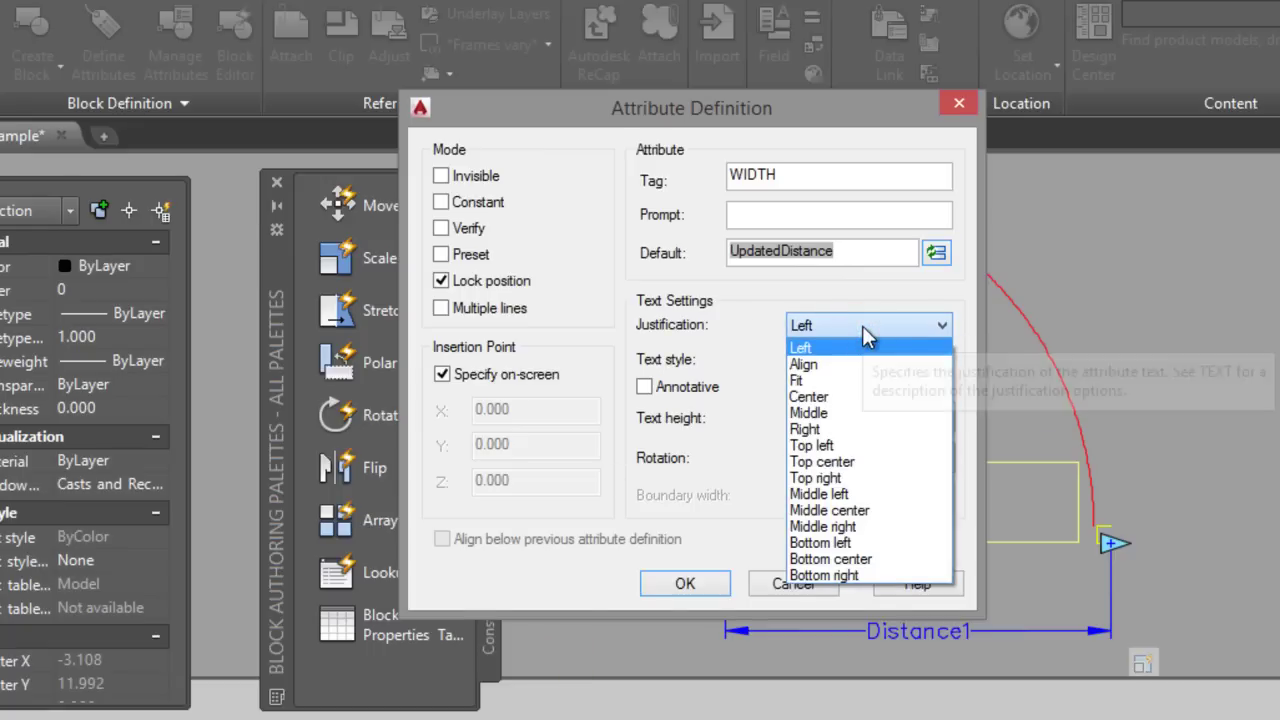
left_click(862, 429)
left_click(790, 420)
key("Delete")
type("3")
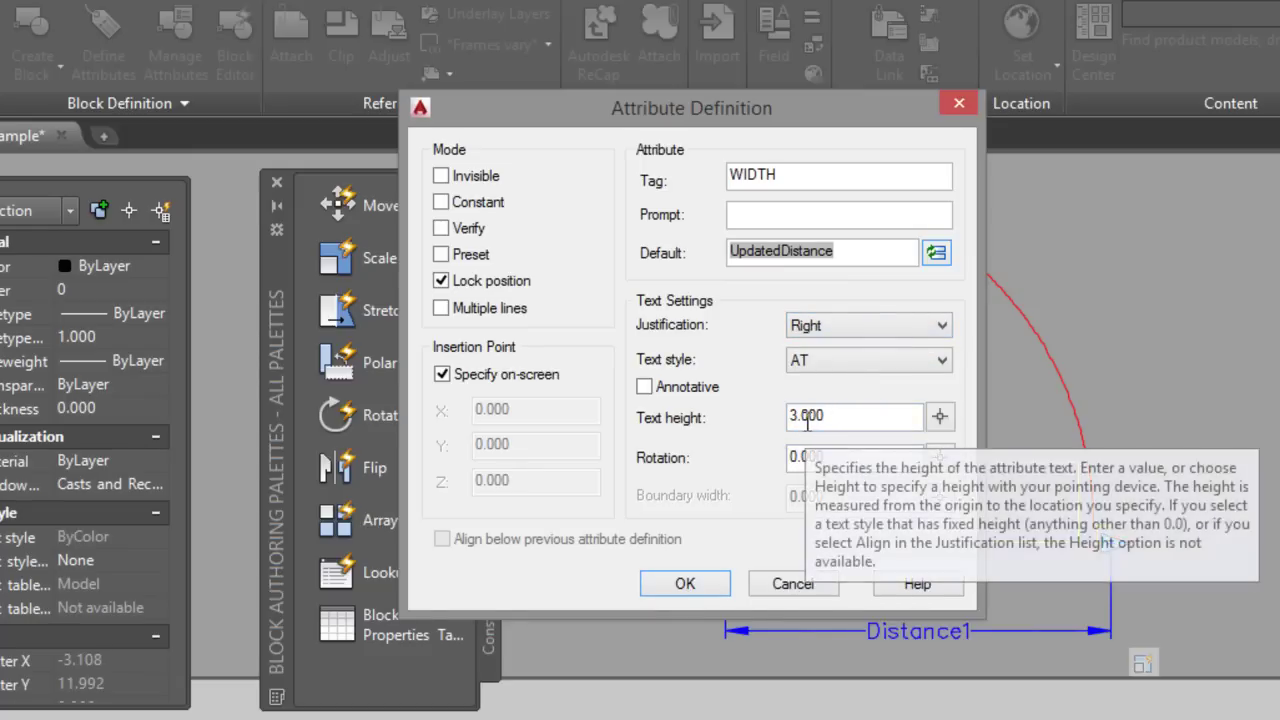
left_click(680, 586)
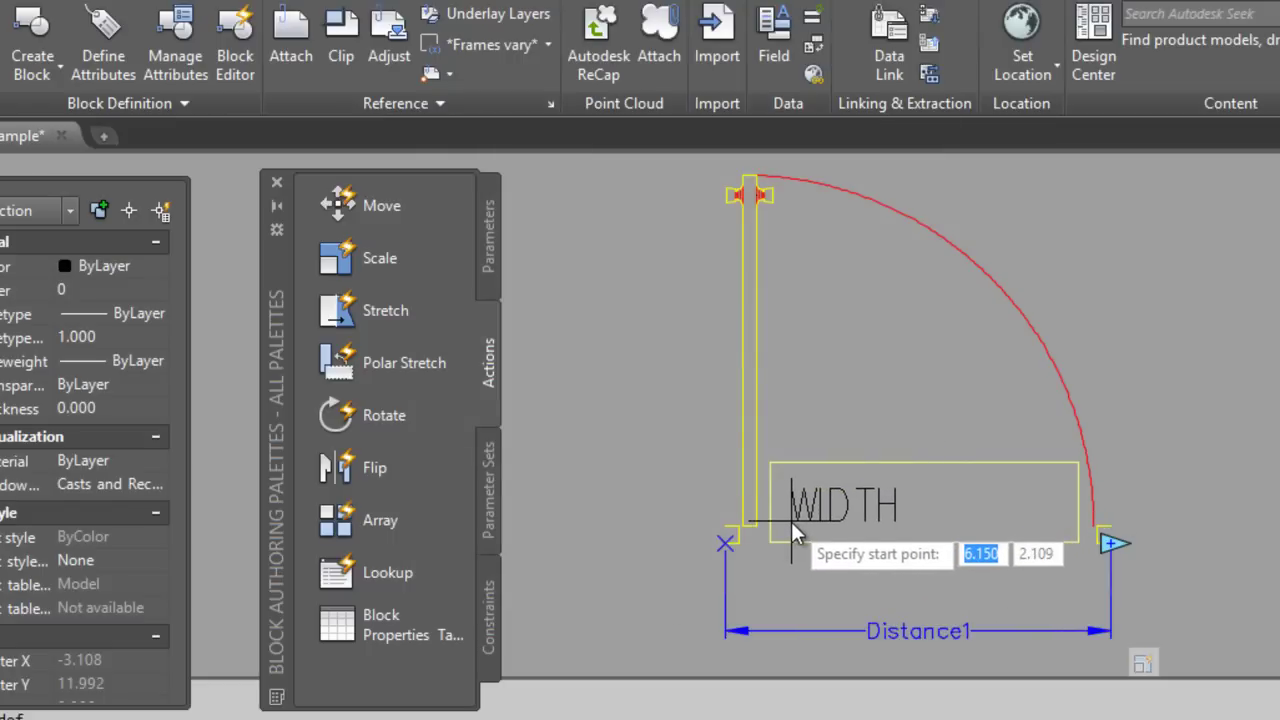
scroll(791, 520, "up", 2)
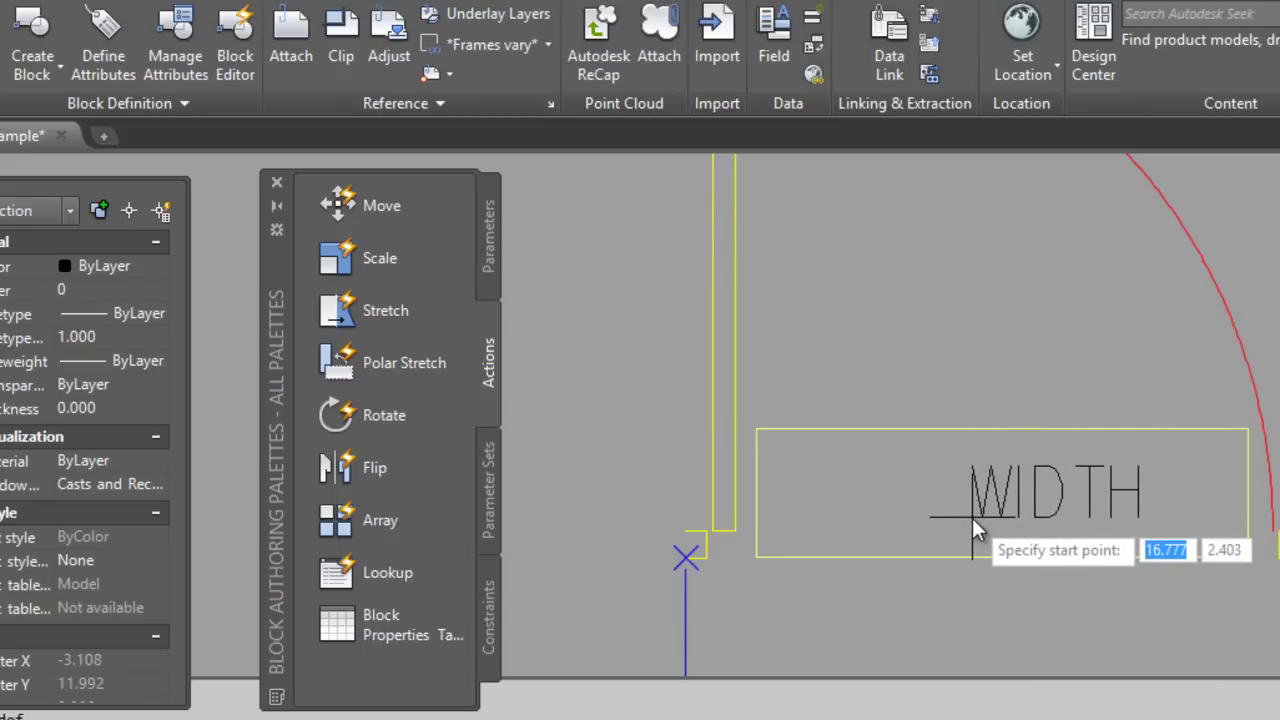
left_click(971, 518)
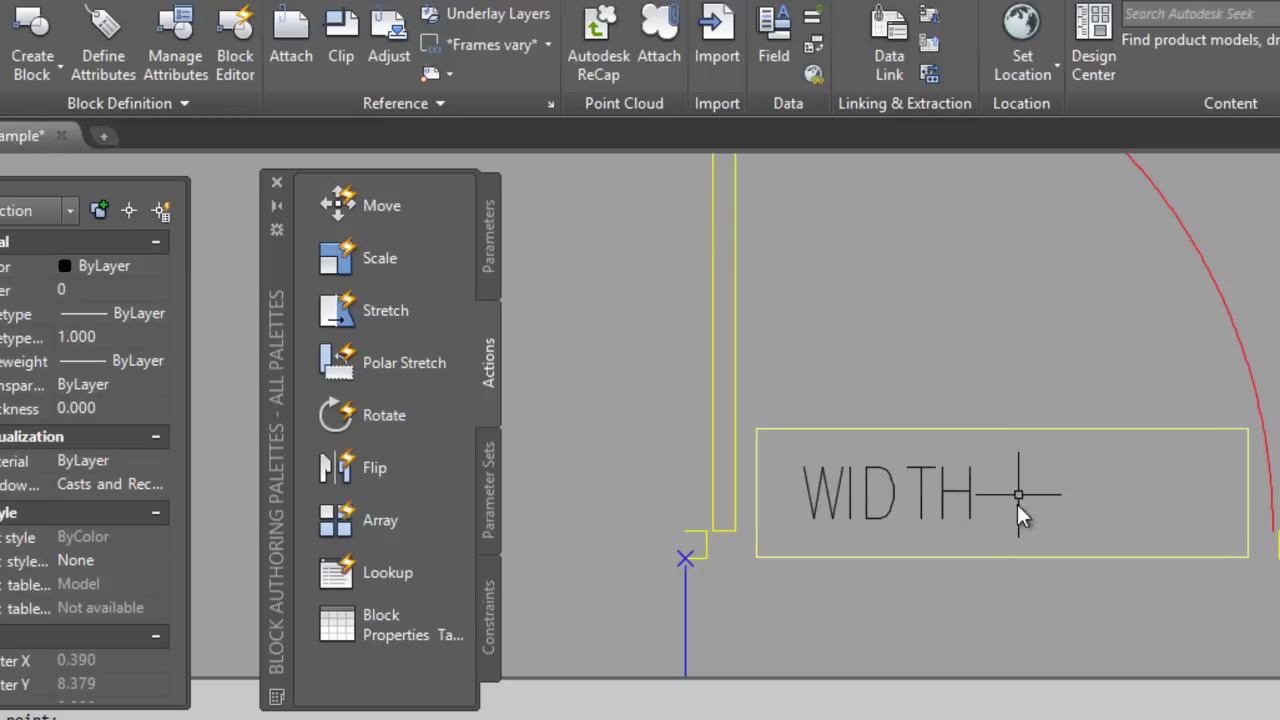
Add a multiline text "x" just right of the WIDTH tag inside the label rectangle.
scroll(1030, 498, "down", 2)
middle_click_drag(1038, 492, 892, 497)
scroll(852, 498, "up", 4)
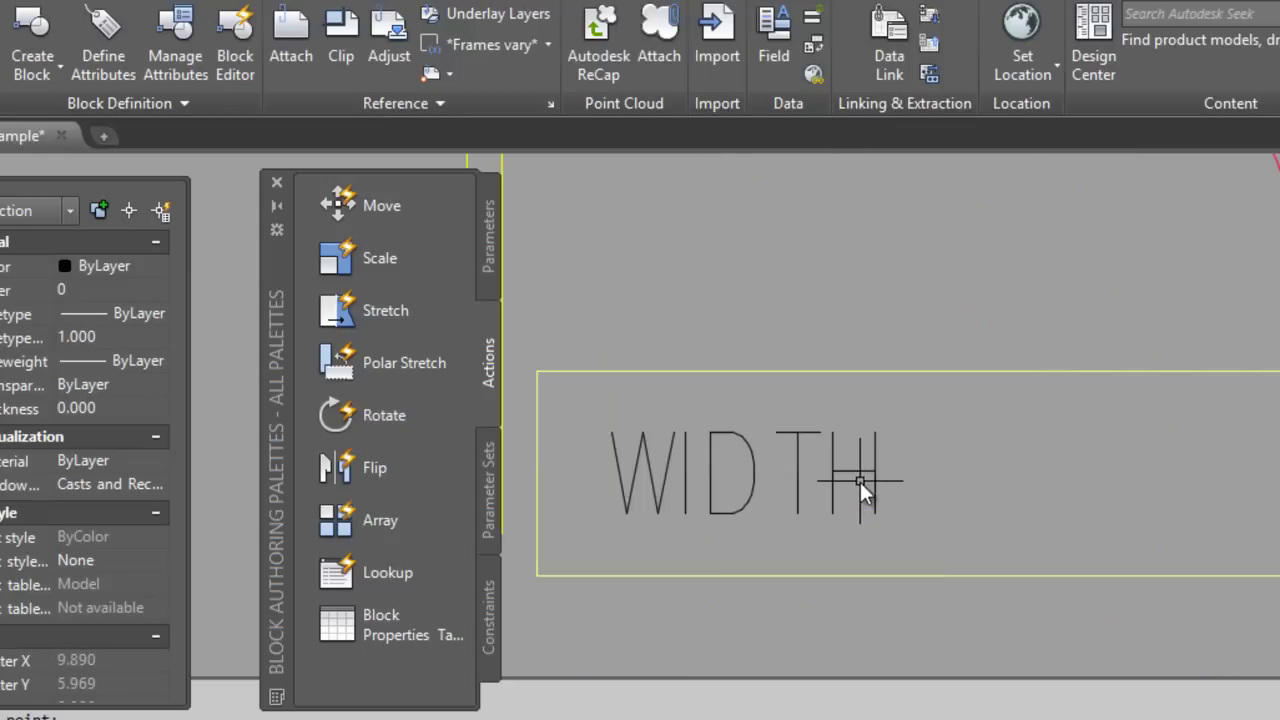
scroll(860, 482, "down", 2)
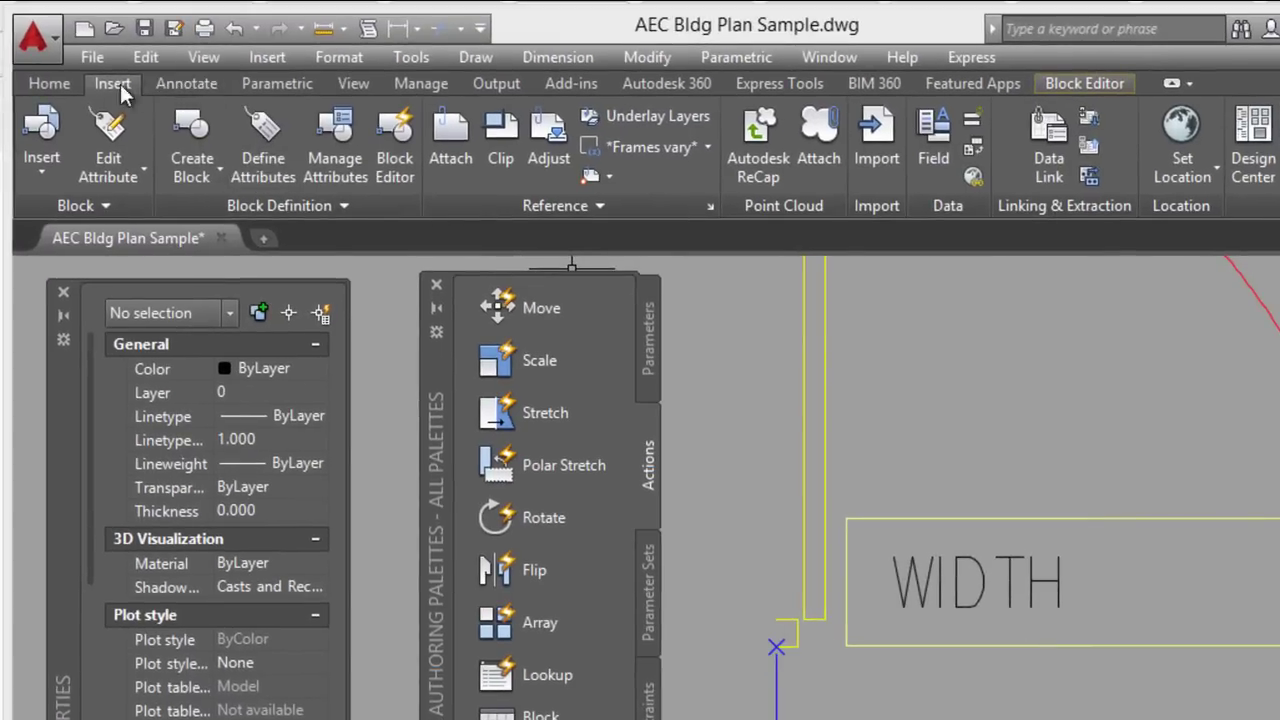
left_click(55, 86)
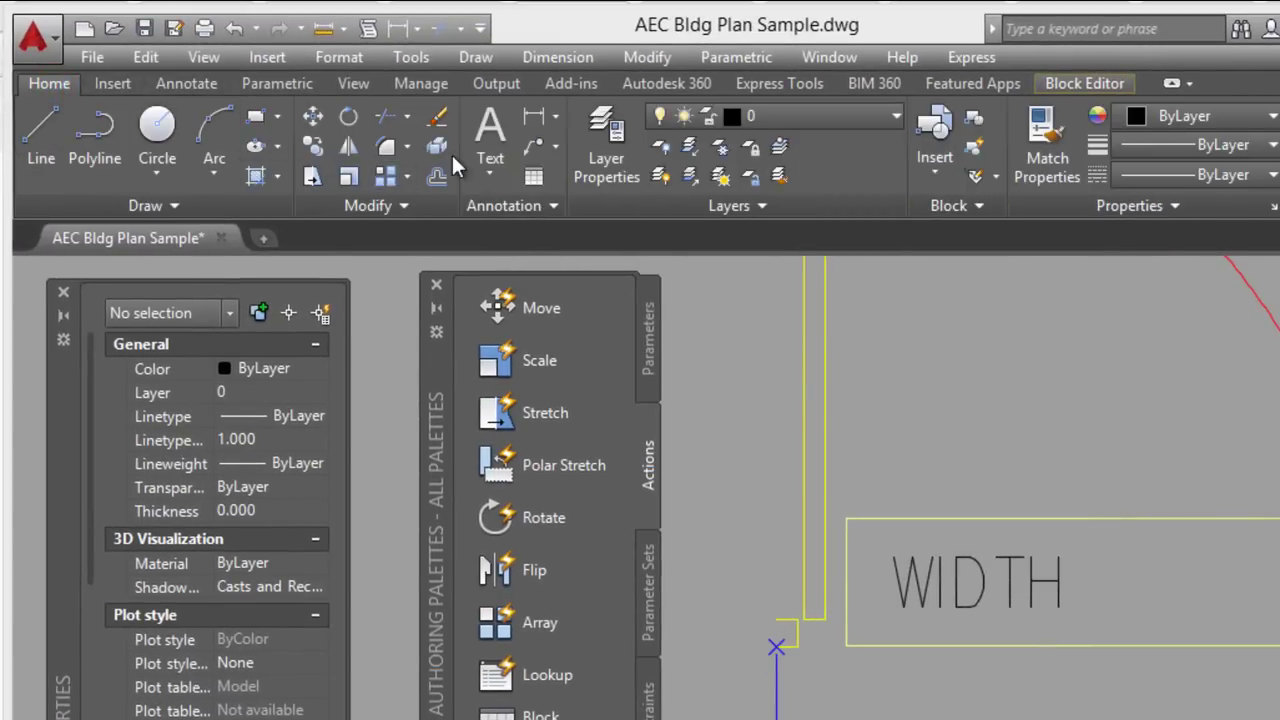
left_click(489, 140)
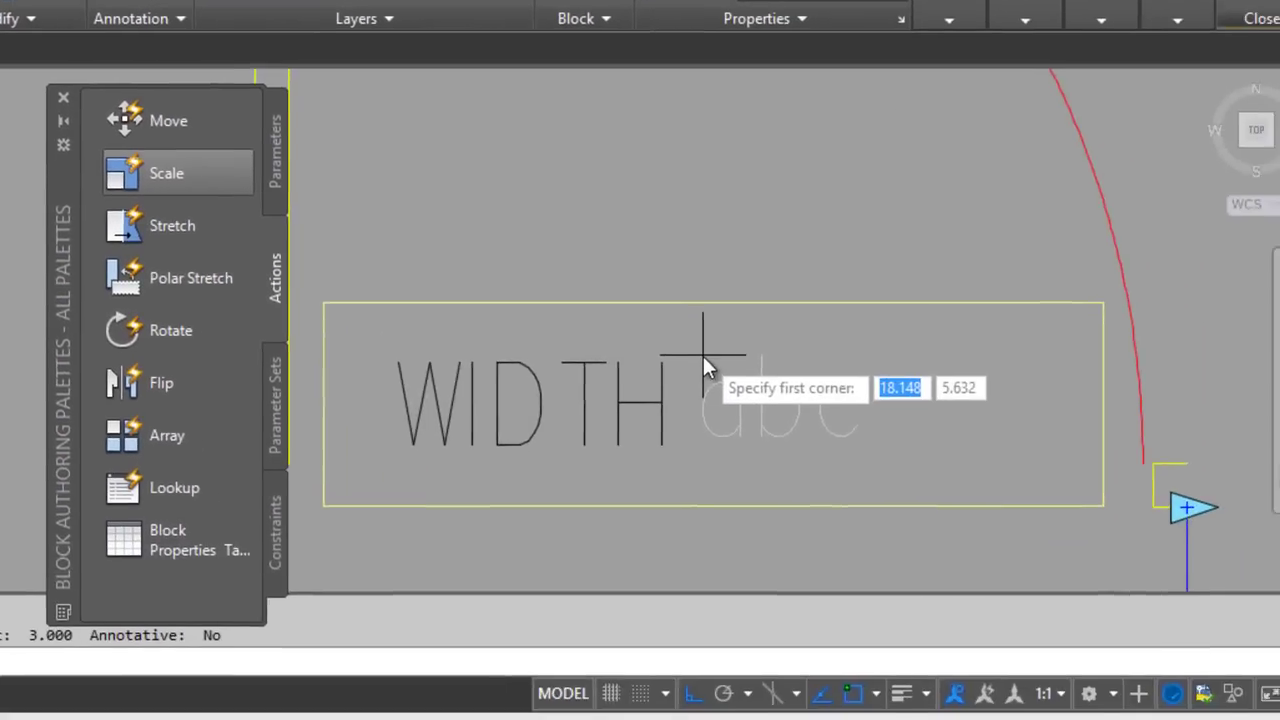
left_click(694, 362)
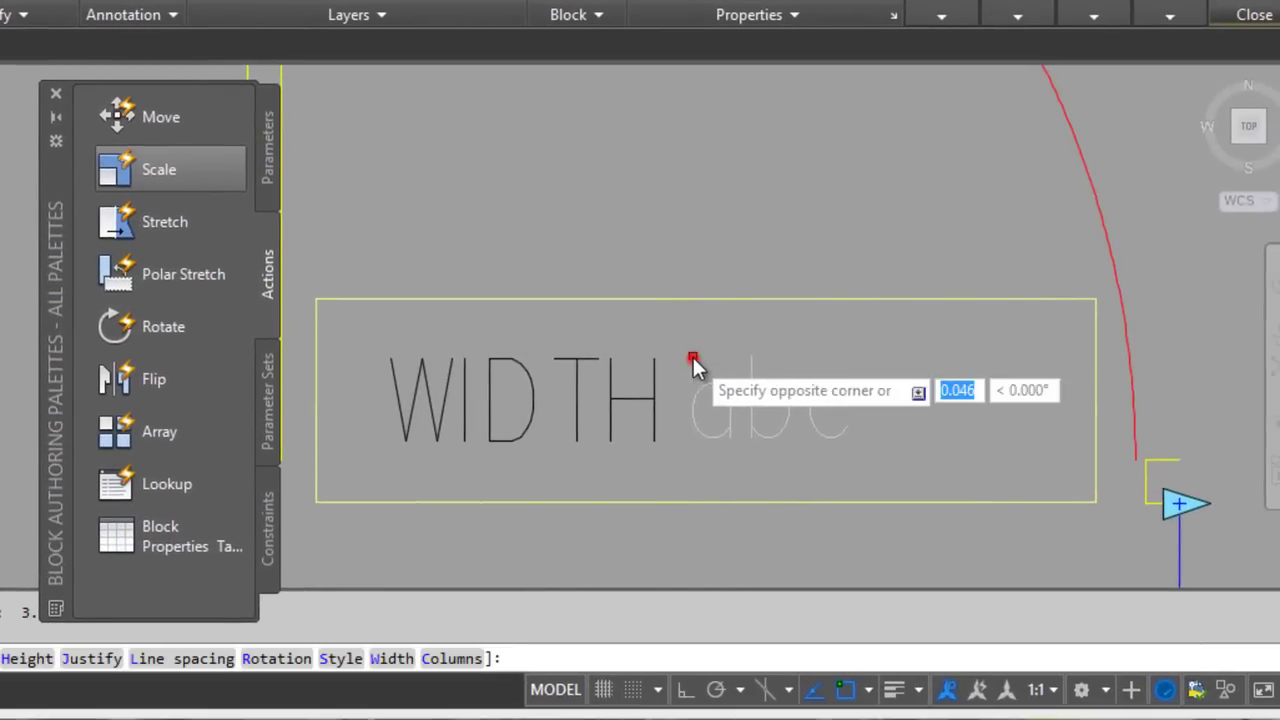
left_click(792, 452)
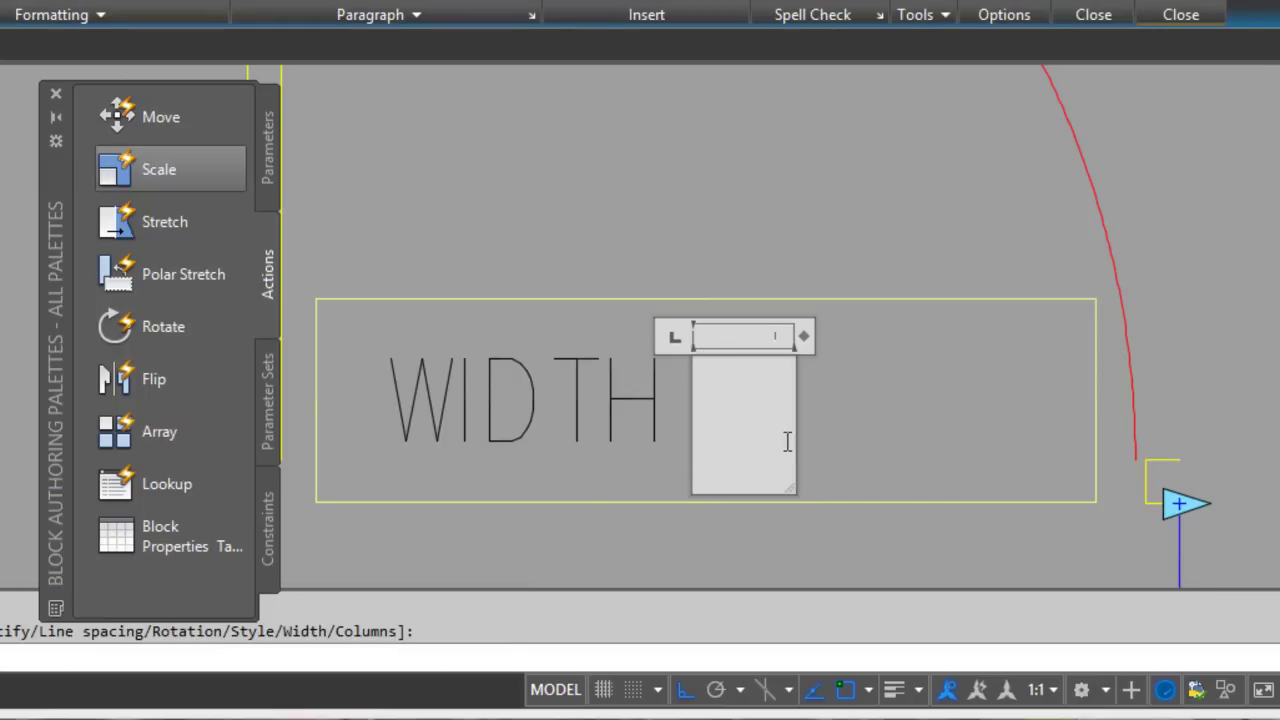
type("X")
key("BackSpace")
type("x")
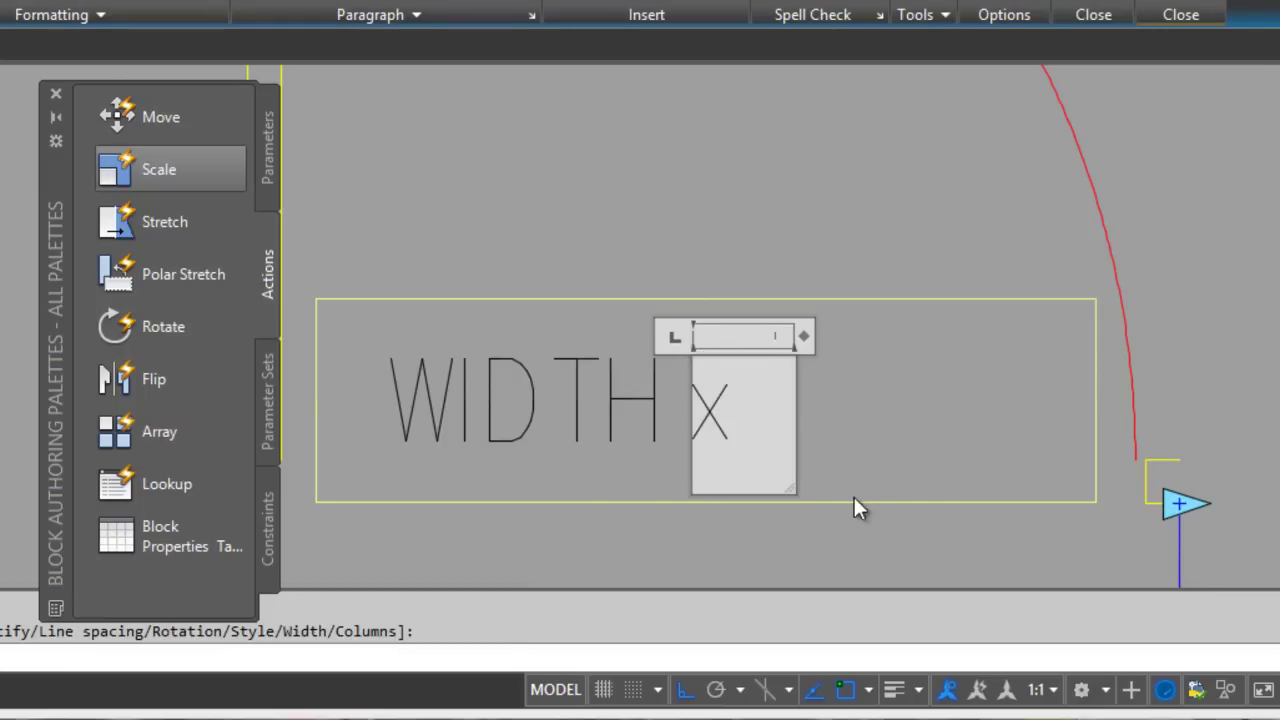
left_click(926, 415)
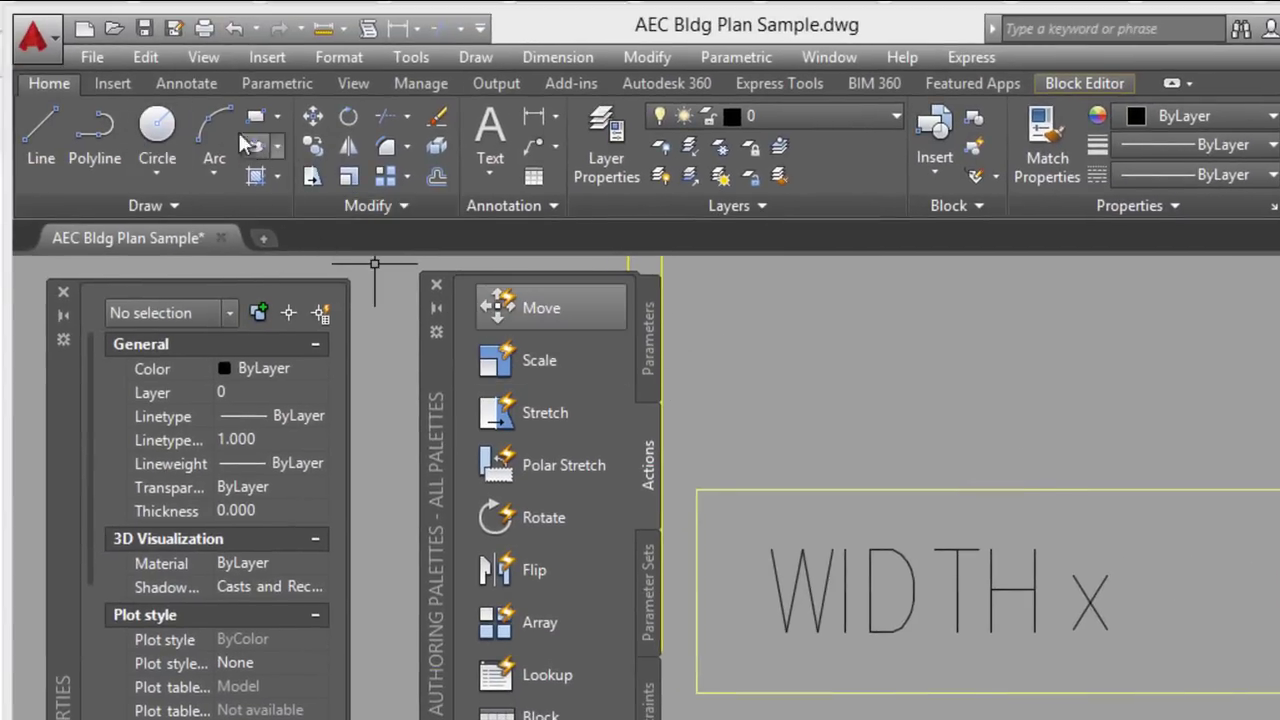
Define a block attribute tagged HEIGHT with prompt "Height" and default 7'-0", placing it just right of the "x" in the label rectangle.
left_click(110, 83)
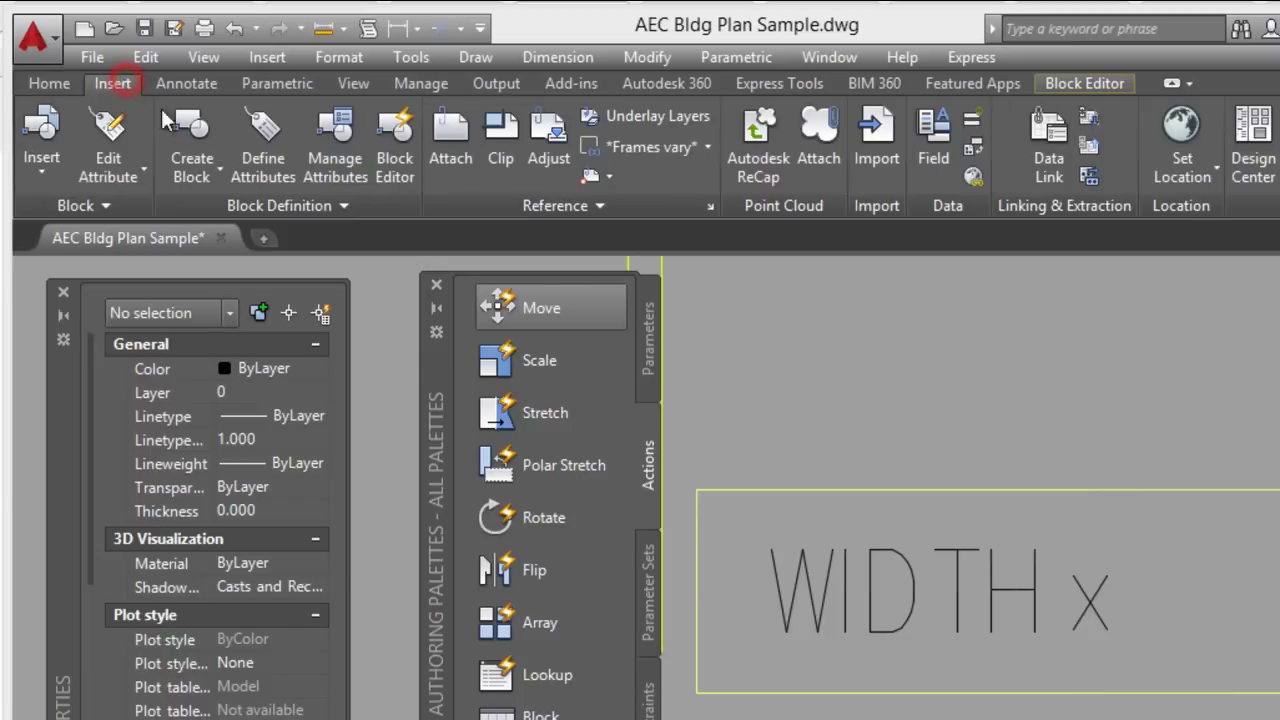
left_click(262, 137)
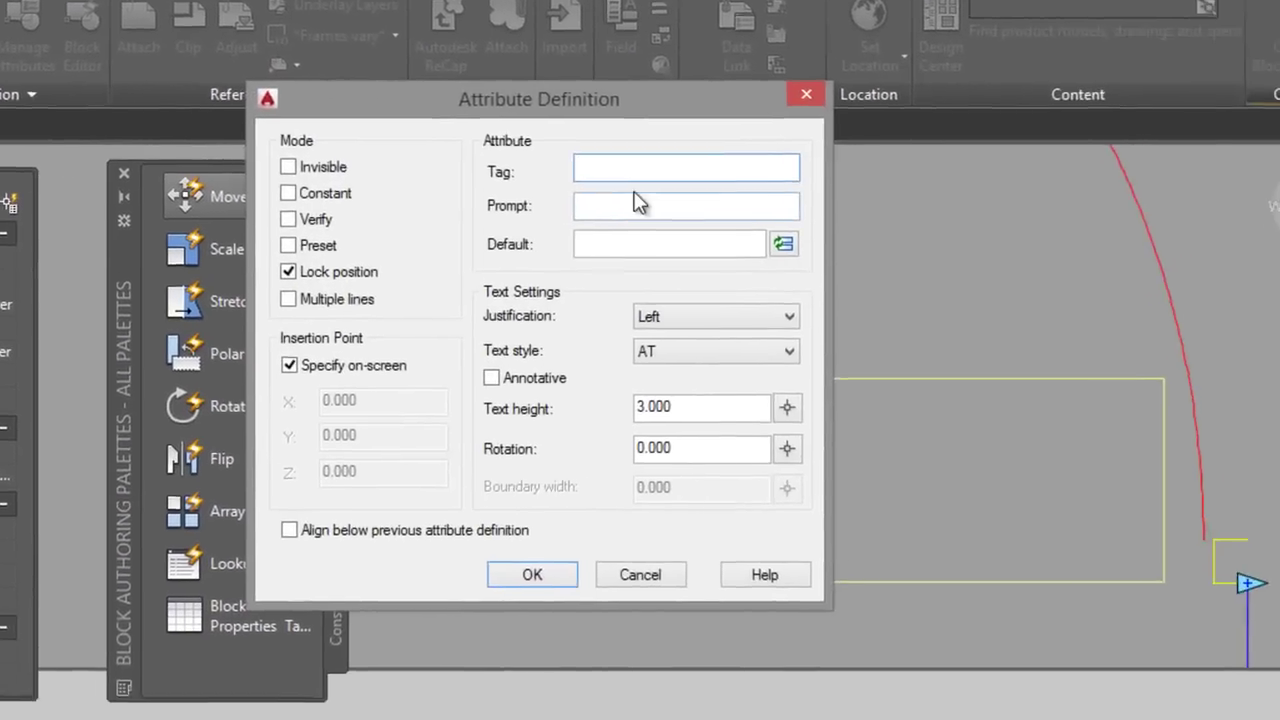
left_click(627, 166)
type("HEIGHT")
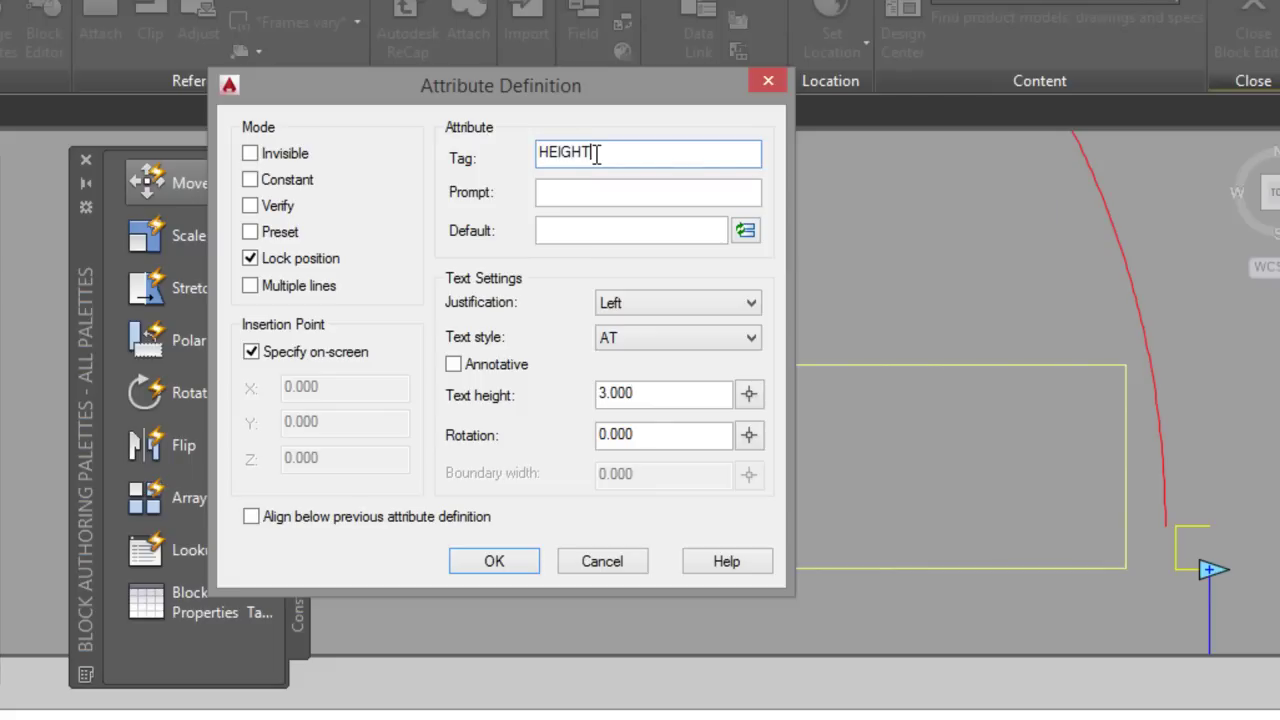
left_click(677, 233)
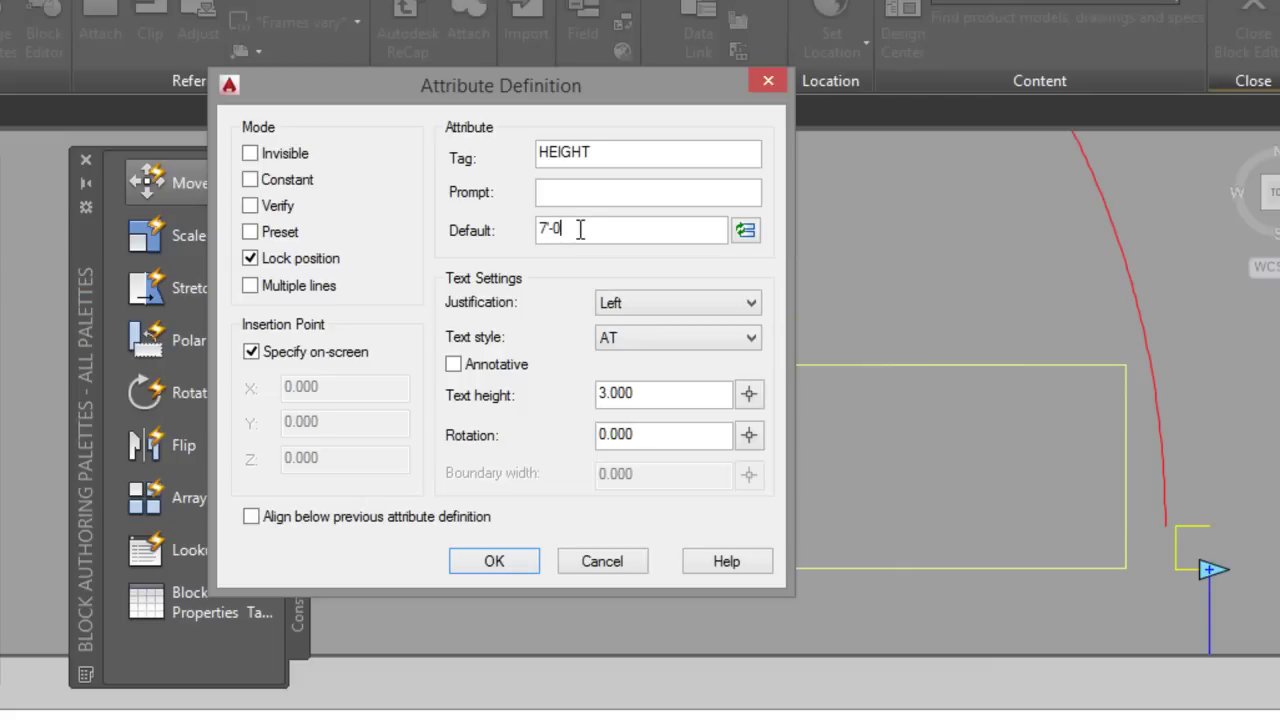
left_click(555, 192)
type("Height")
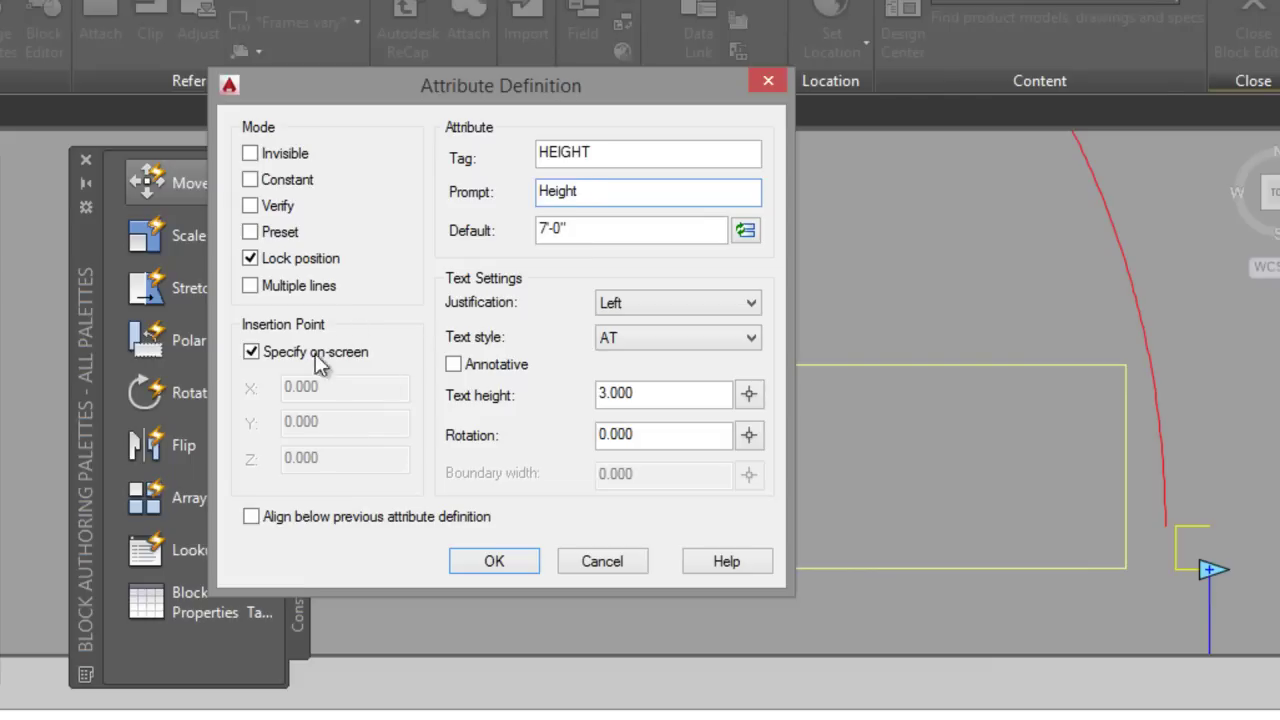
left_click(468, 562)
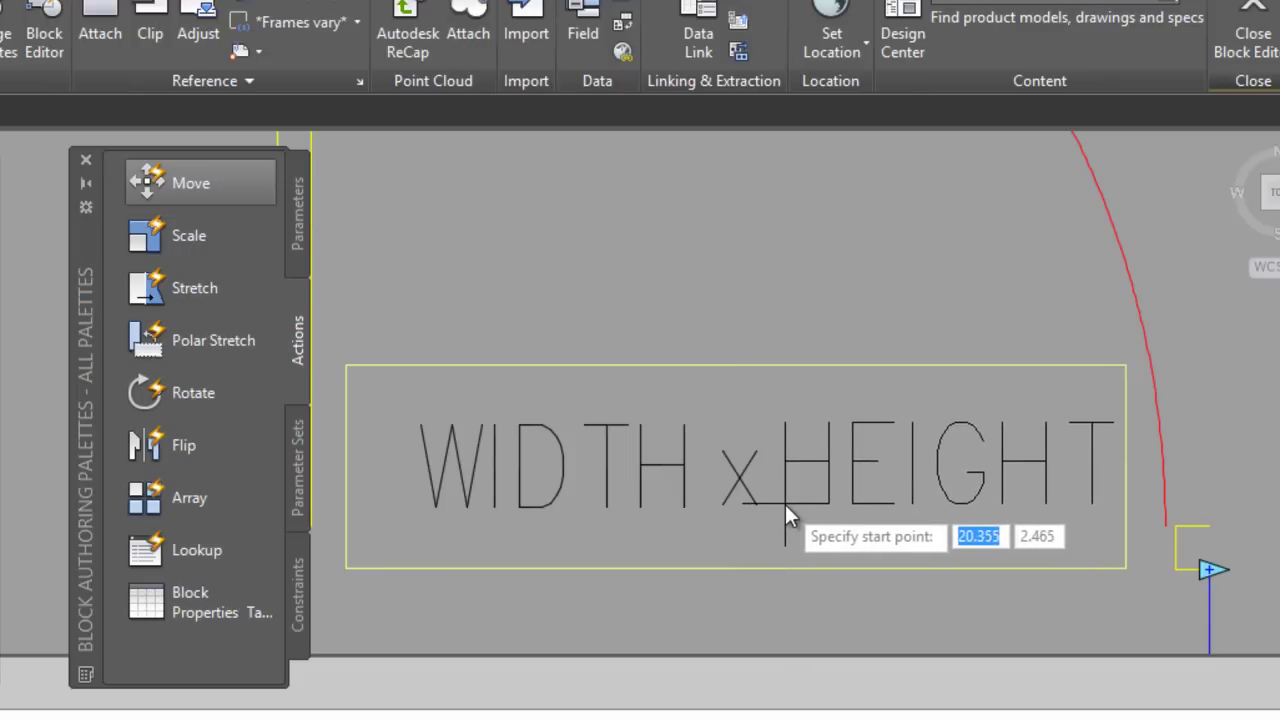
left_click(785, 505)
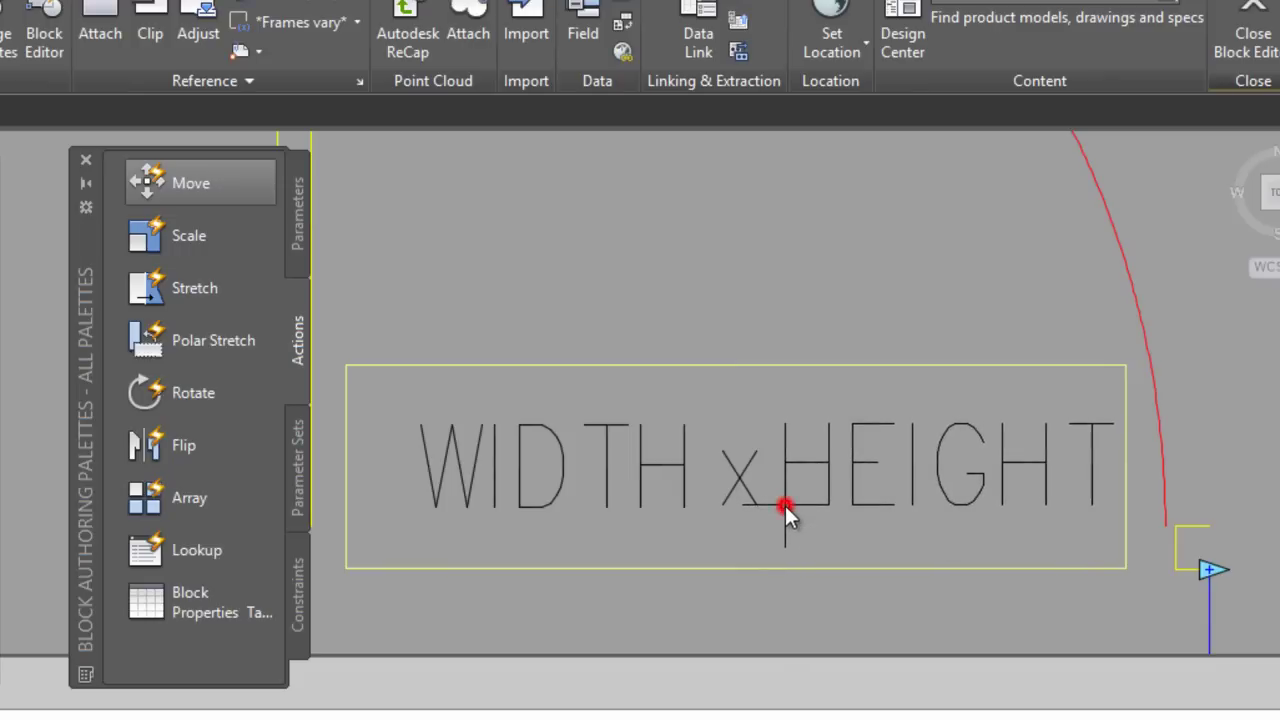
Move the WIDTH, "x" and HEIGHT texts together about 0.74 units to the left inside the label rectangle.
scroll(1016, 403, "down", 2)
scroll(950, 455, "up", 2)
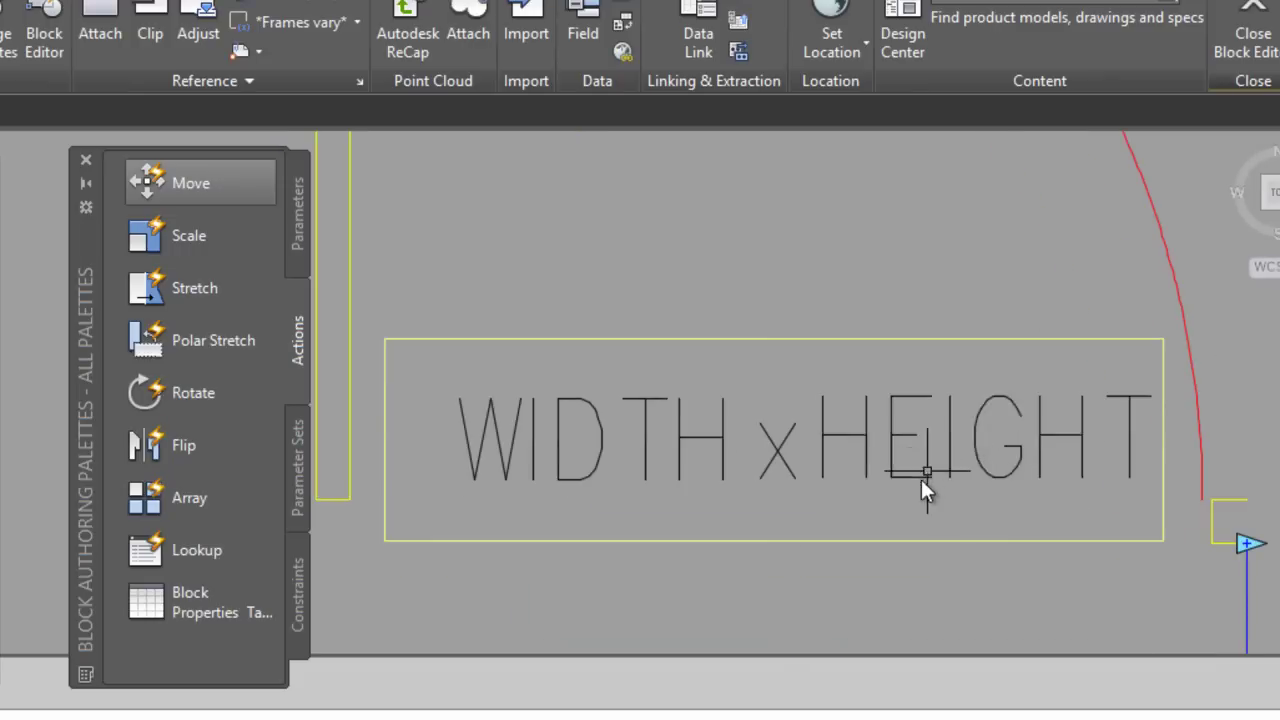
left_click(937, 500)
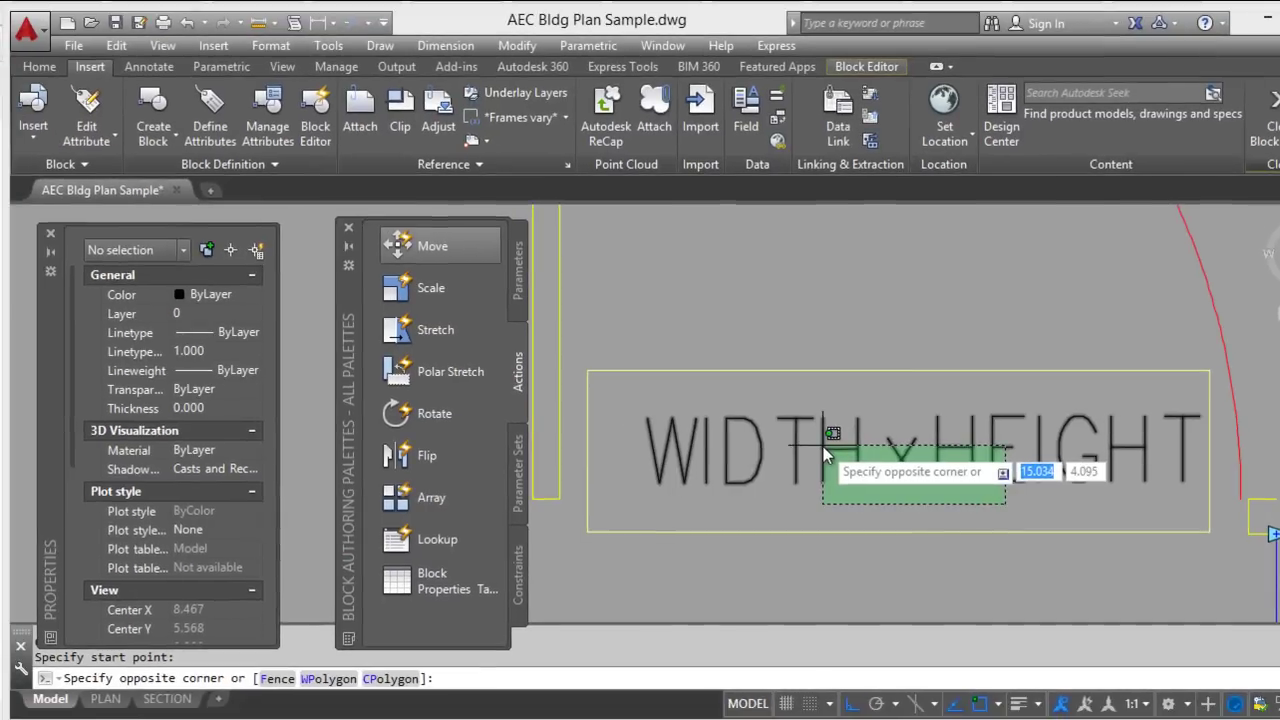
left_click(677, 432)
left_click(39, 66)
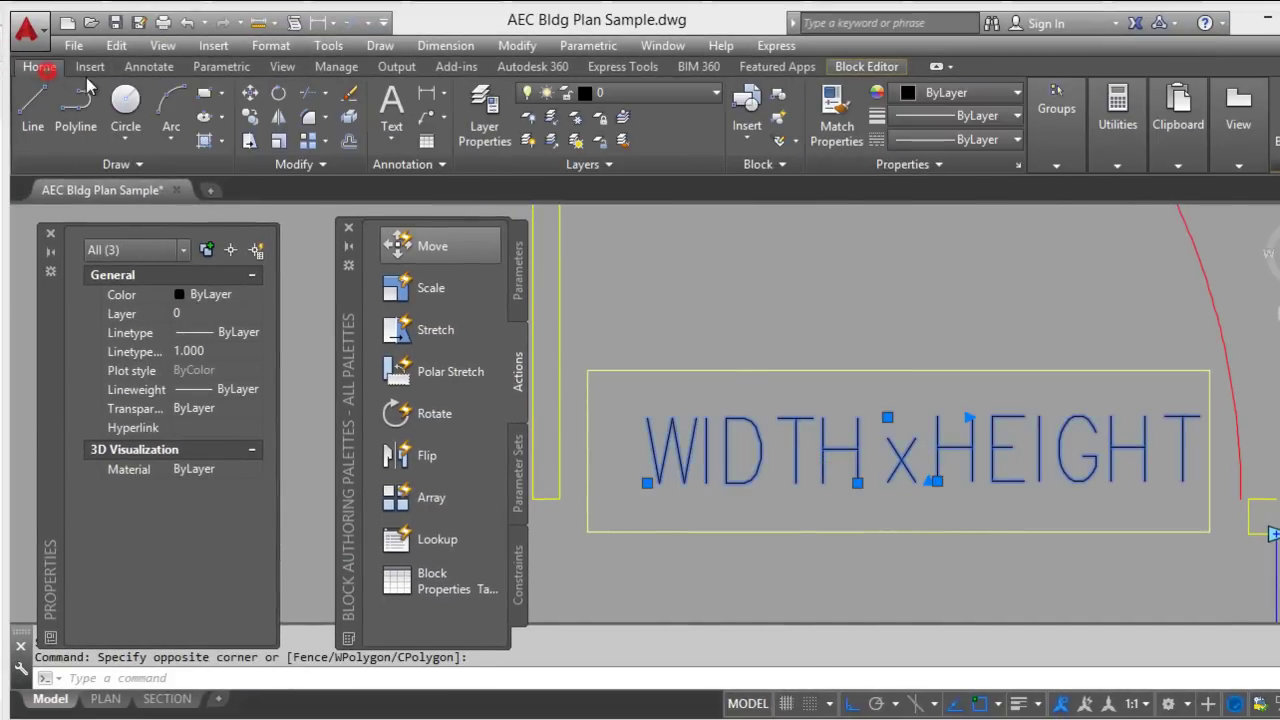
left_click(250, 94)
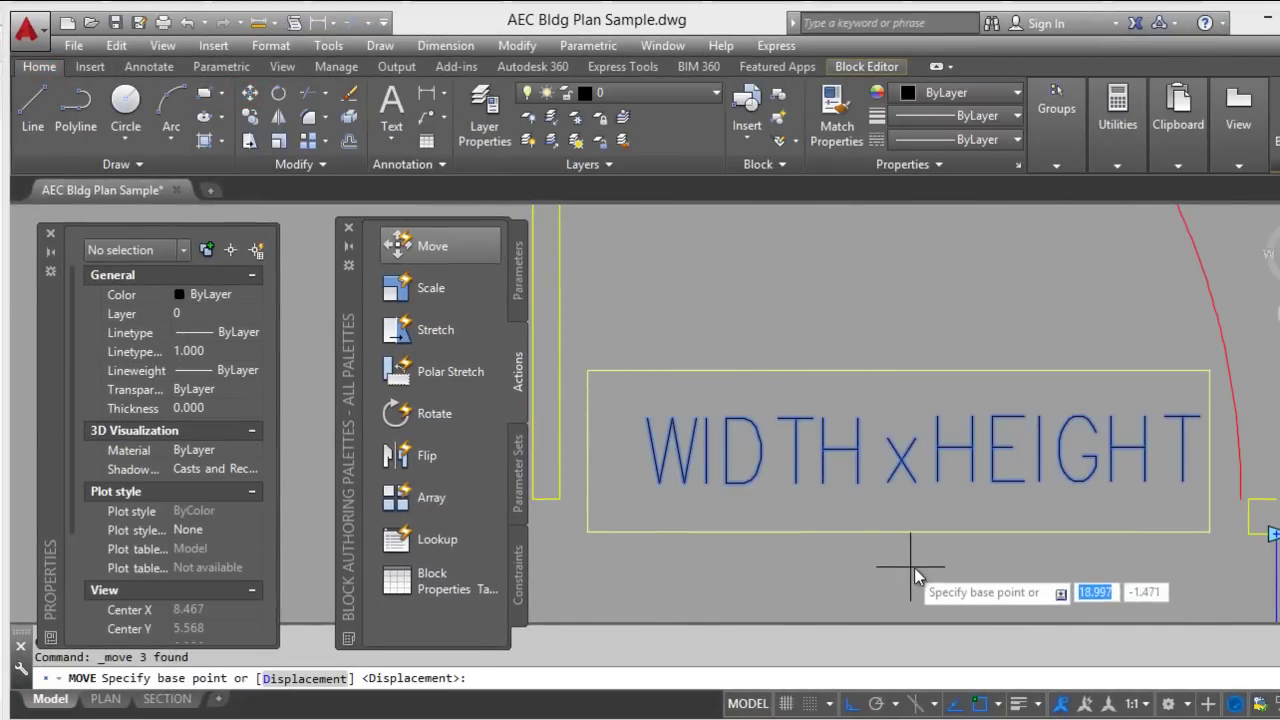
left_click(958, 567)
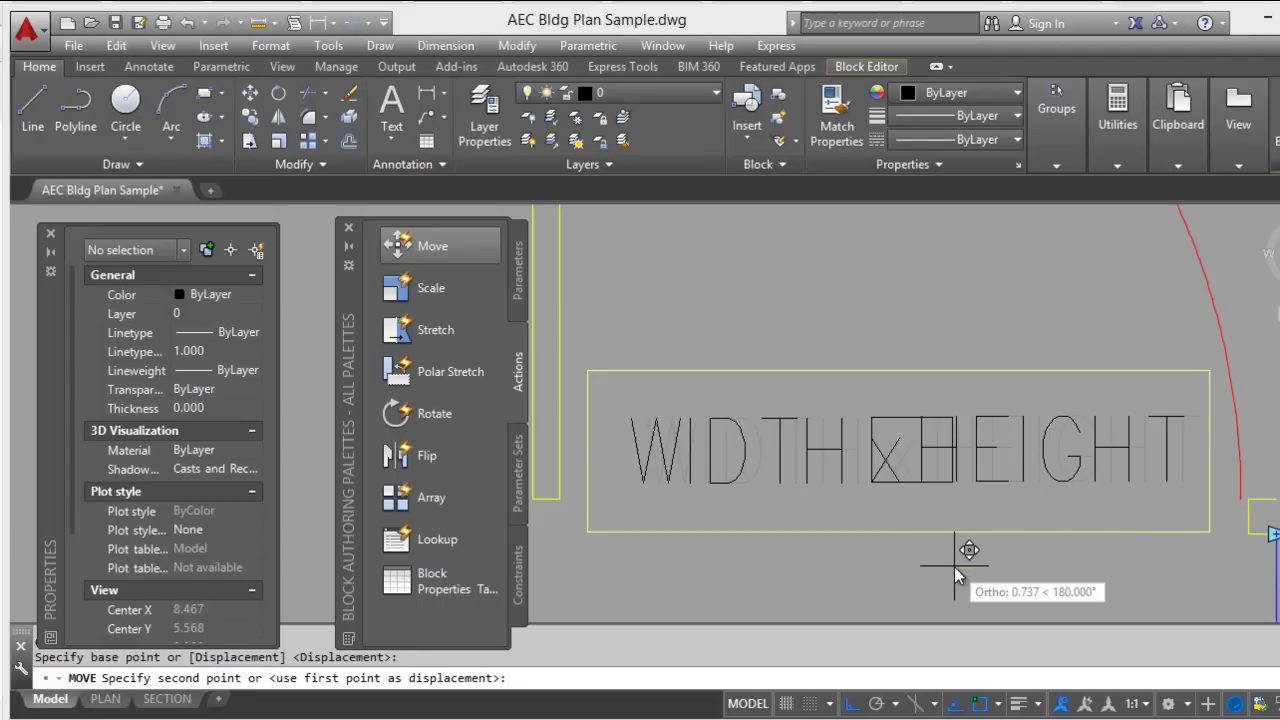
left_click(954, 565)
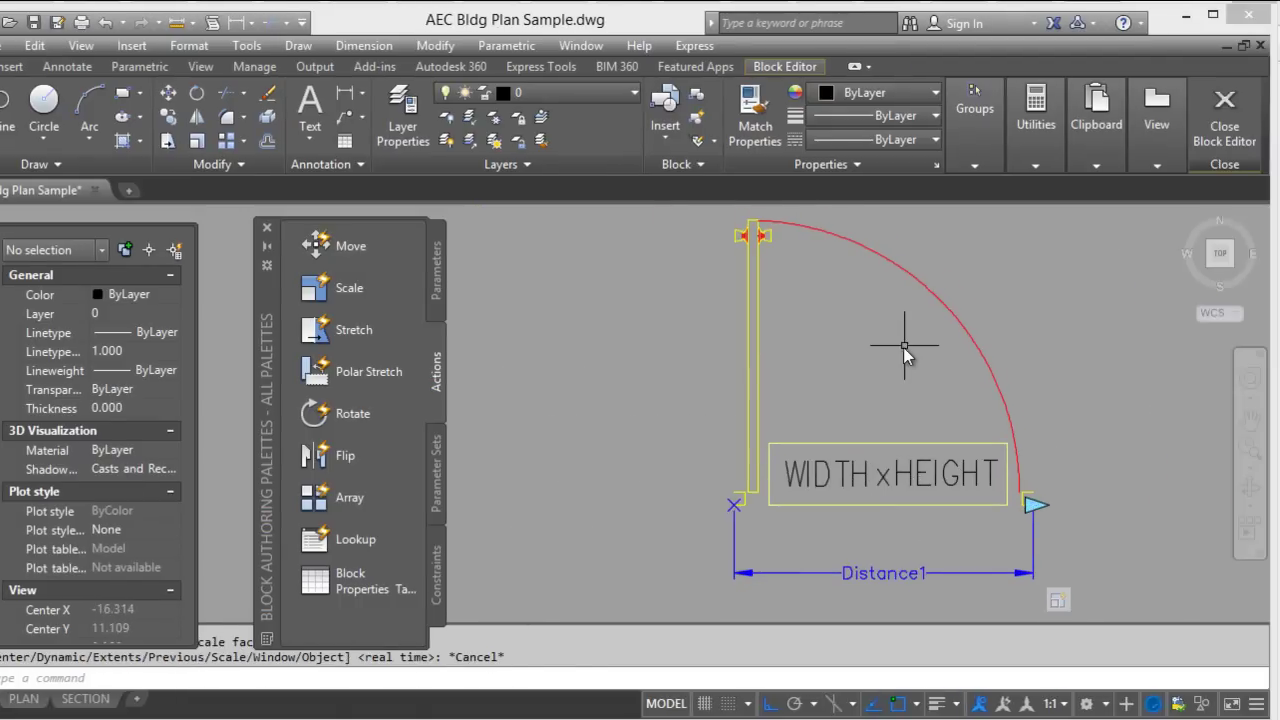
Add a Rotation parameter centred on the label's "x", with its radius reaching the rectangle's right edge and a default angle of 90°.
left_click(765, 428)
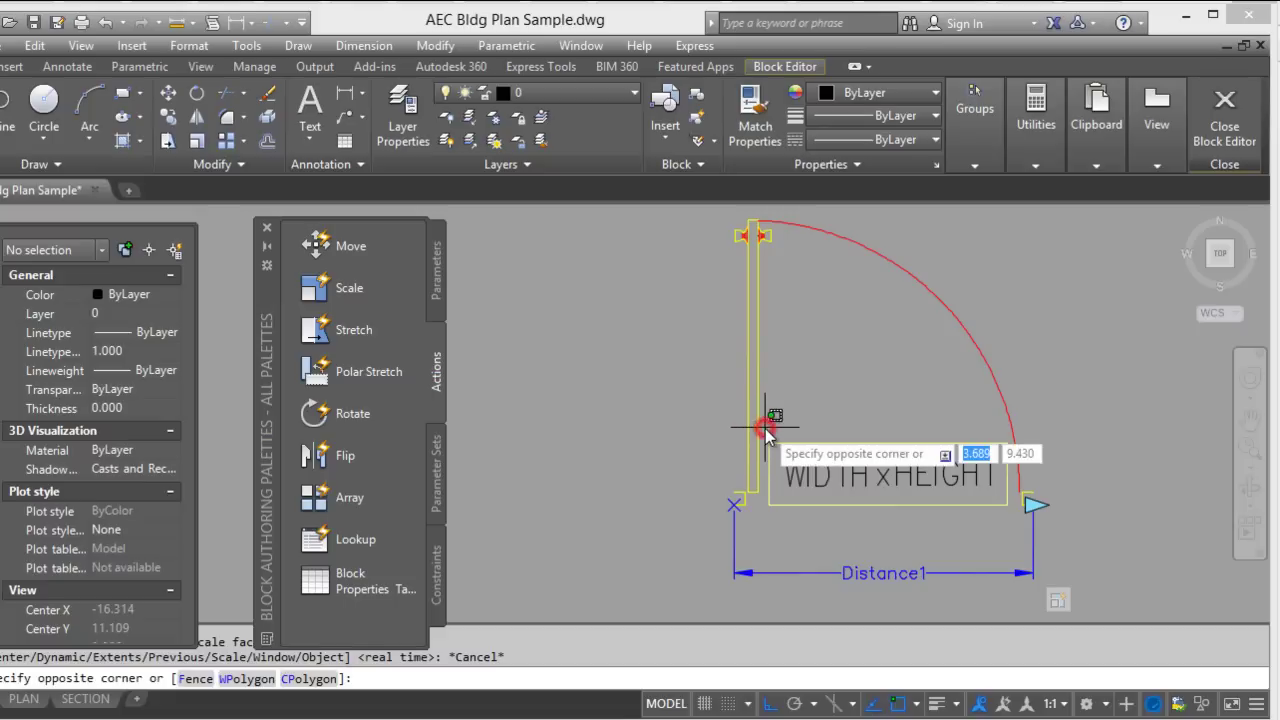
left_click(1020, 533)
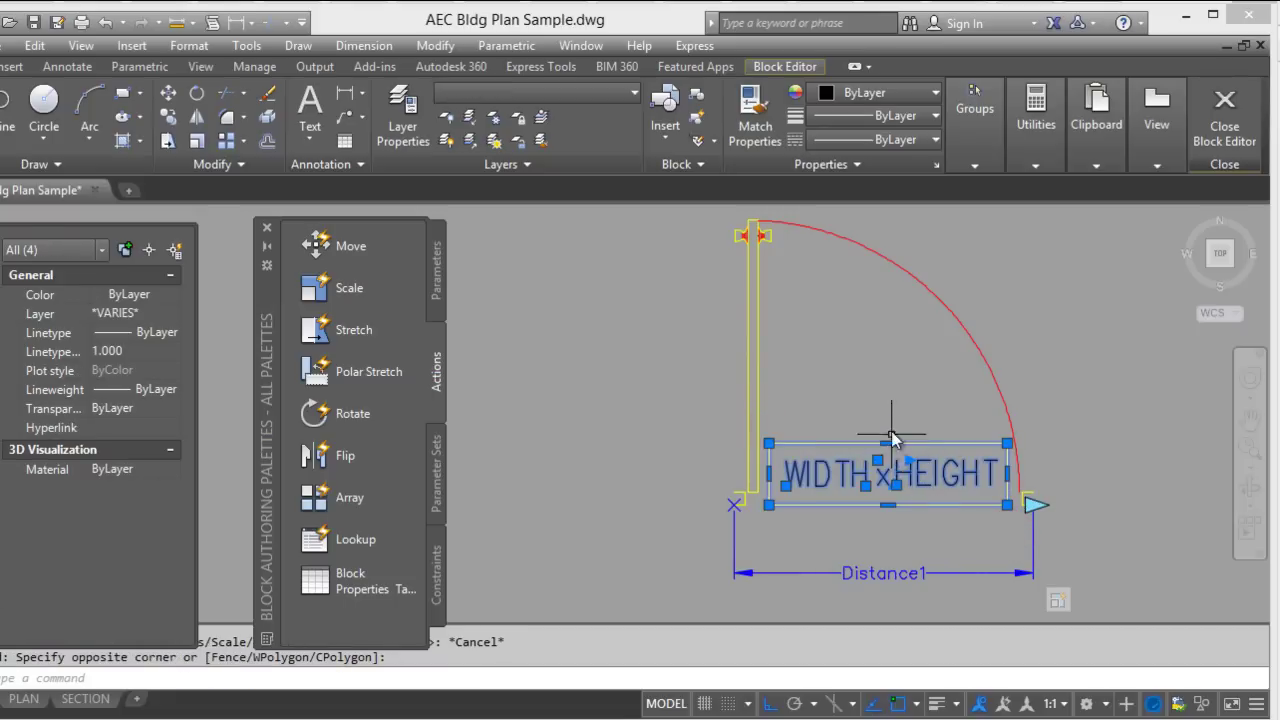
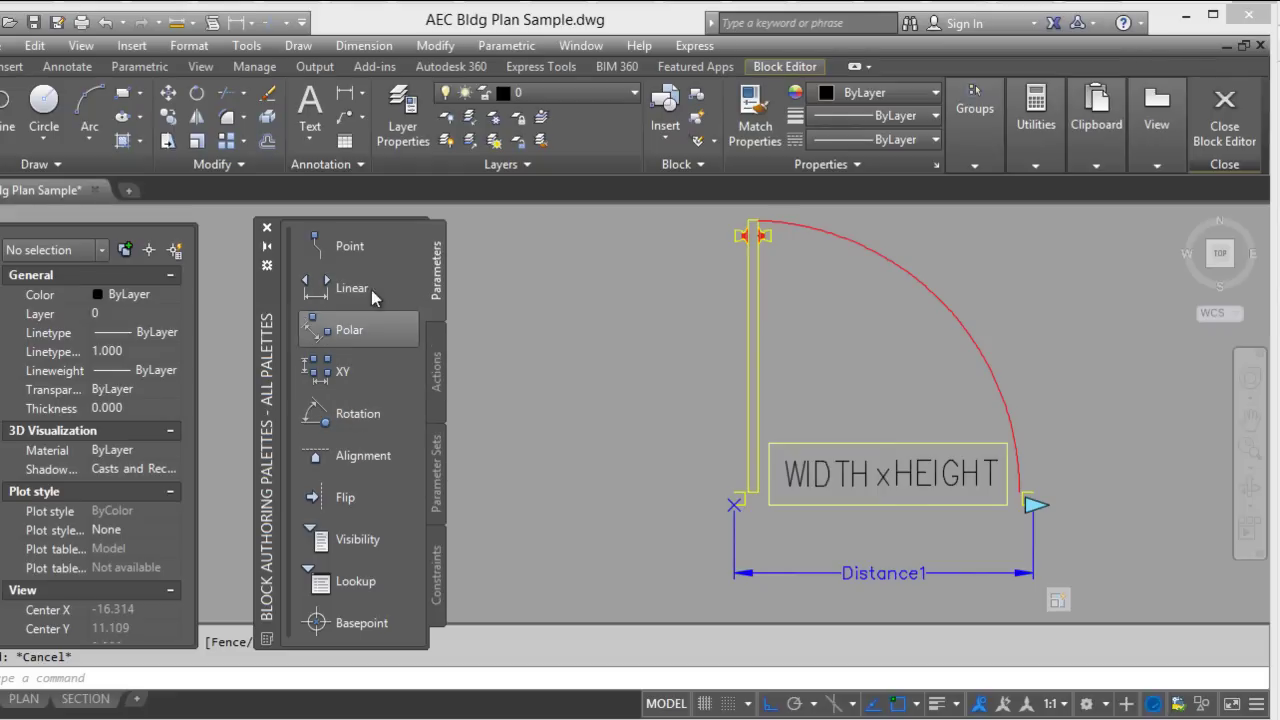
left_click(361, 424)
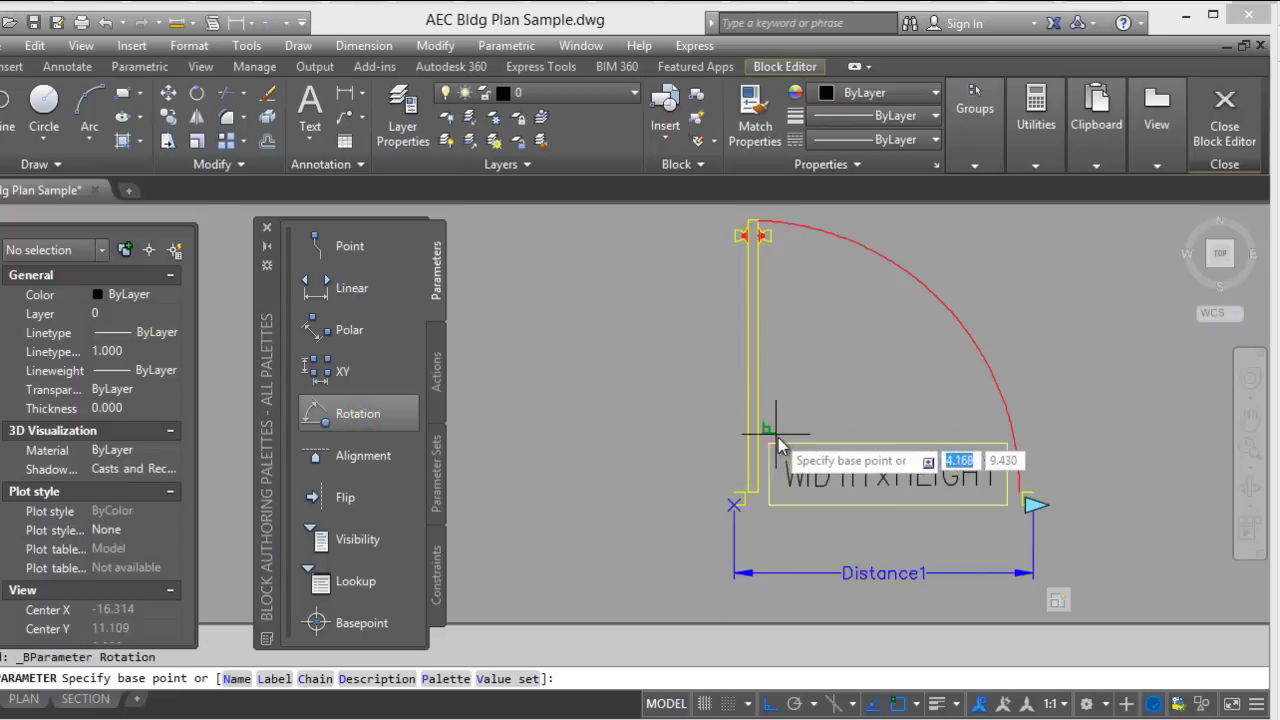
left_click(884, 478)
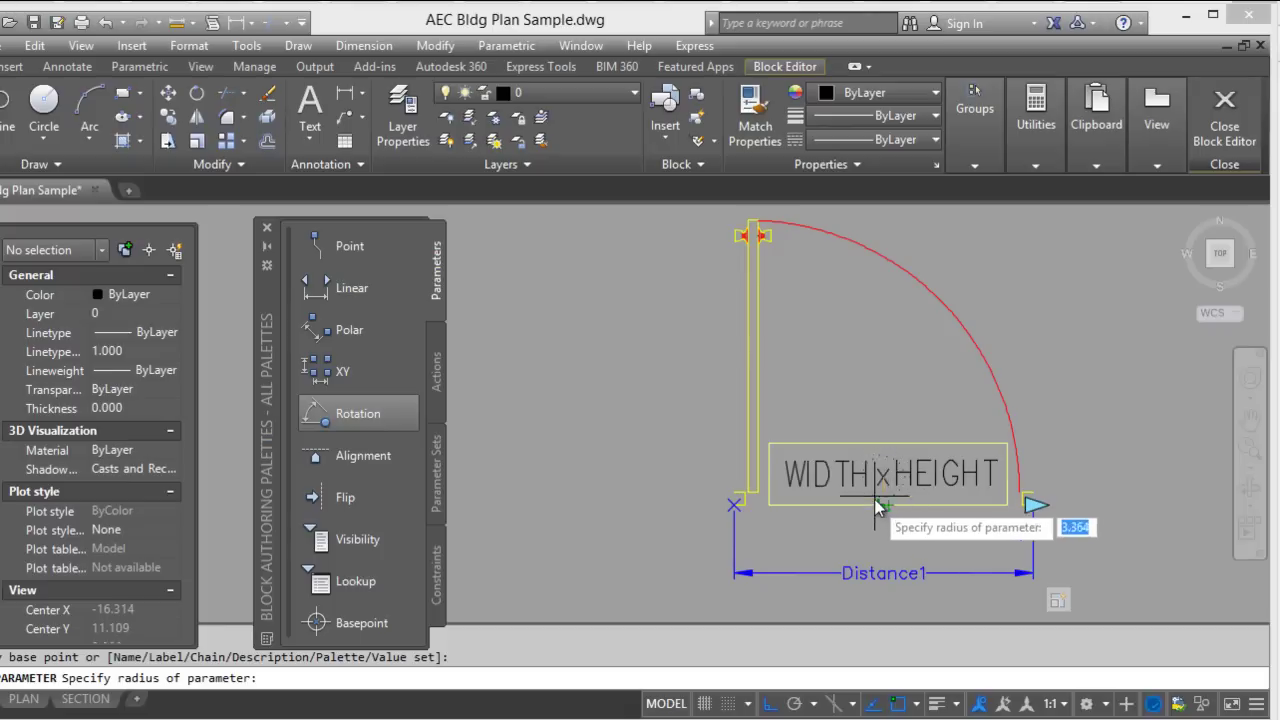
left_click(1011, 472)
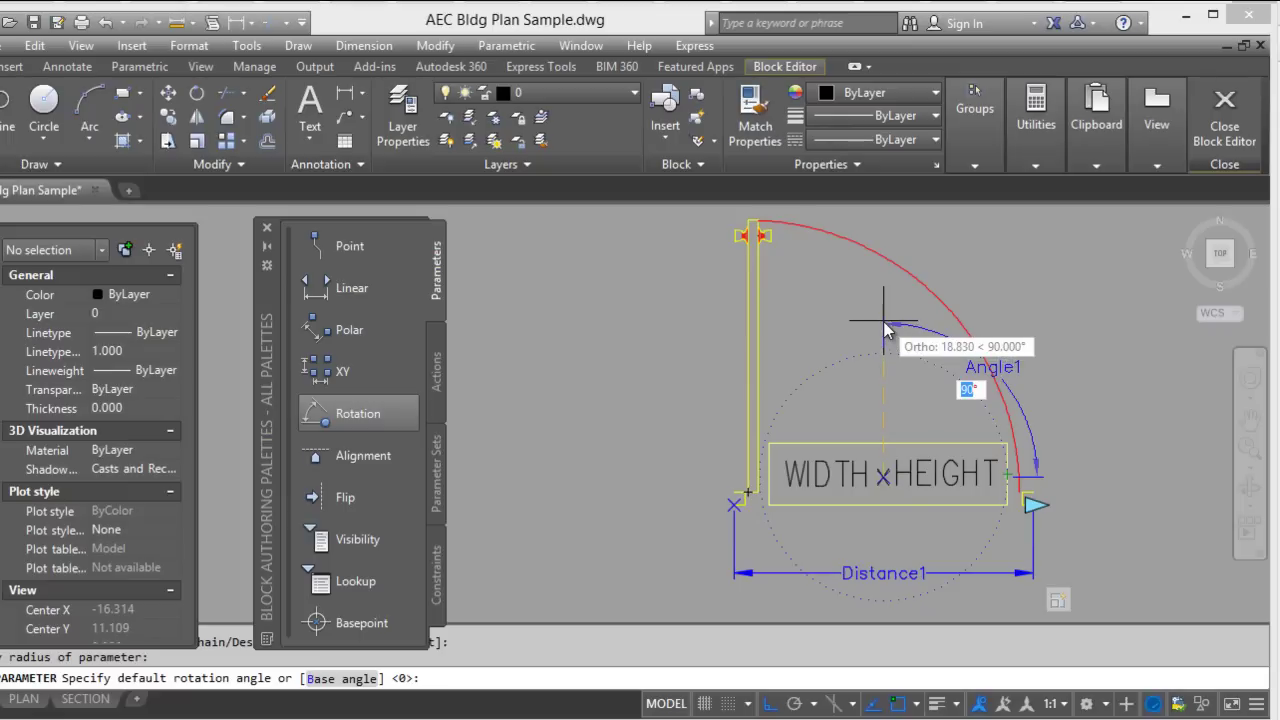
left_click(883, 321)
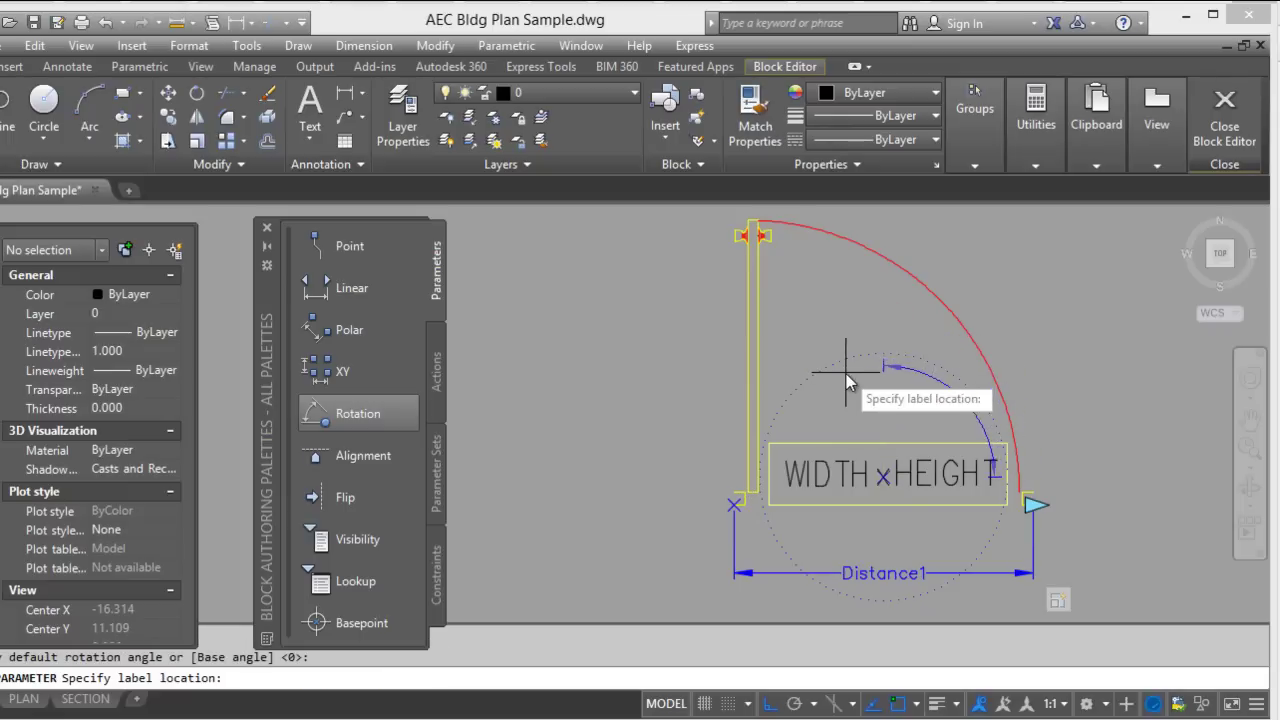
left_click(931, 398)
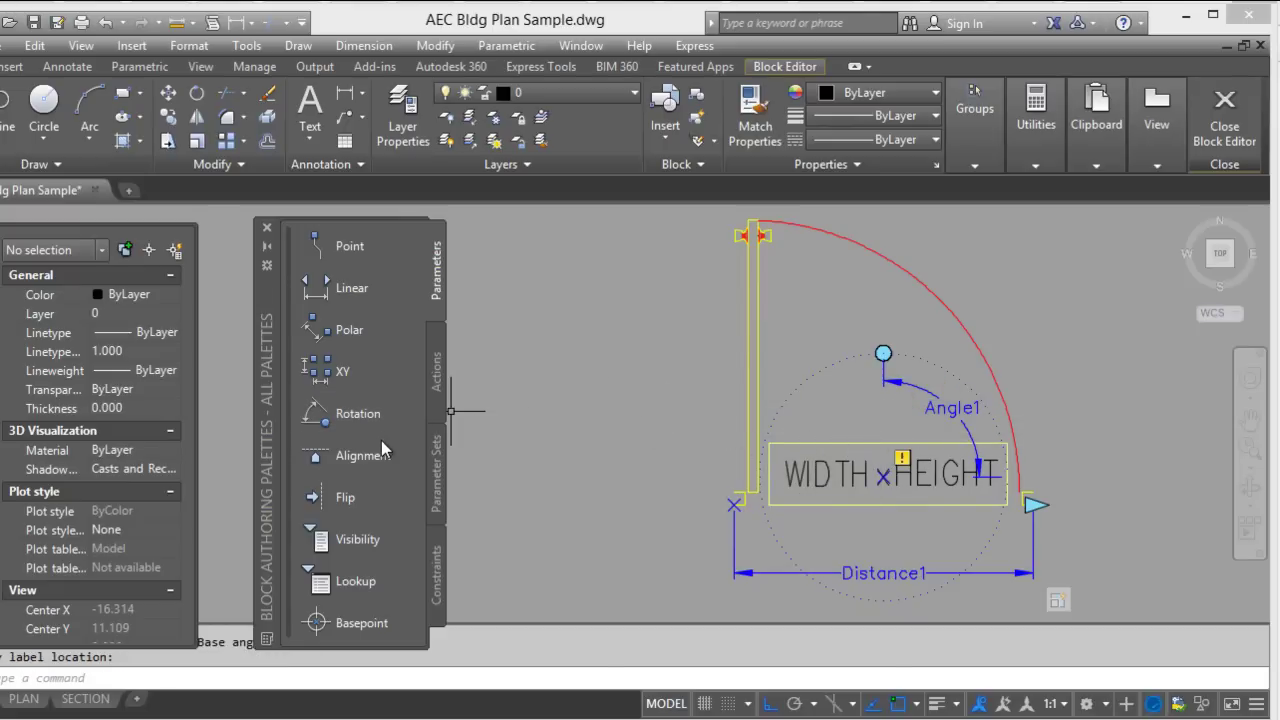
Add a Point parameter at the label's centre, with its parameter label placed above.
left_click(348, 250)
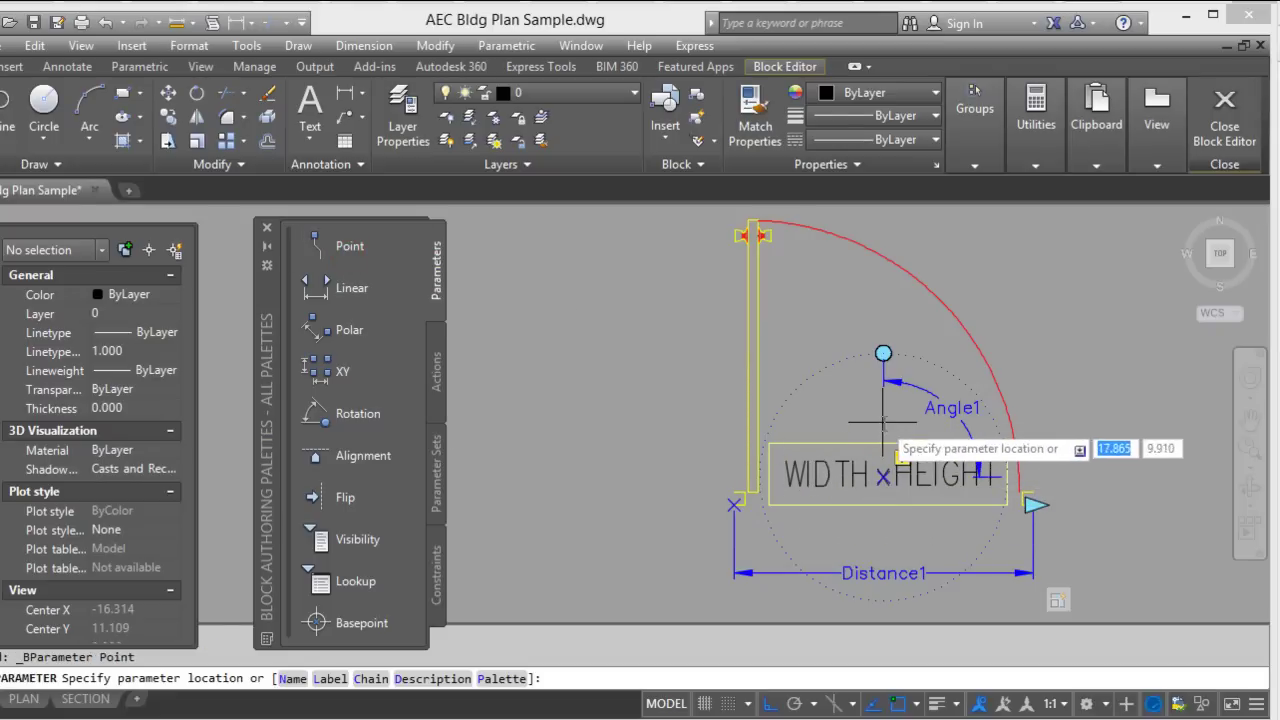
left_click(884, 477)
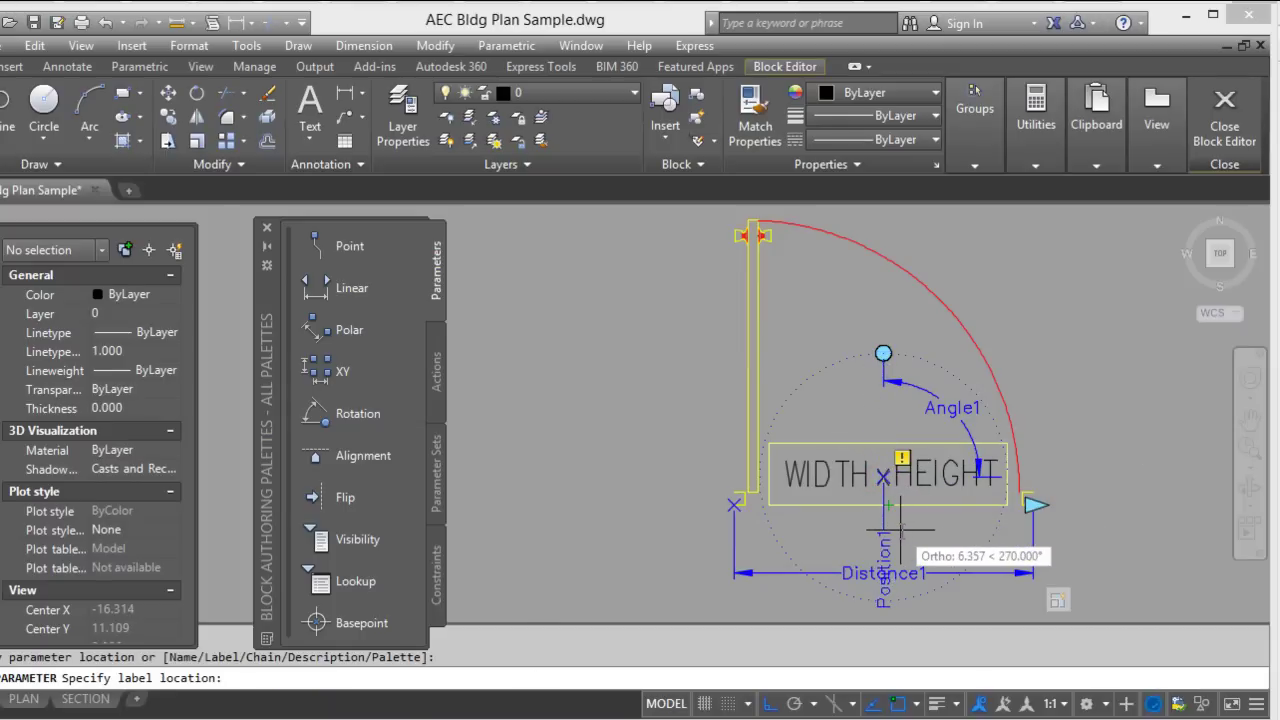
left_click(825, 327)
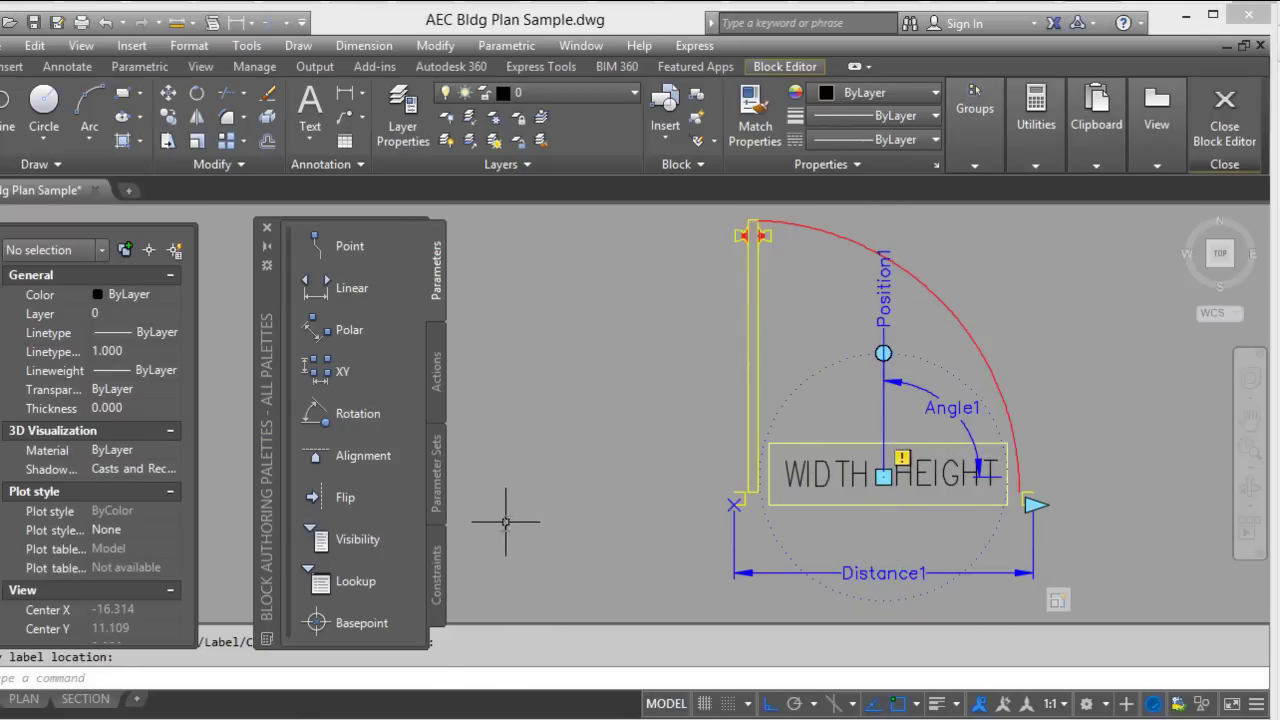
Add a Move action to the Position1 parameter, selecting the label rectangle and all the text inside it.
left_click(436, 370)
left_click(352, 262)
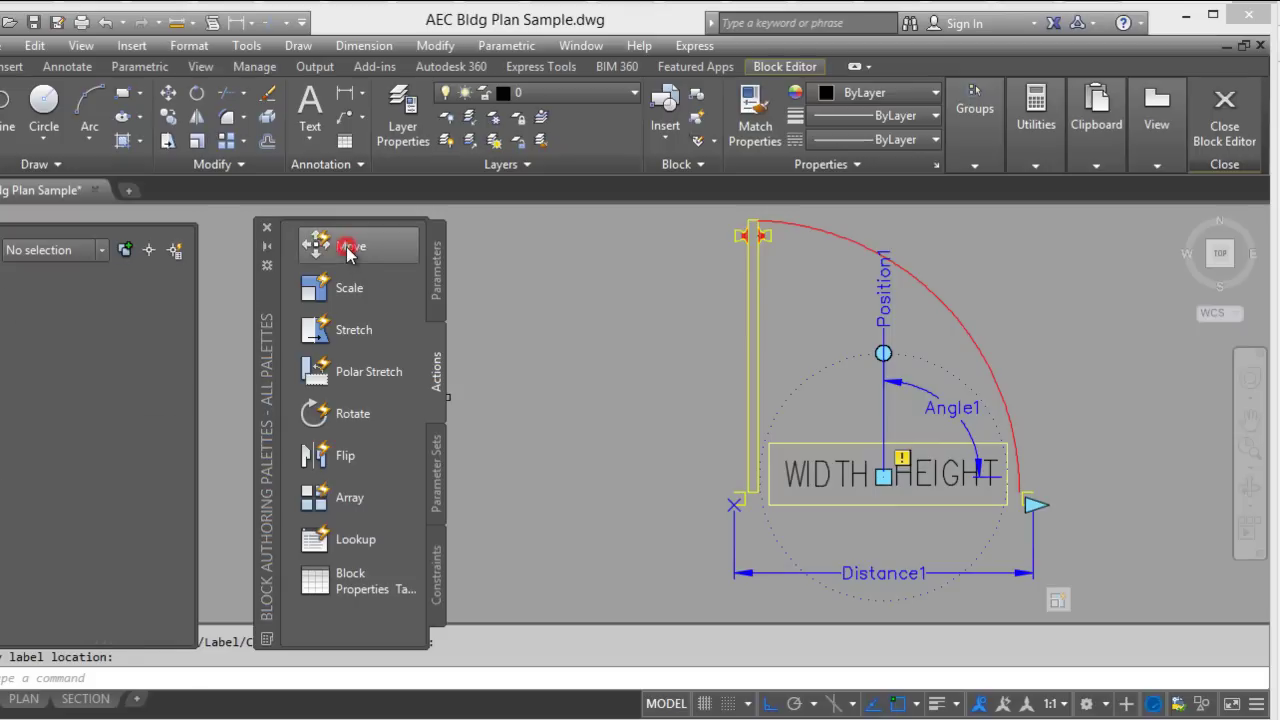
left_click(890, 290)
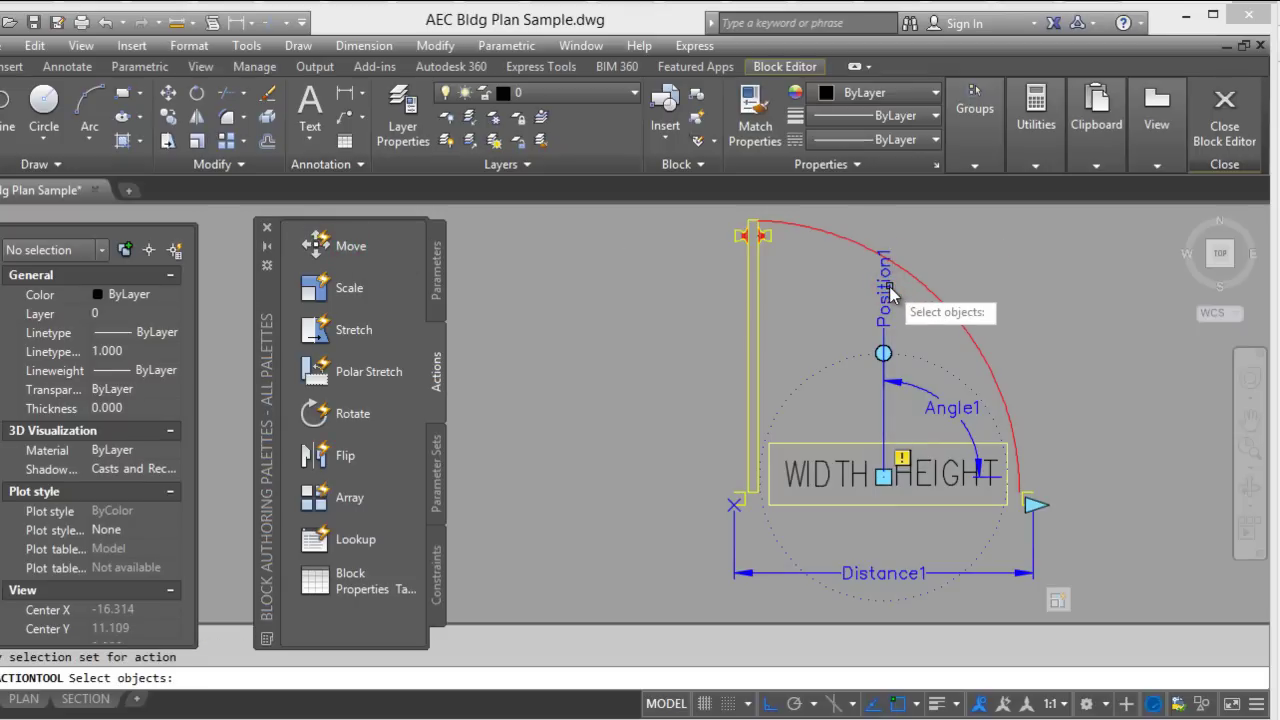
left_click(766, 405)
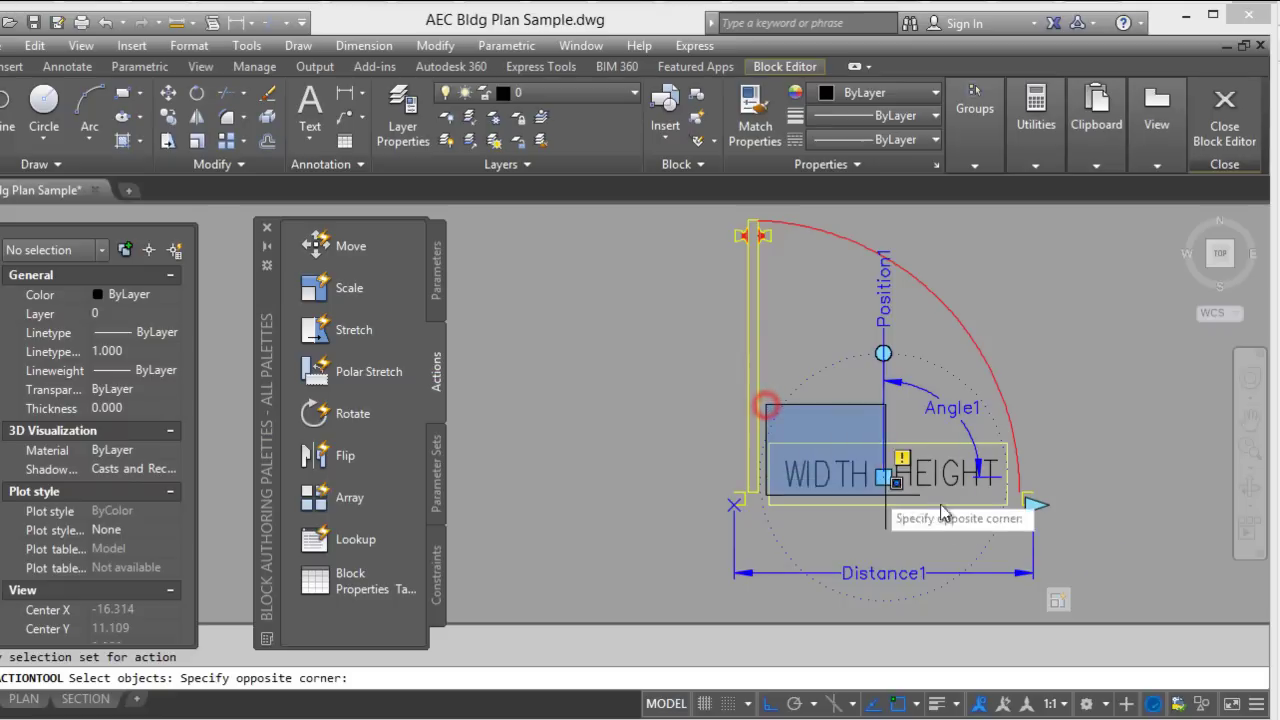
left_click(1018, 532)
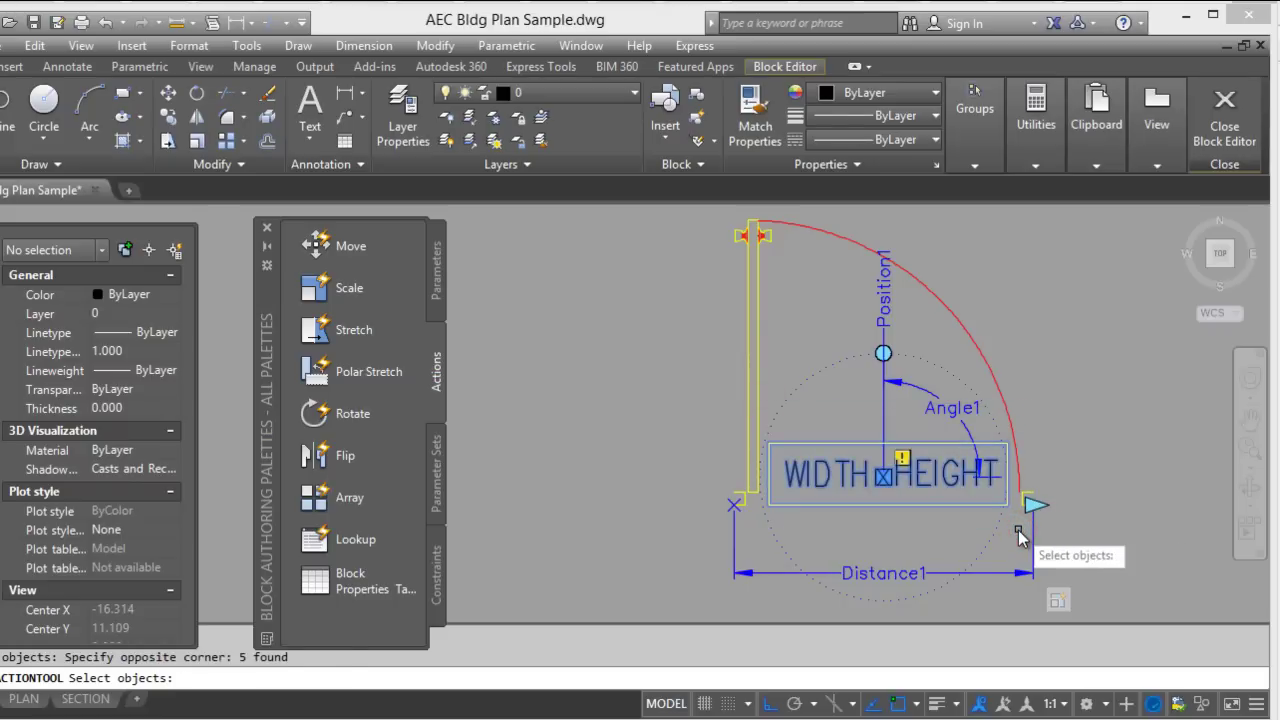
key("Return")
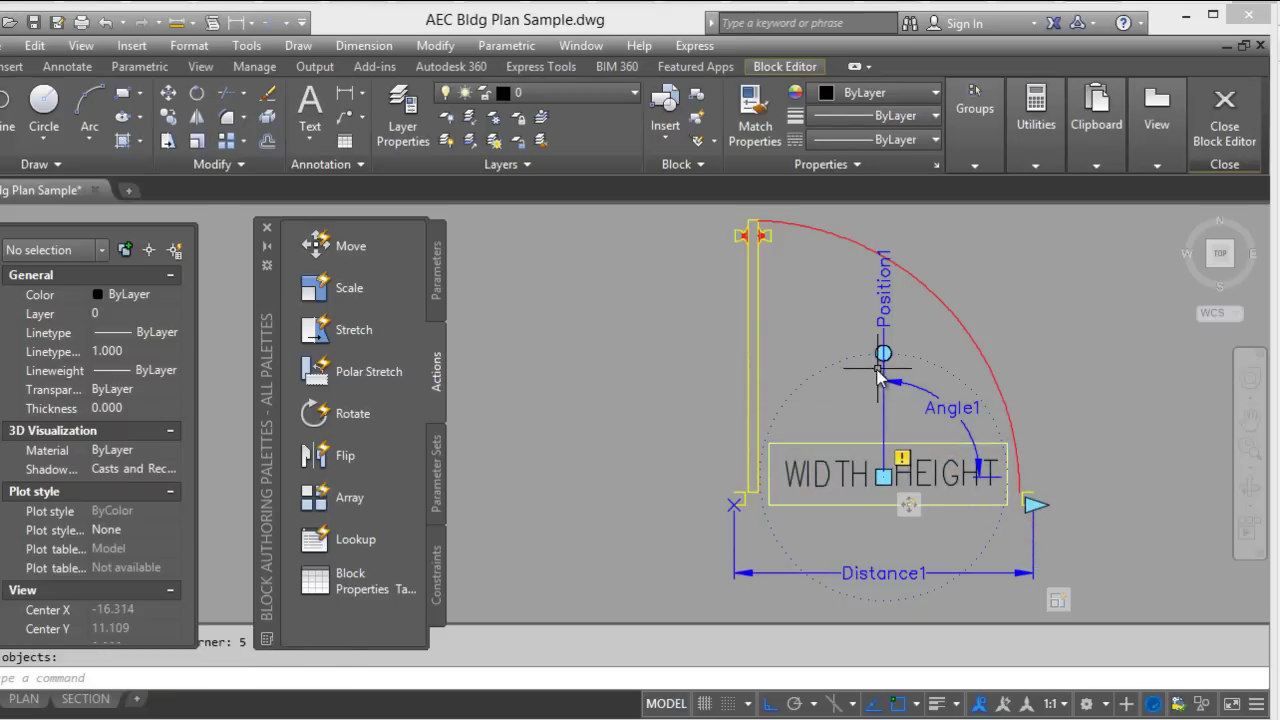
Add a Rotate action to the Angle1 parameter, selecting the label rectangle and its enclosed text.
left_click(362, 413)
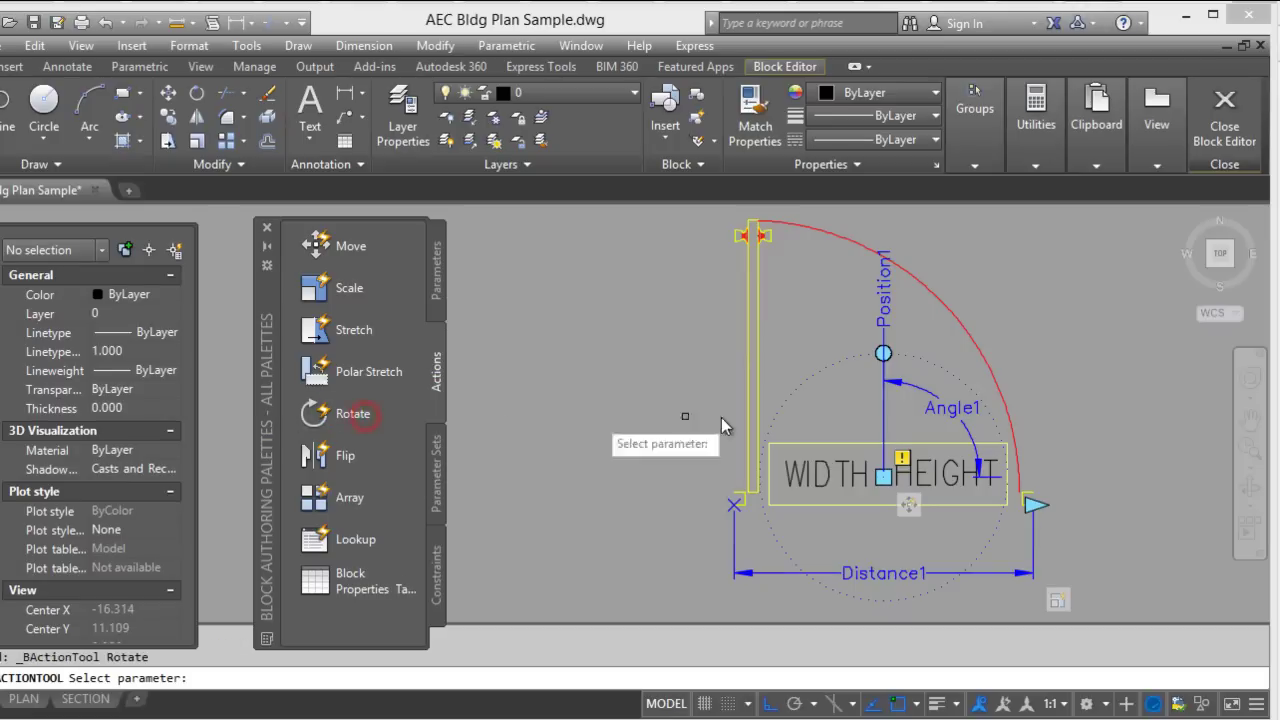
left_click(944, 410)
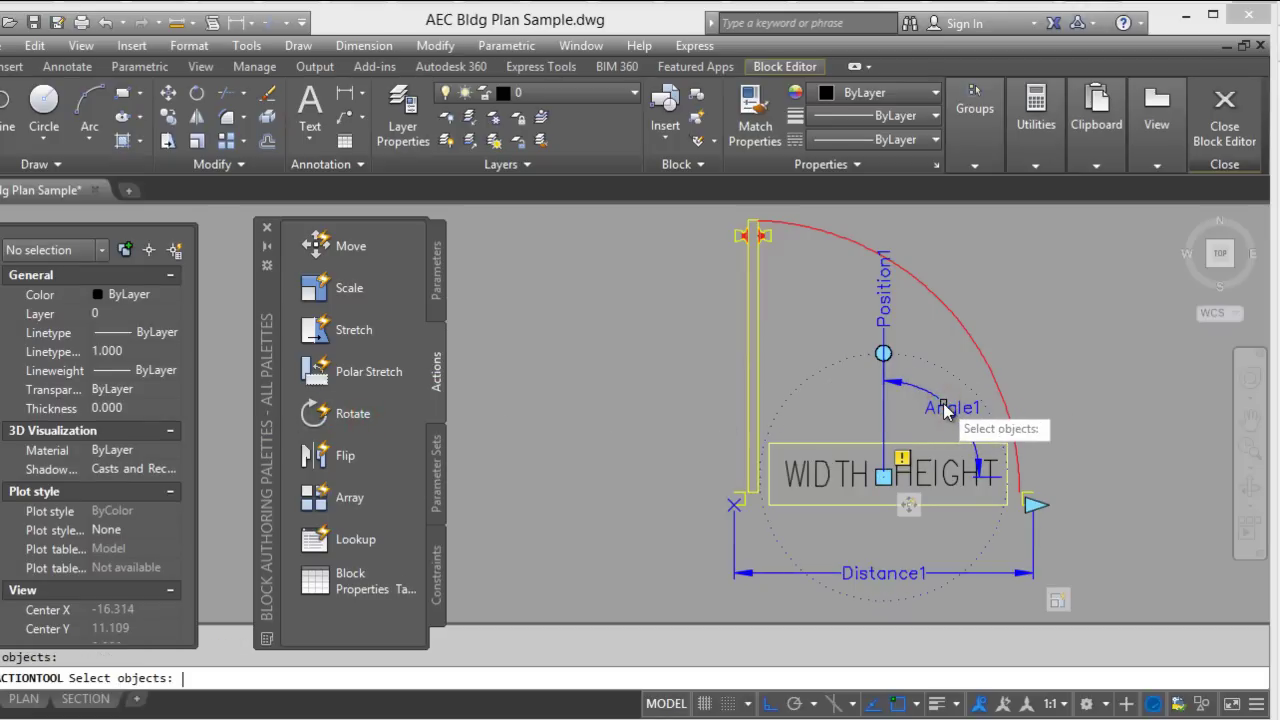
left_click(762, 419)
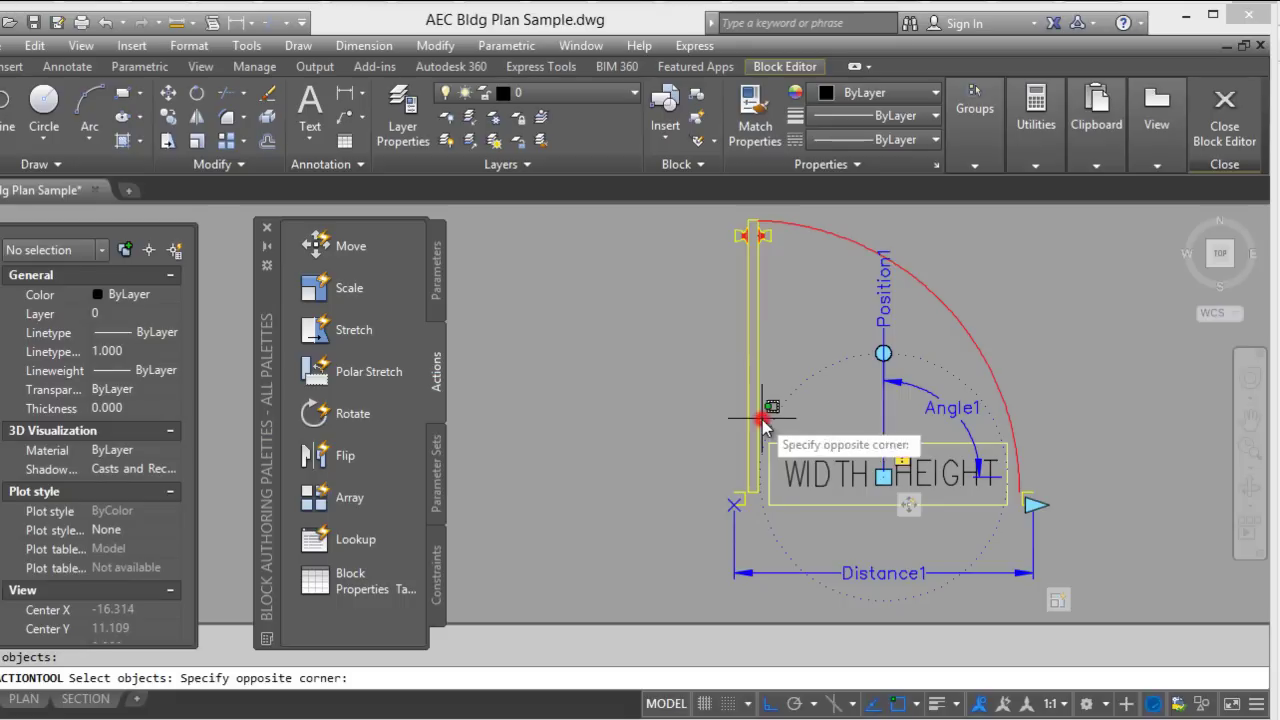
left_click(1016, 531)
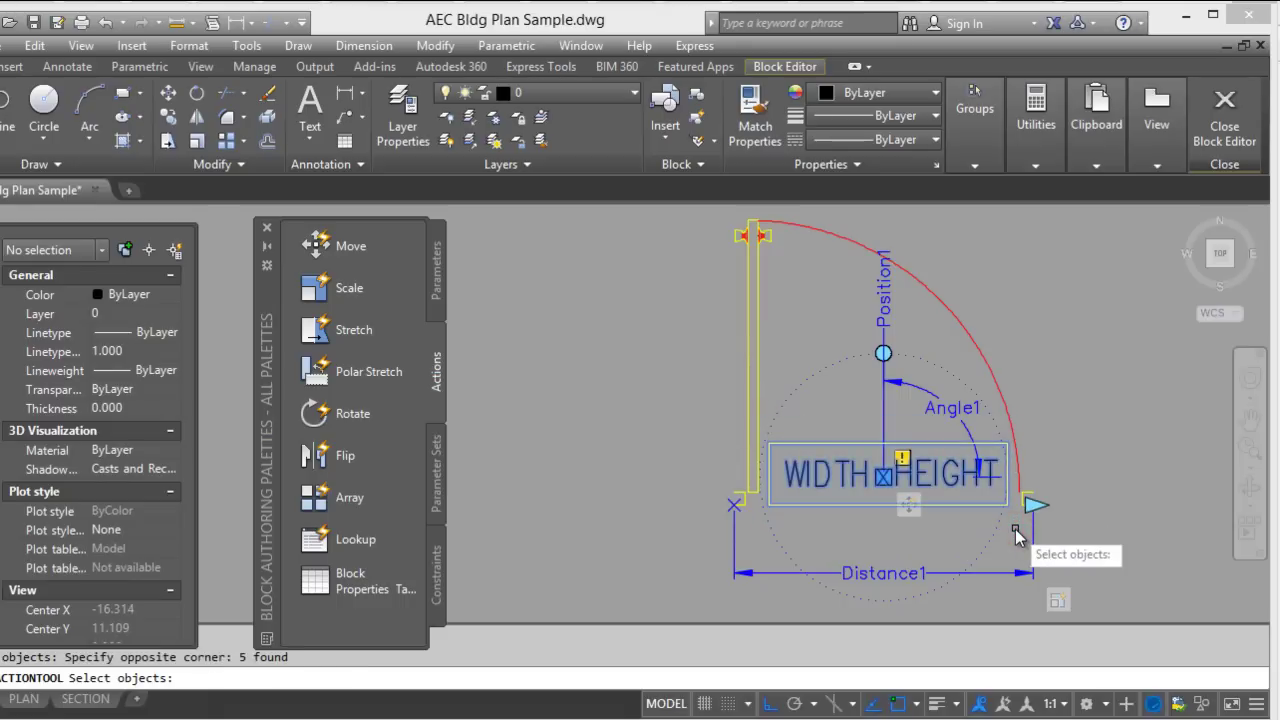
key("Return")
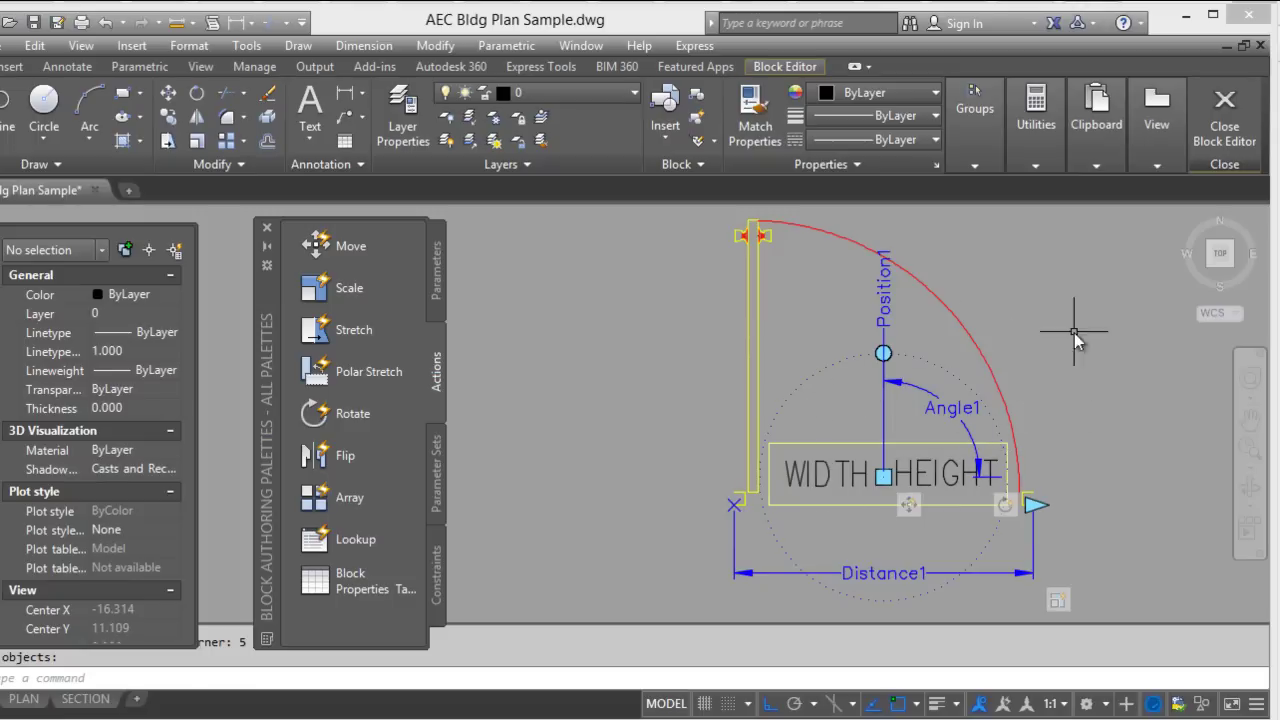
Close the block editor and save the parameter changes to the door block.
left_click(1226, 110)
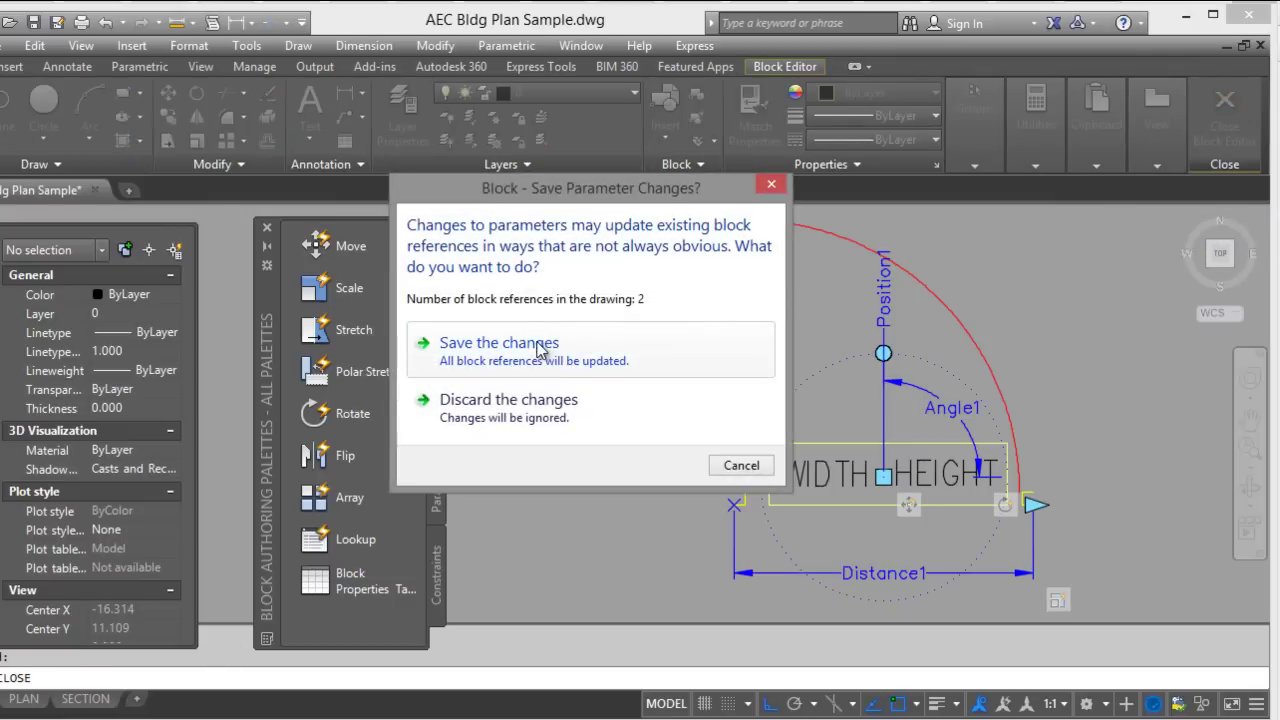
left_click(535, 350)
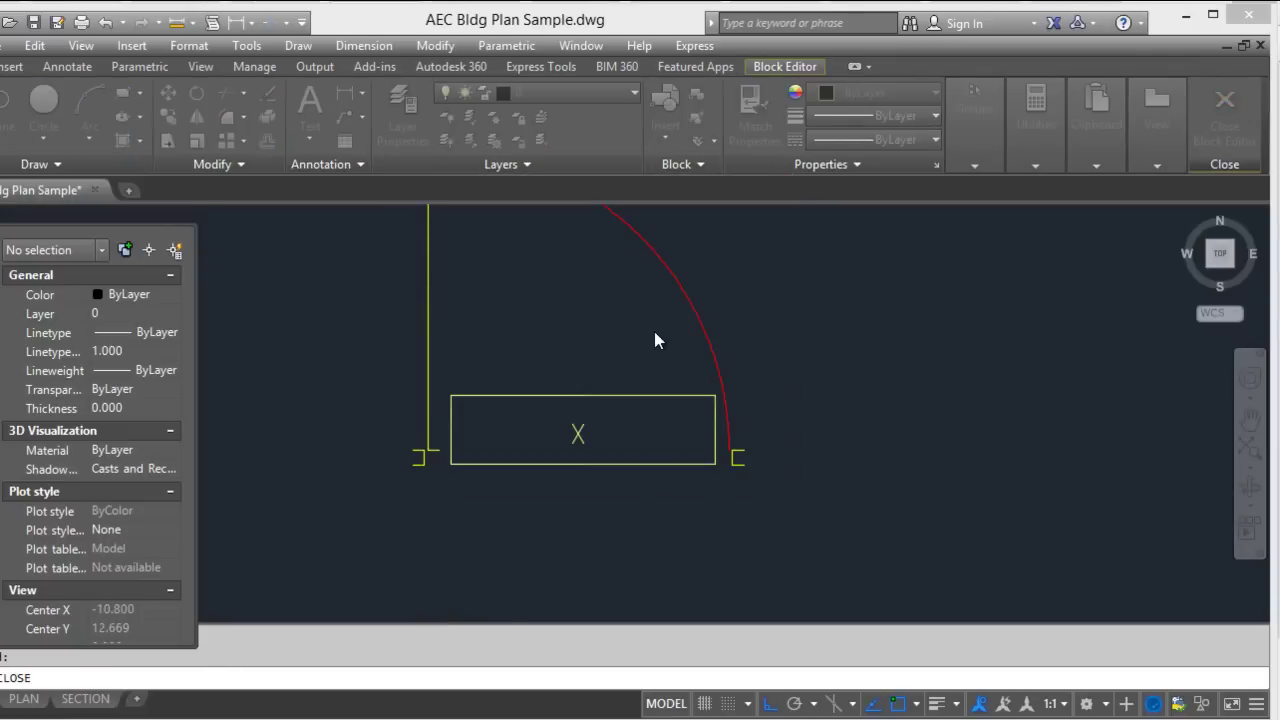
Insert the Dynamic_door block at the wall corner beside the kitchen, on the near side of the opening.
scroll(503, 405, "down", 3)
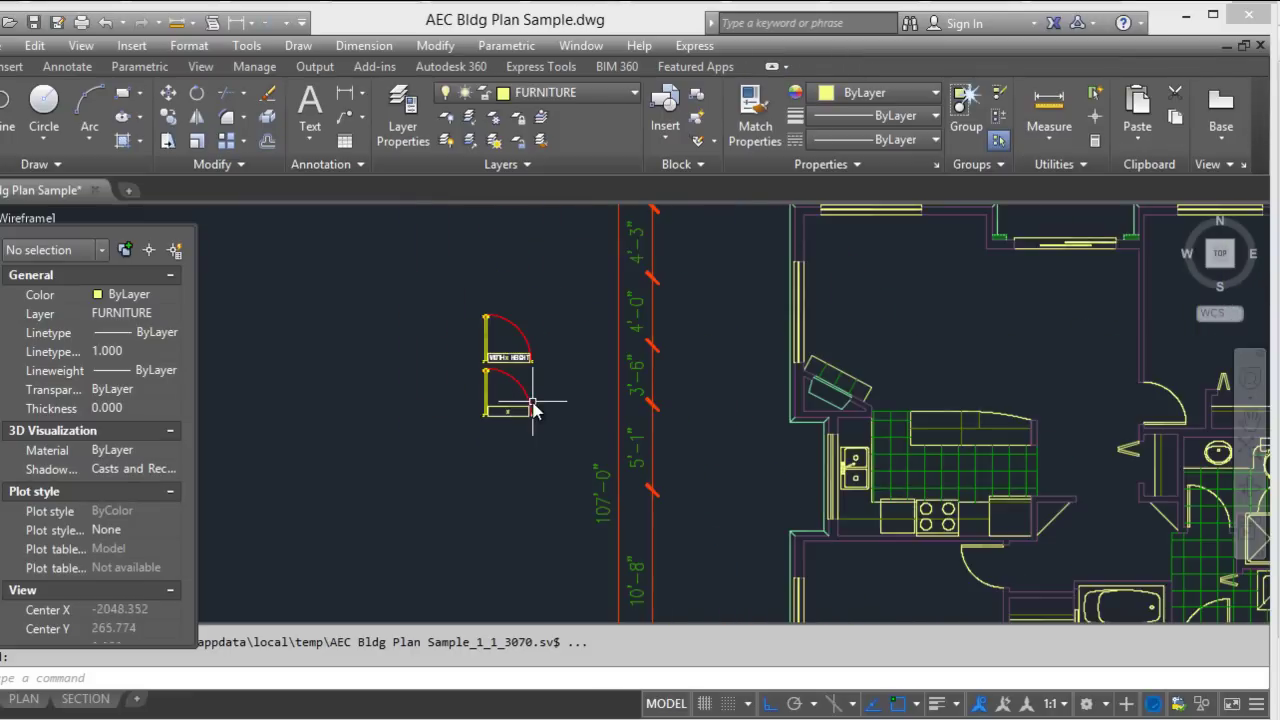
middle_click_drag(449, 414, 357, 457)
scroll(820, 512, "up", 4)
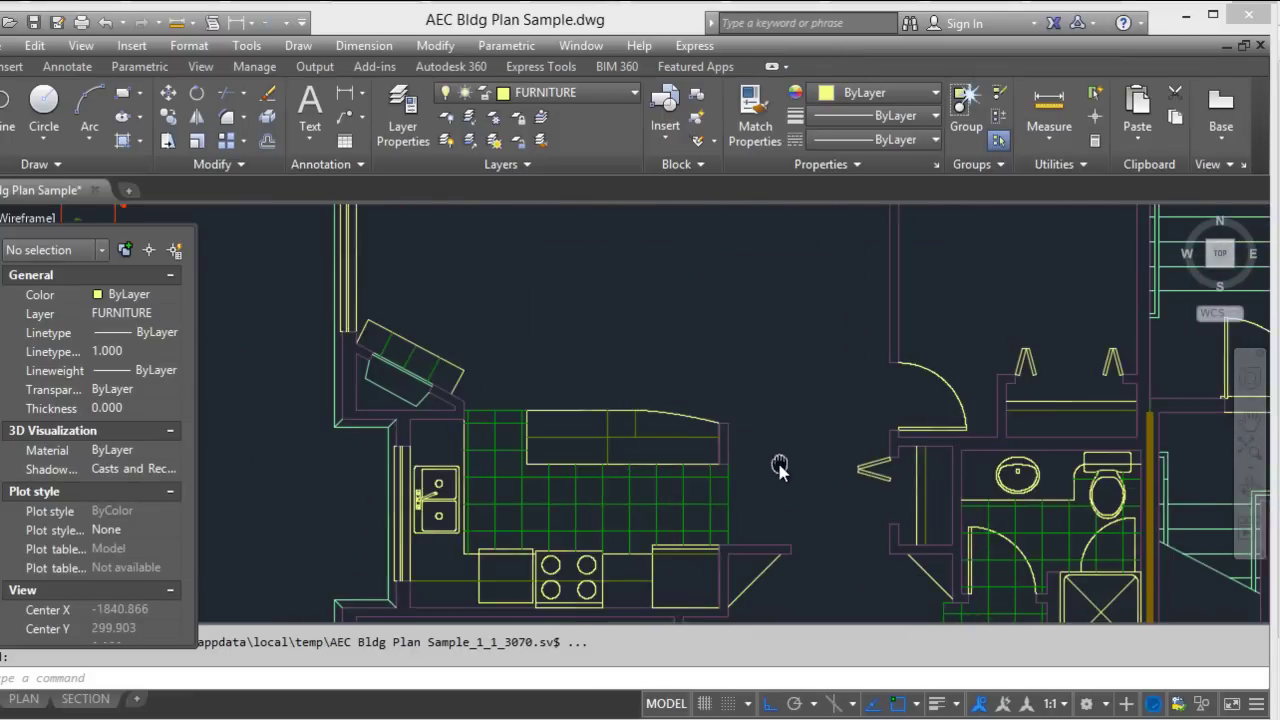
scroll(629, 414, "down", 5)
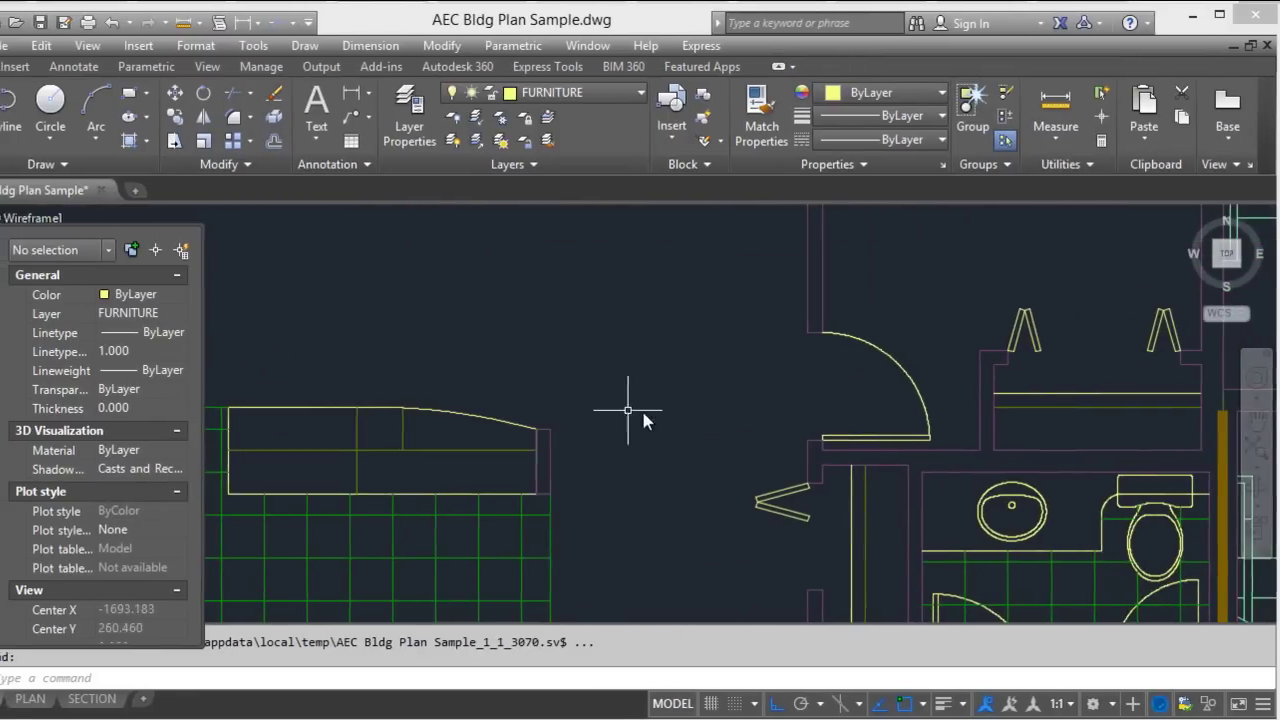
middle_click_drag(681, 312, 686, 394)
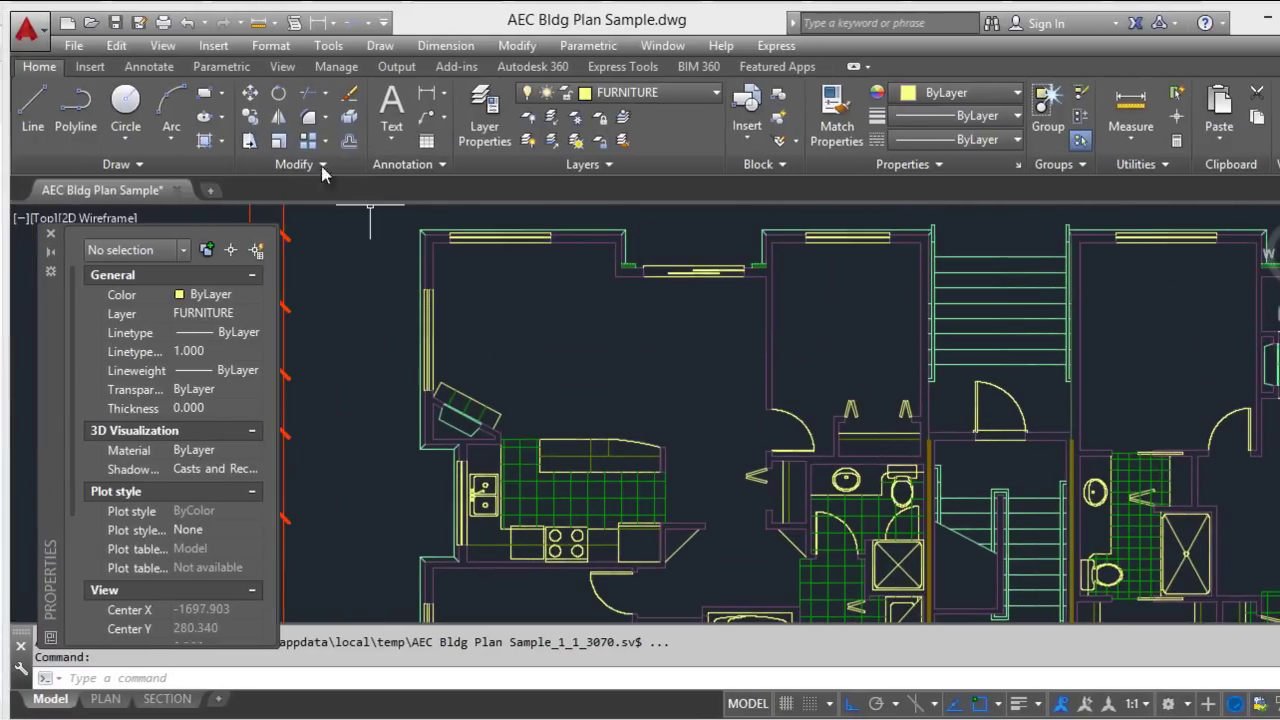
left_click(100, 67)
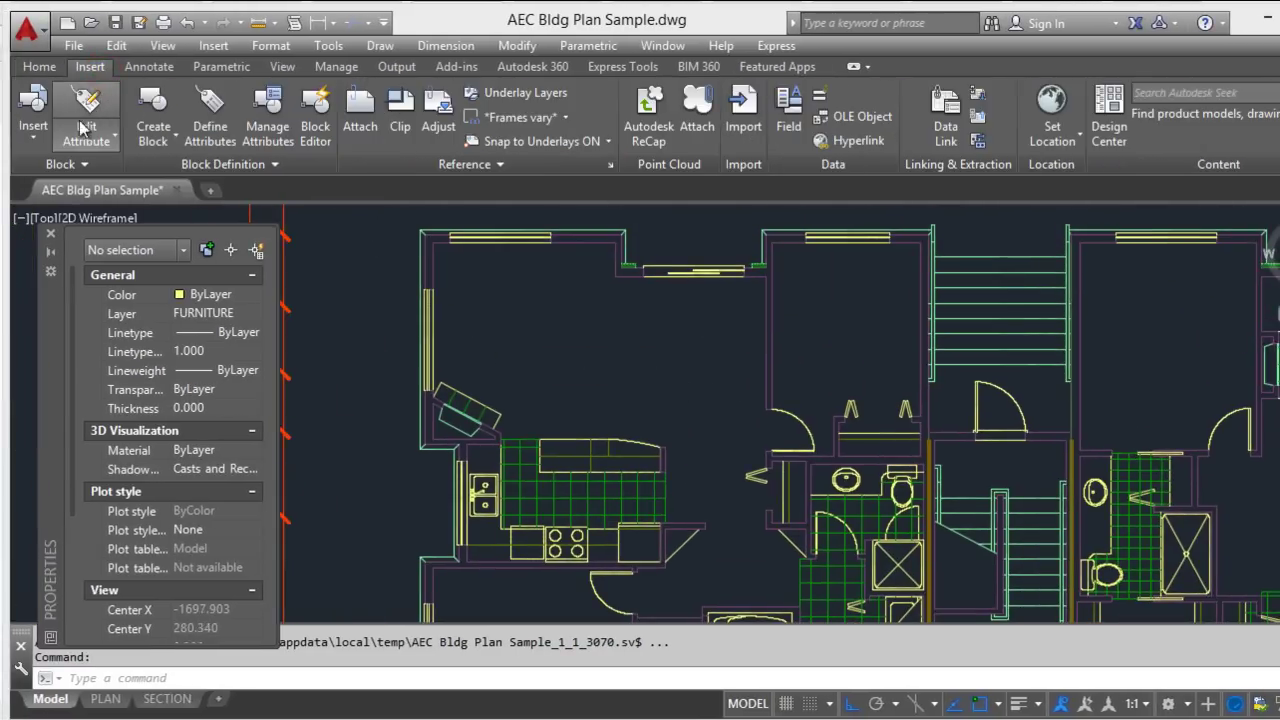
left_click(36, 118)
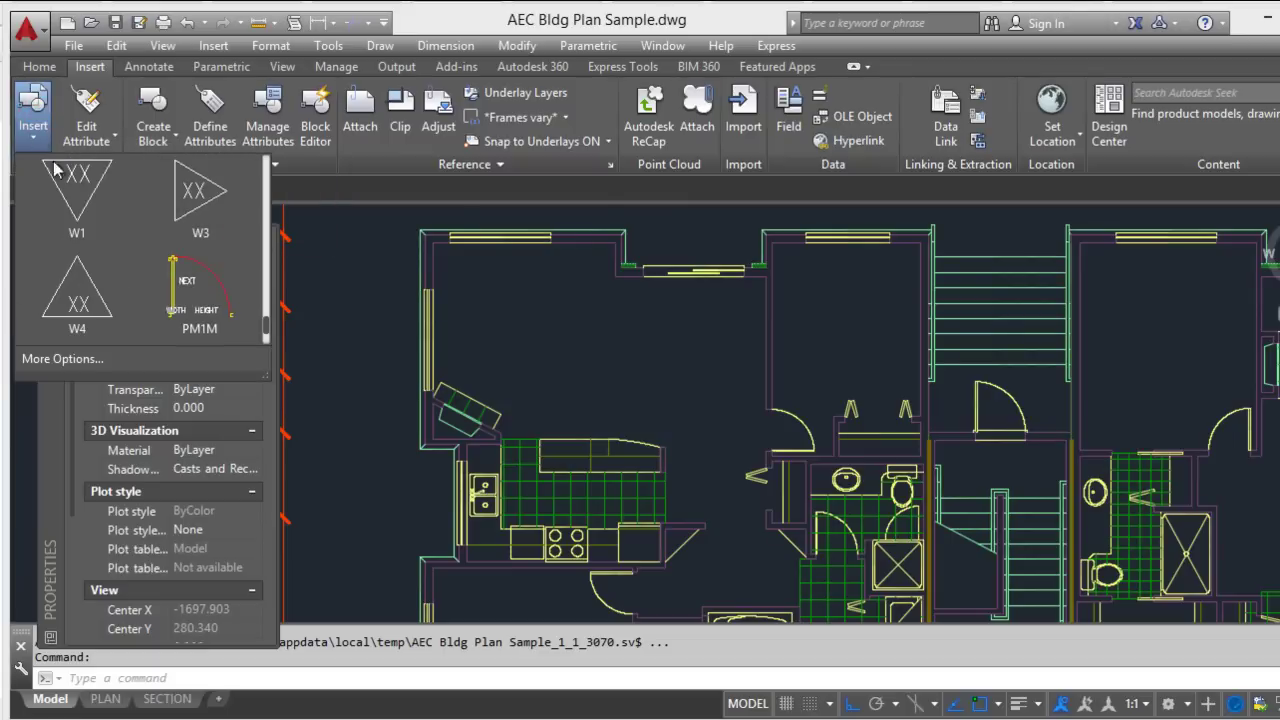
scroll(243, 350, "down", 1)
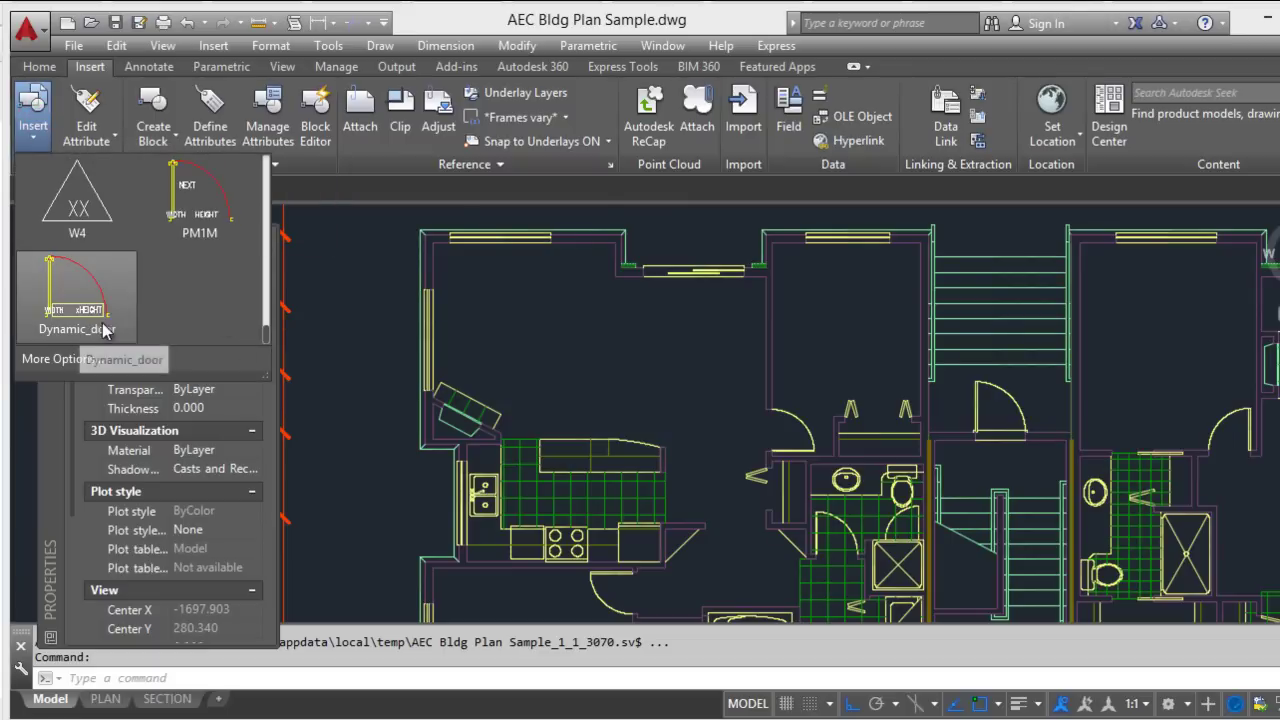
left_click(80, 300)
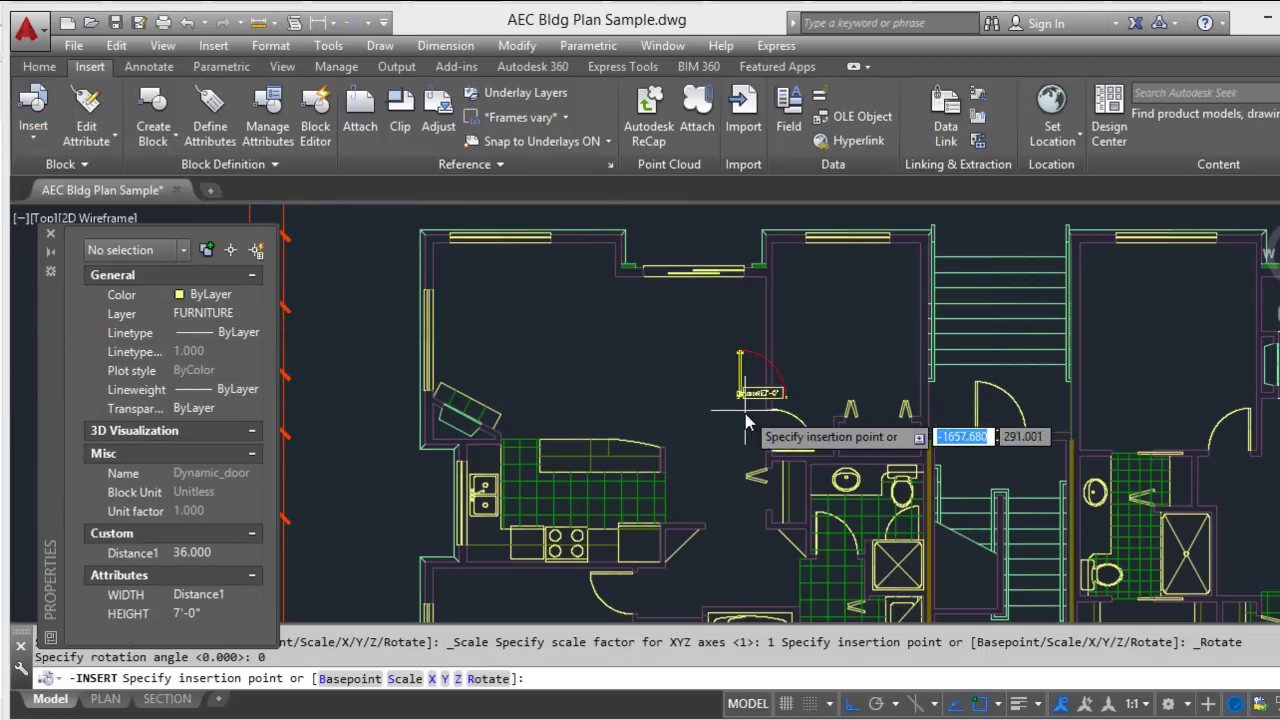
scroll(695, 528, "up", 4)
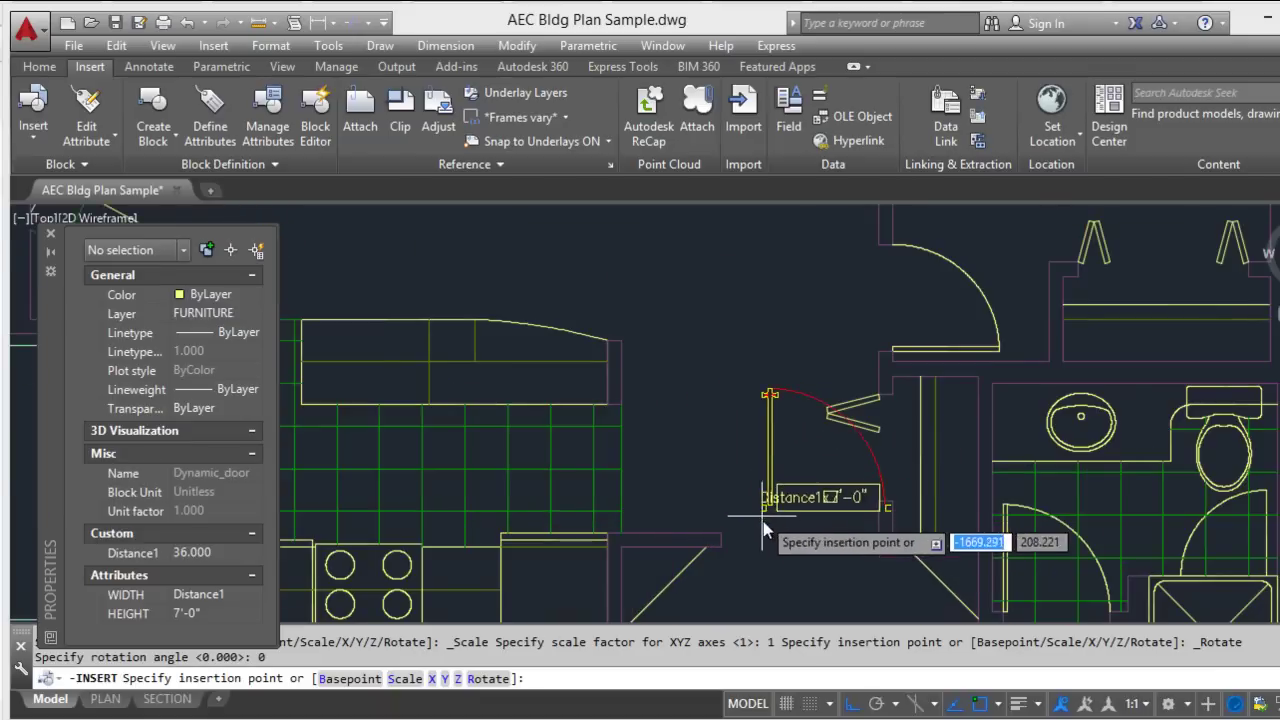
scroll(725, 546, "up", 4)
left_click(717, 548)
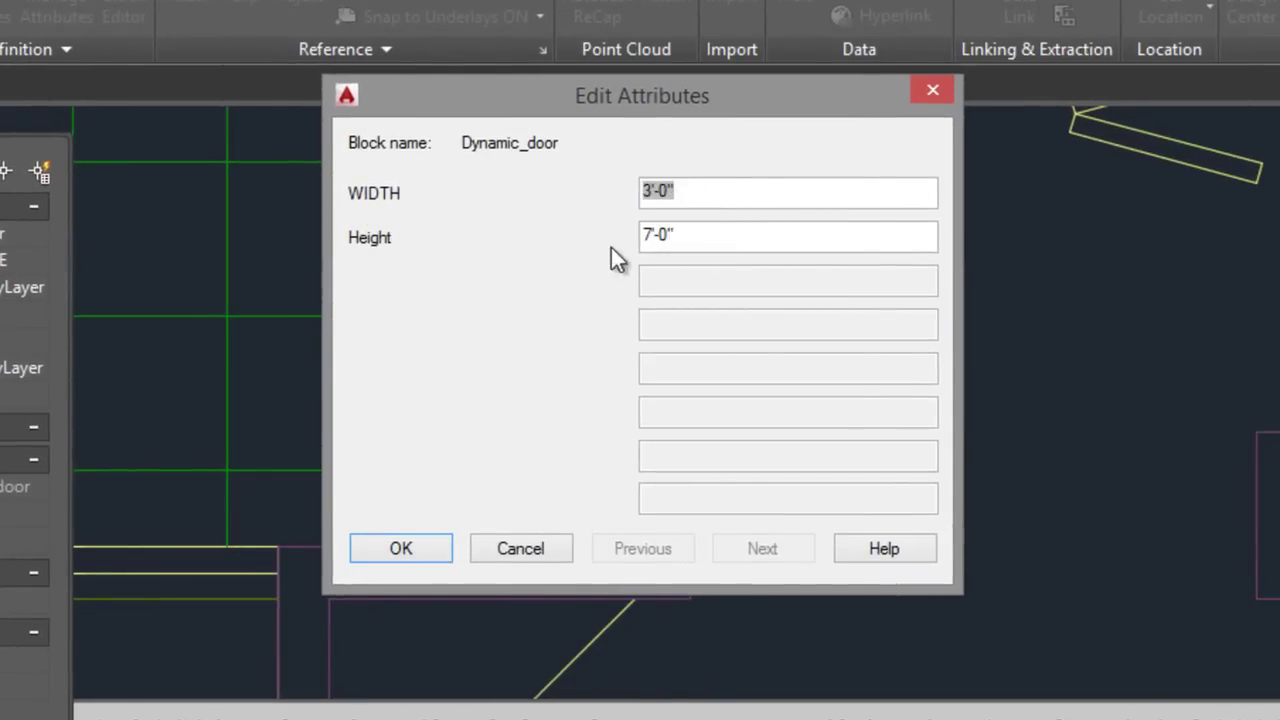
Set the inserted door's Height attribute to 7'-2" and accept the attribute values.
double_click(659, 235)
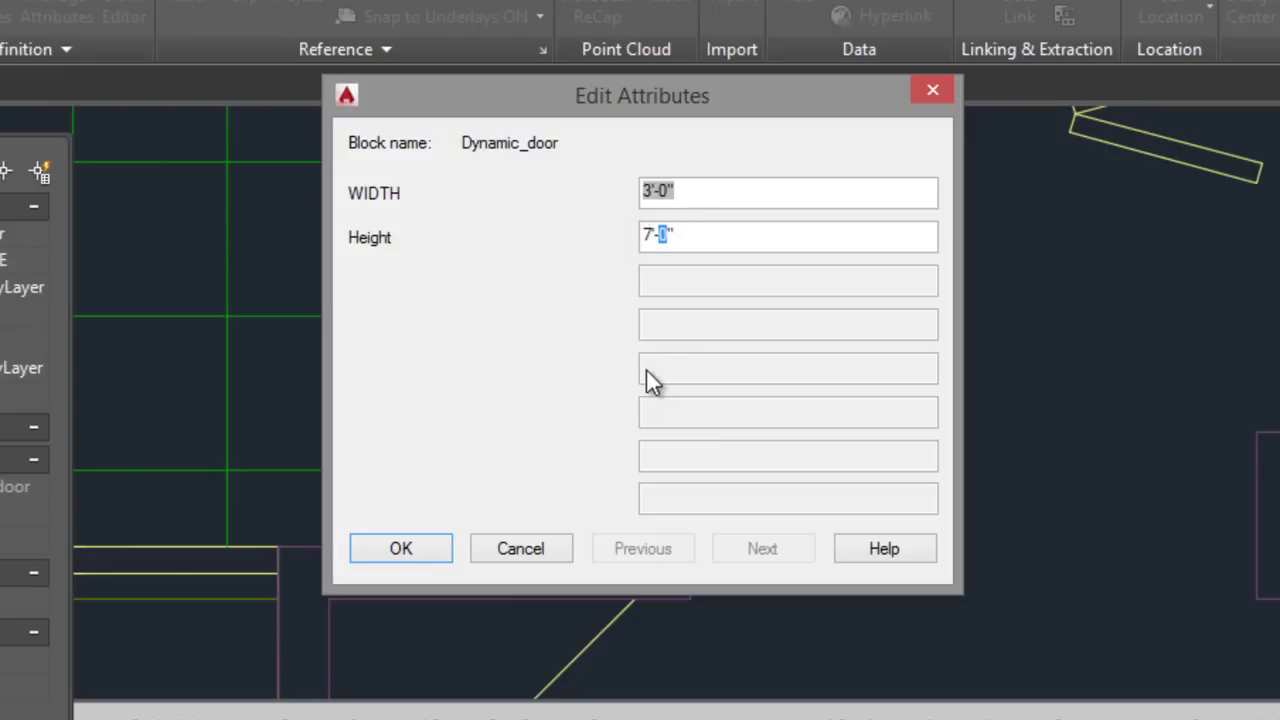
type("2")
left_click(401, 549)
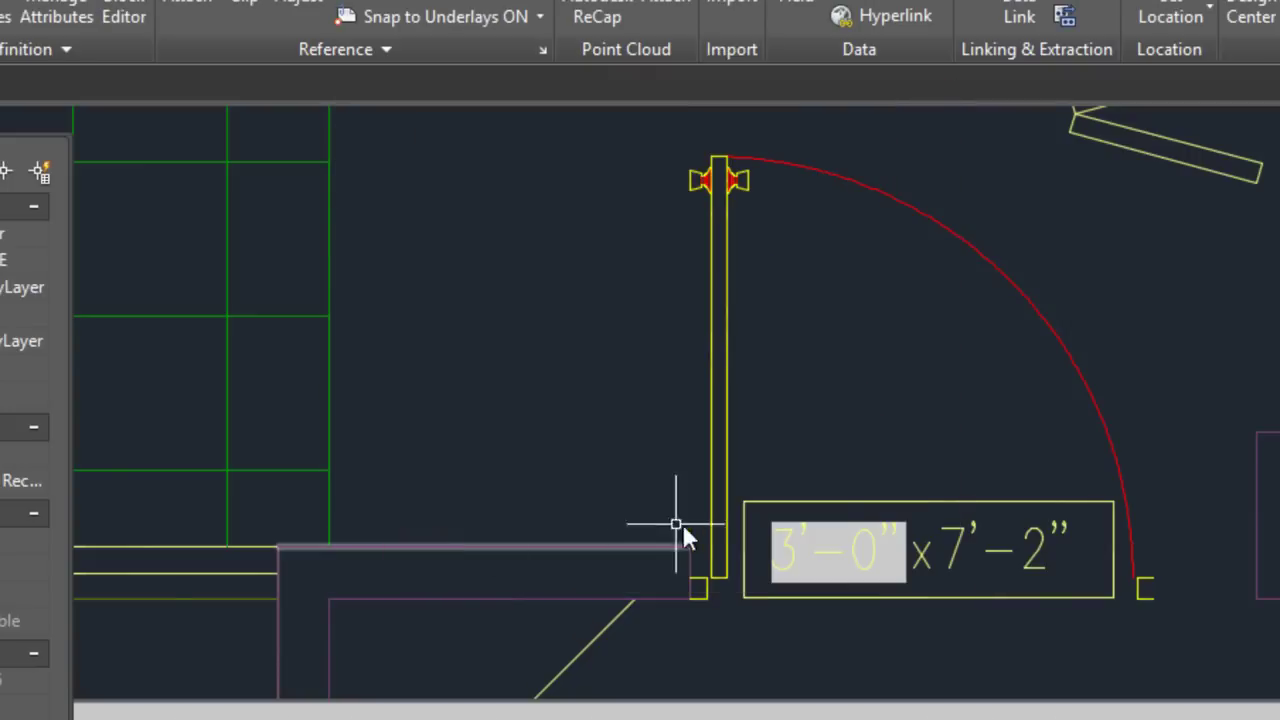
Stretch the inserted door with its width grip so it reaches the wall corner across the opening.
scroll(935, 518, "up", 2)
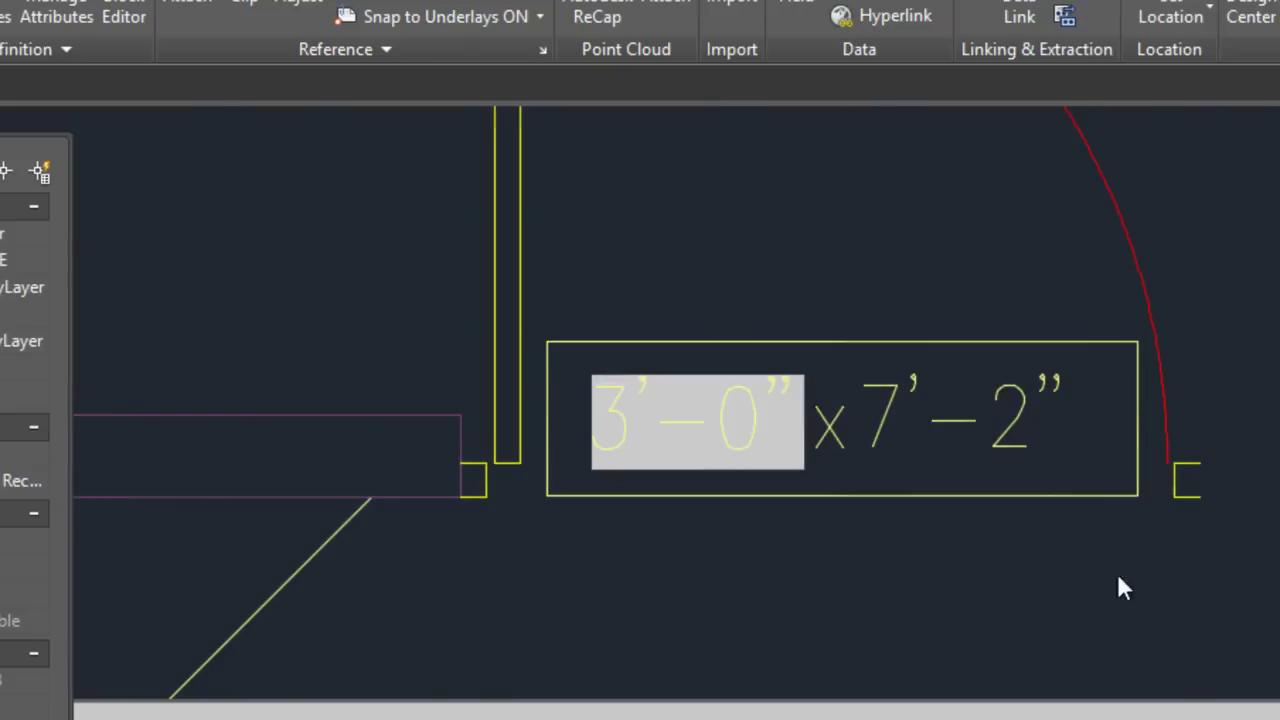
scroll(1046, 602, "down", 2)
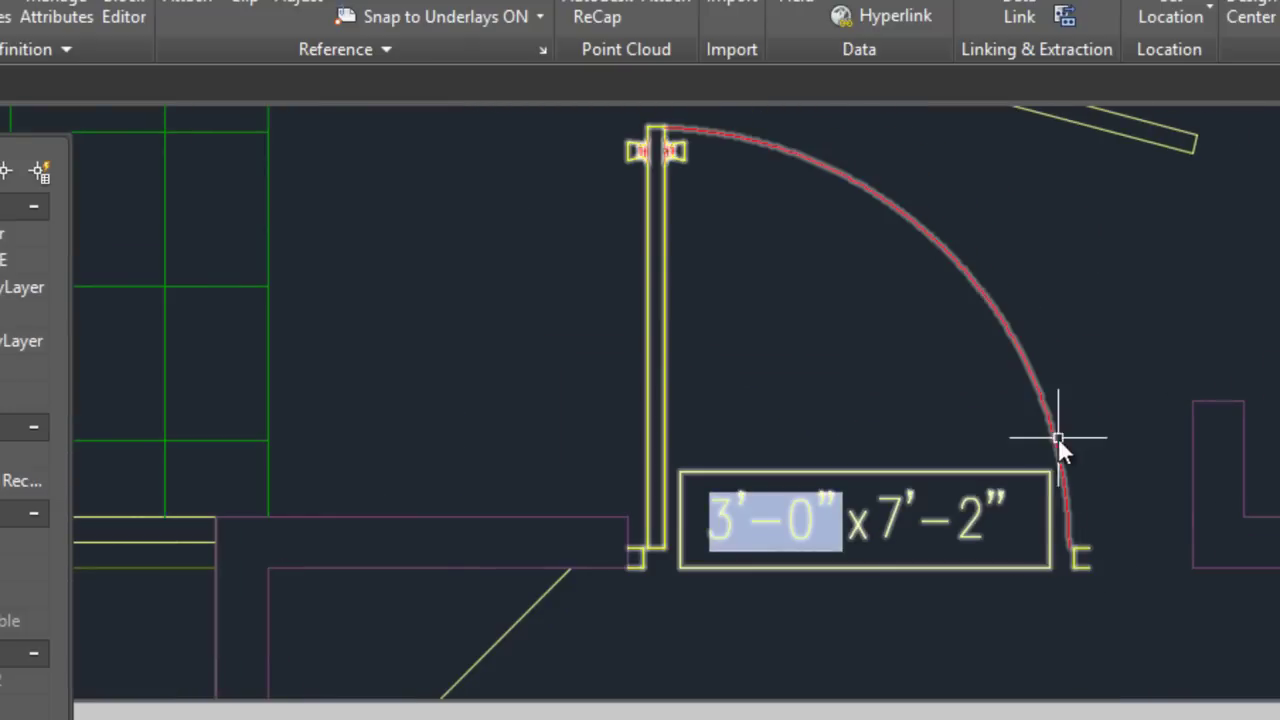
left_click(658, 377)
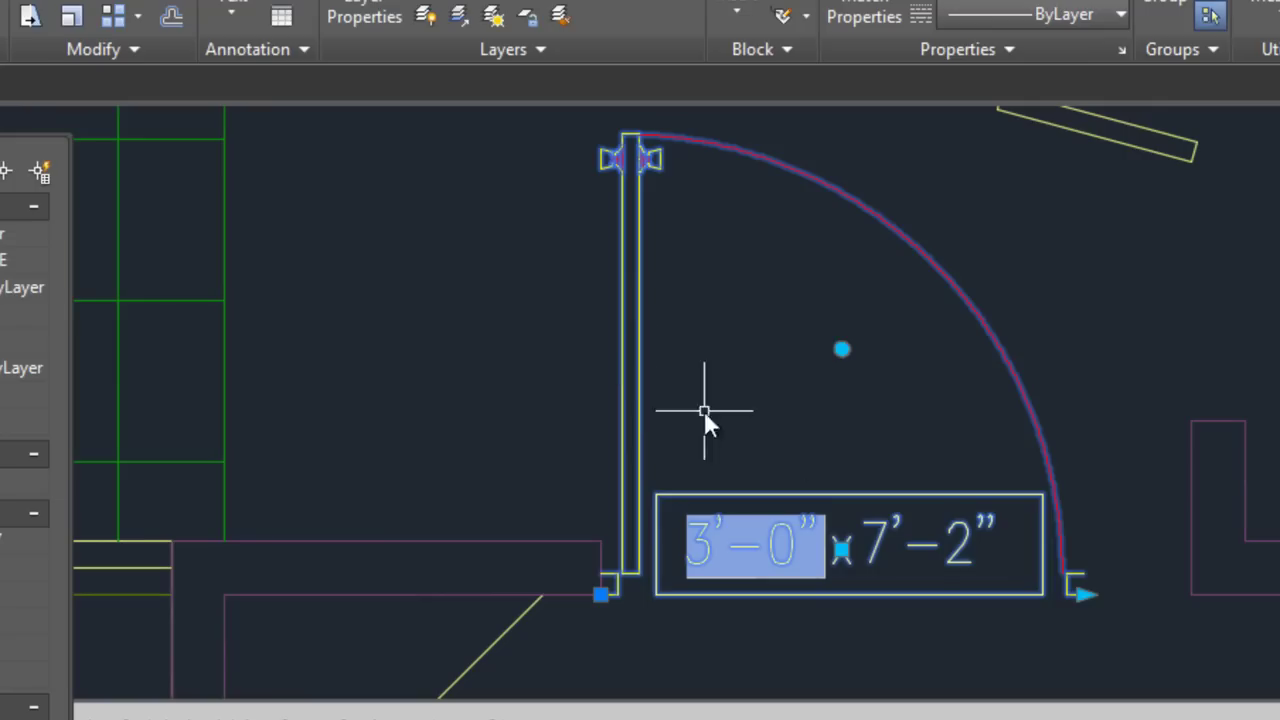
left_click(1084, 595)
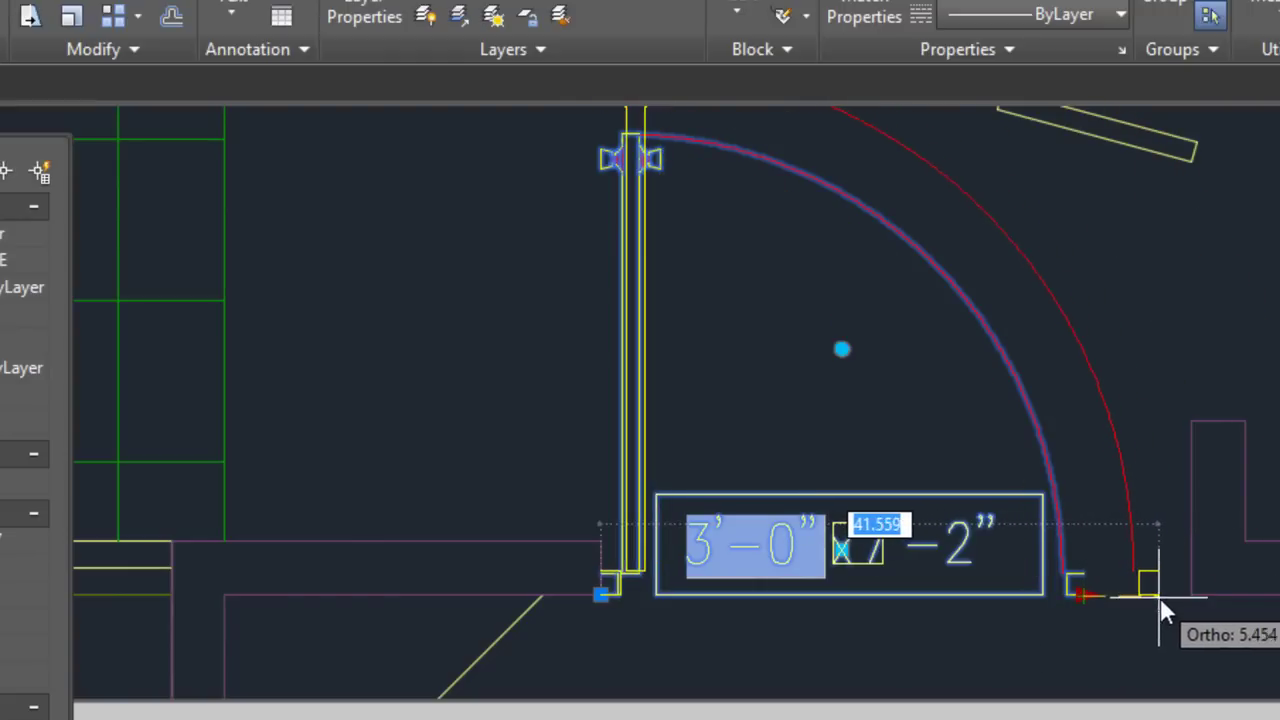
left_click(1079, 604)
left_click(1084, 600)
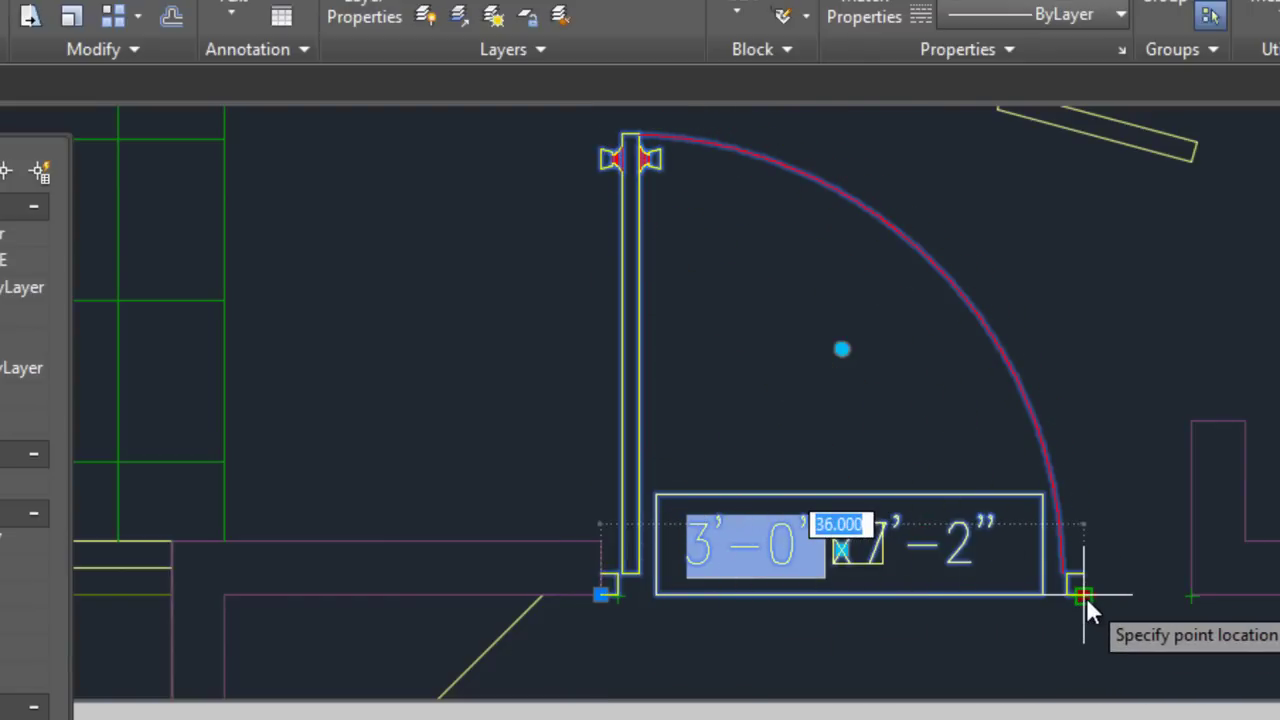
left_click(1194, 599)
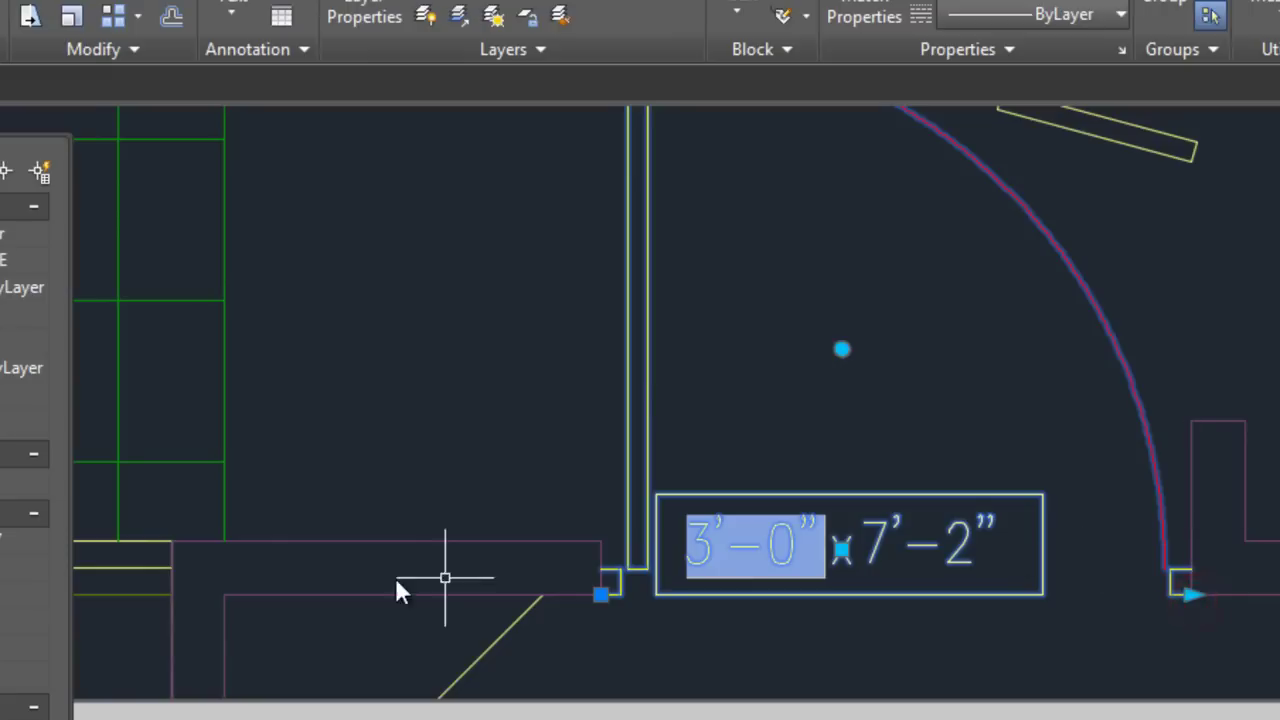
Deselect the door and regenerate the drawing with REGEN to update the label's width field.
scroll(1045, 494, "down", 2)
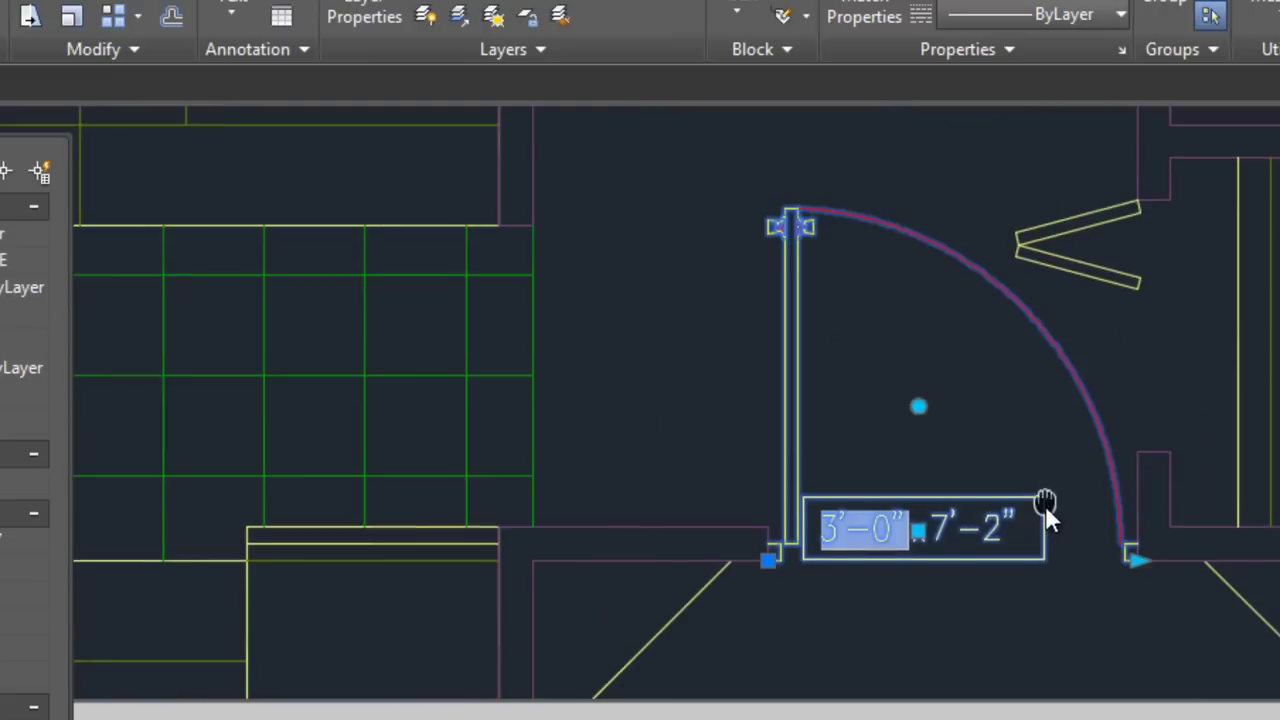
middle_click_drag(1045, 505, 938, 555)
scroll(775, 632, "up", 2)
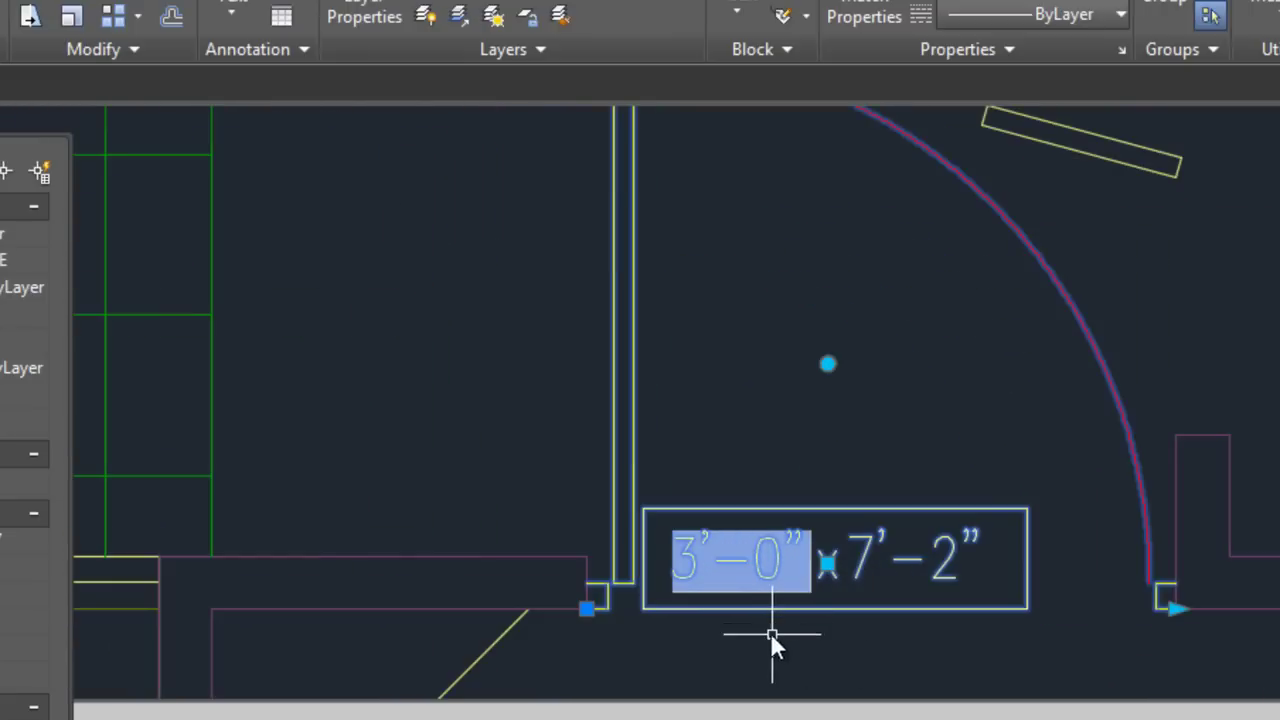
key("Escape")
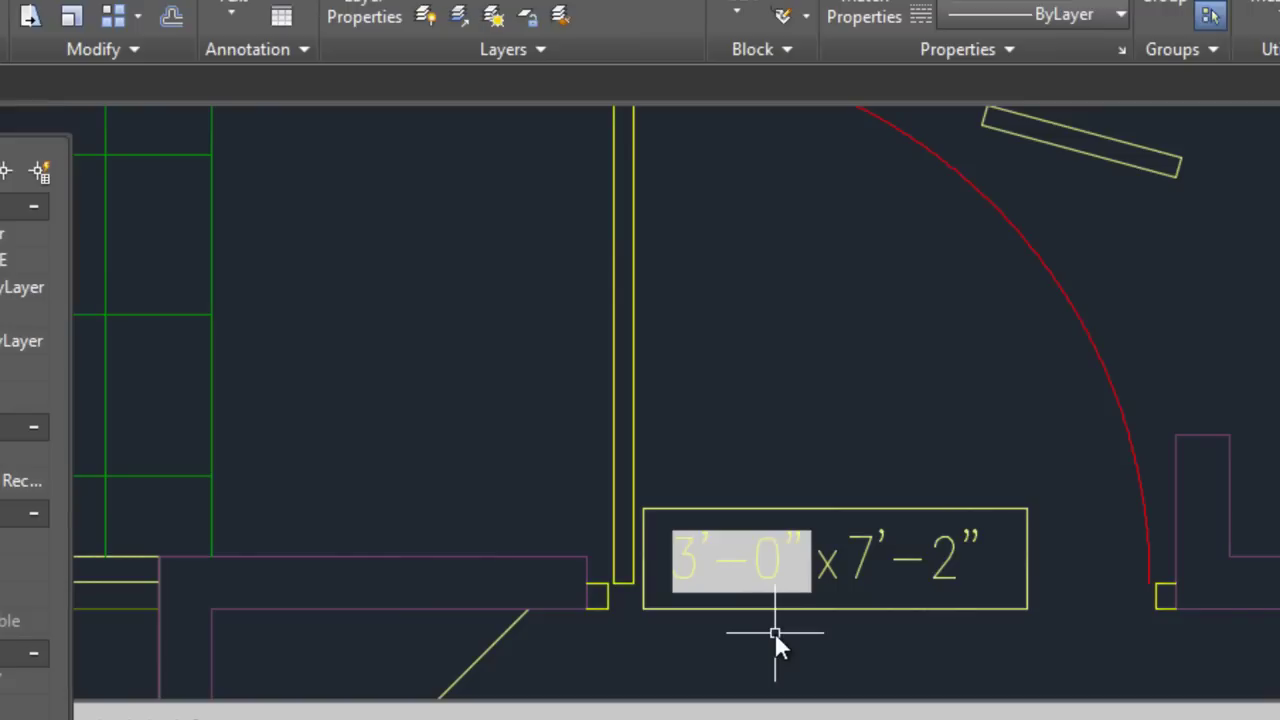
type("RE")
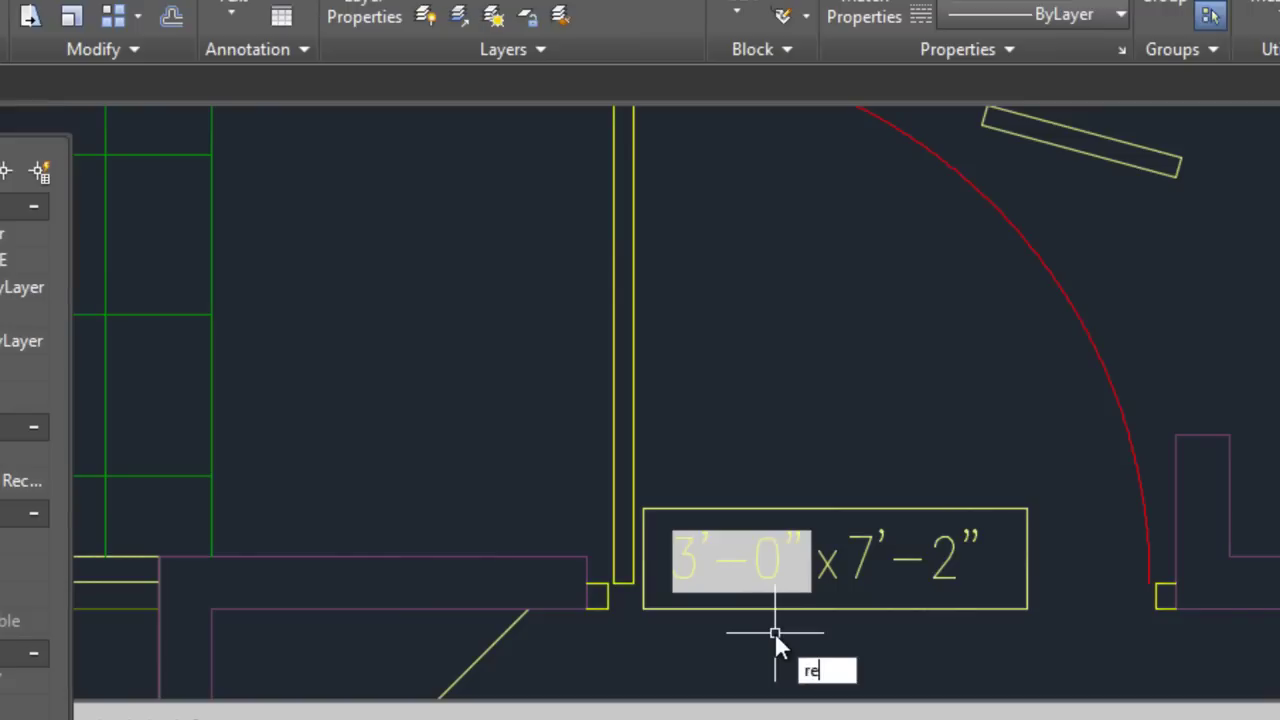
type("GE")
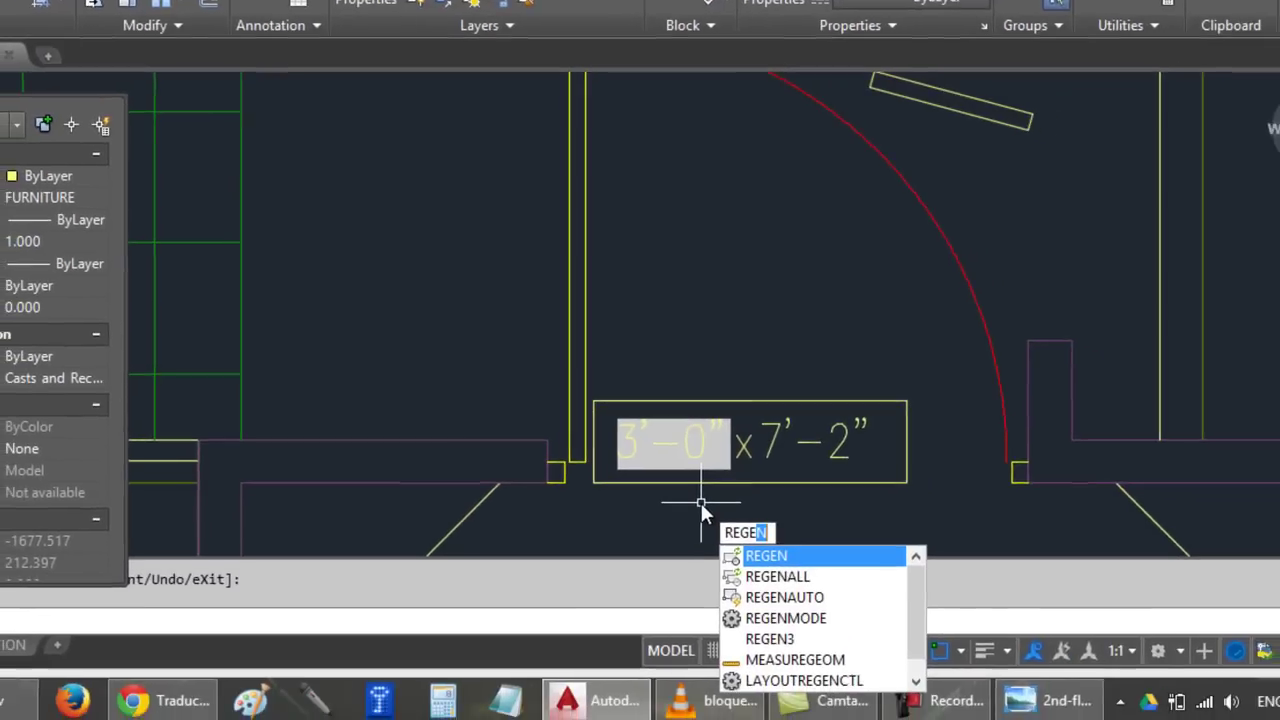
type("N")
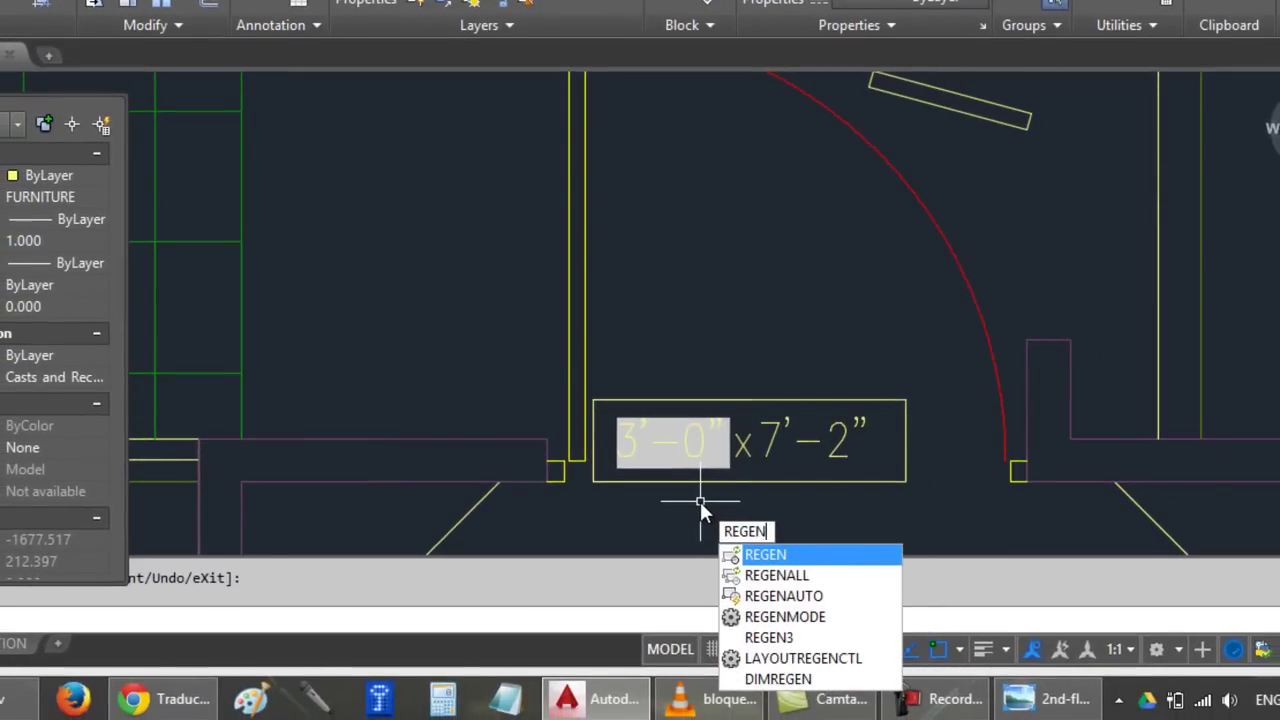
key("Return")
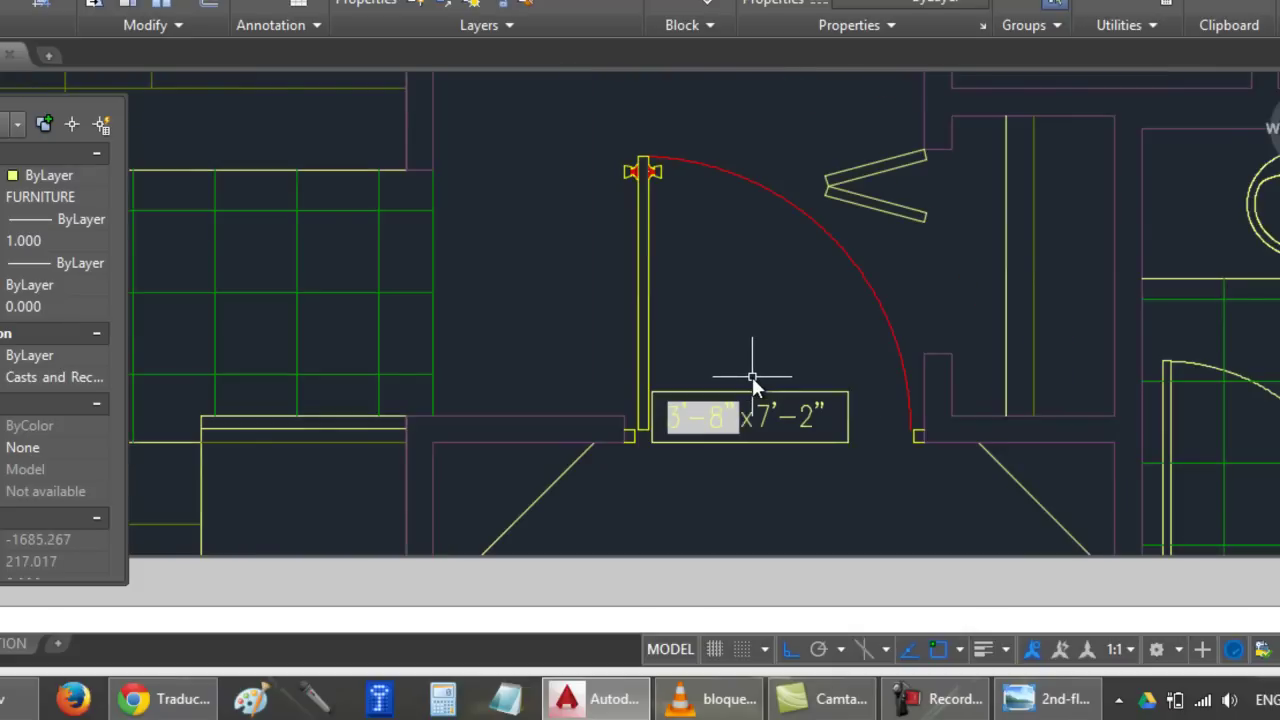
Move the door's size label horizontally about 4.45 units toward the middle of the opening using its position grip.
scroll(756, 390, "up", 2)
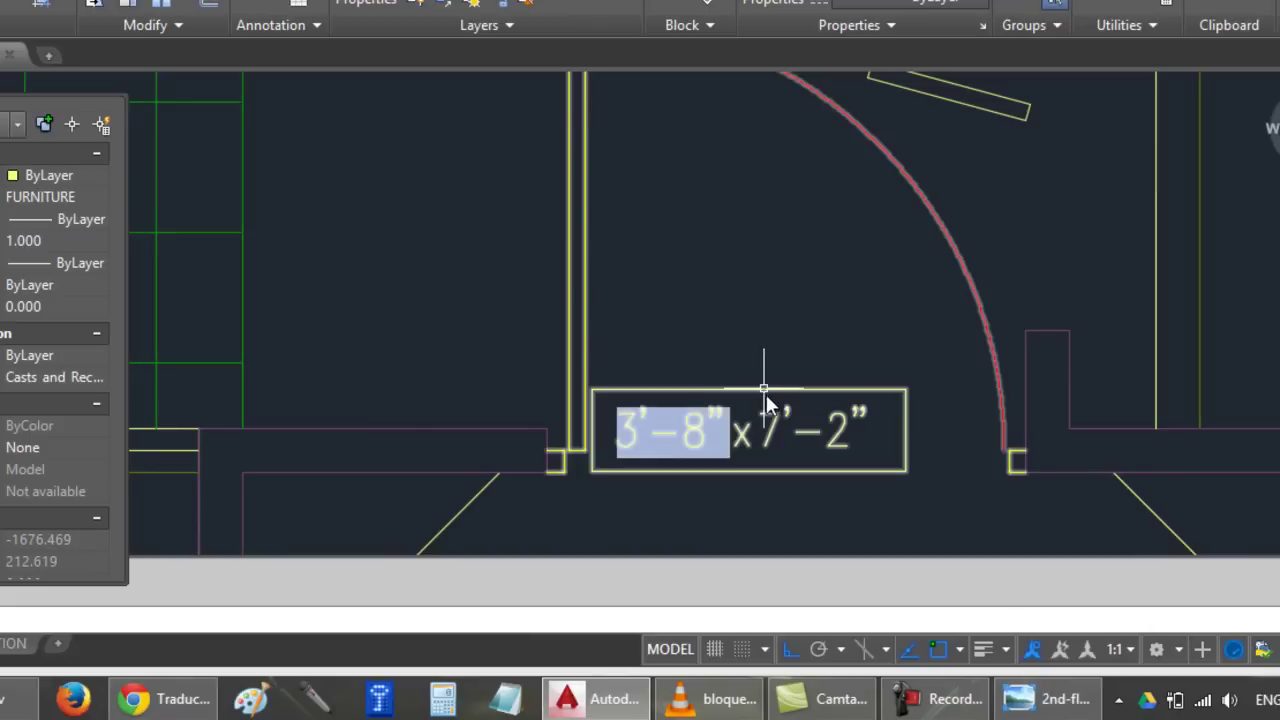
scroll(691, 466, "down", 2)
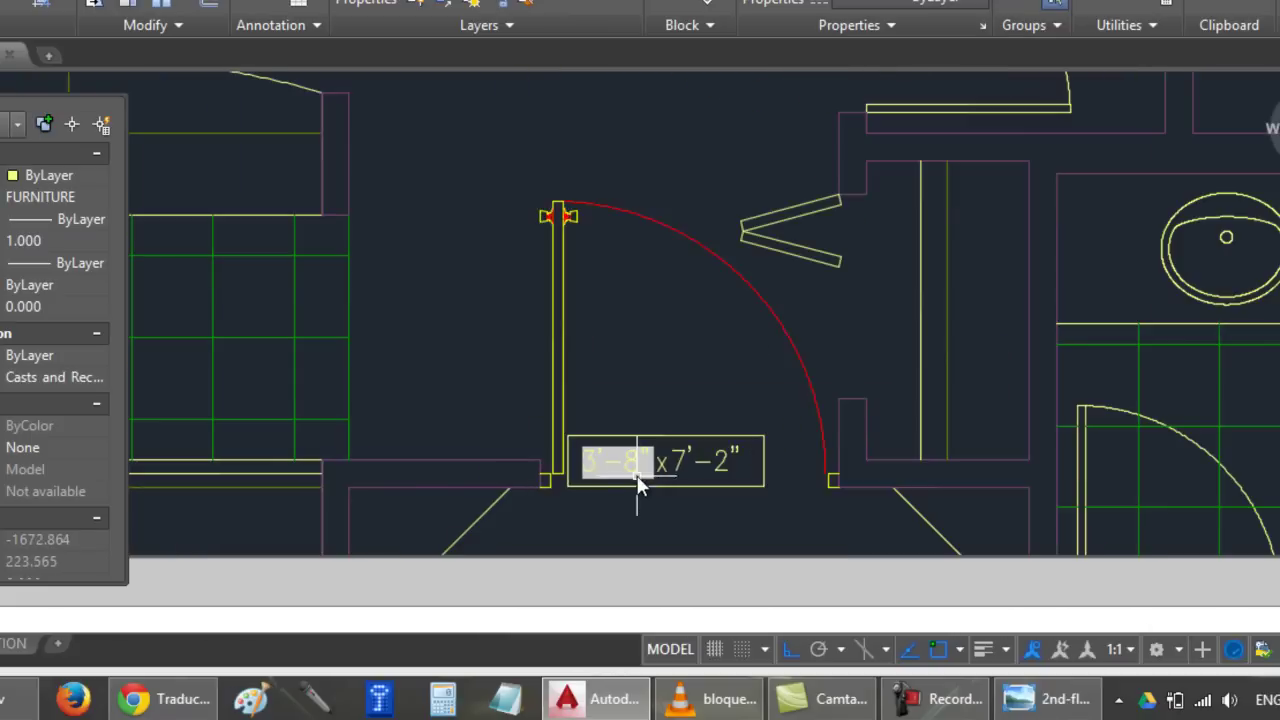
left_click(710, 440)
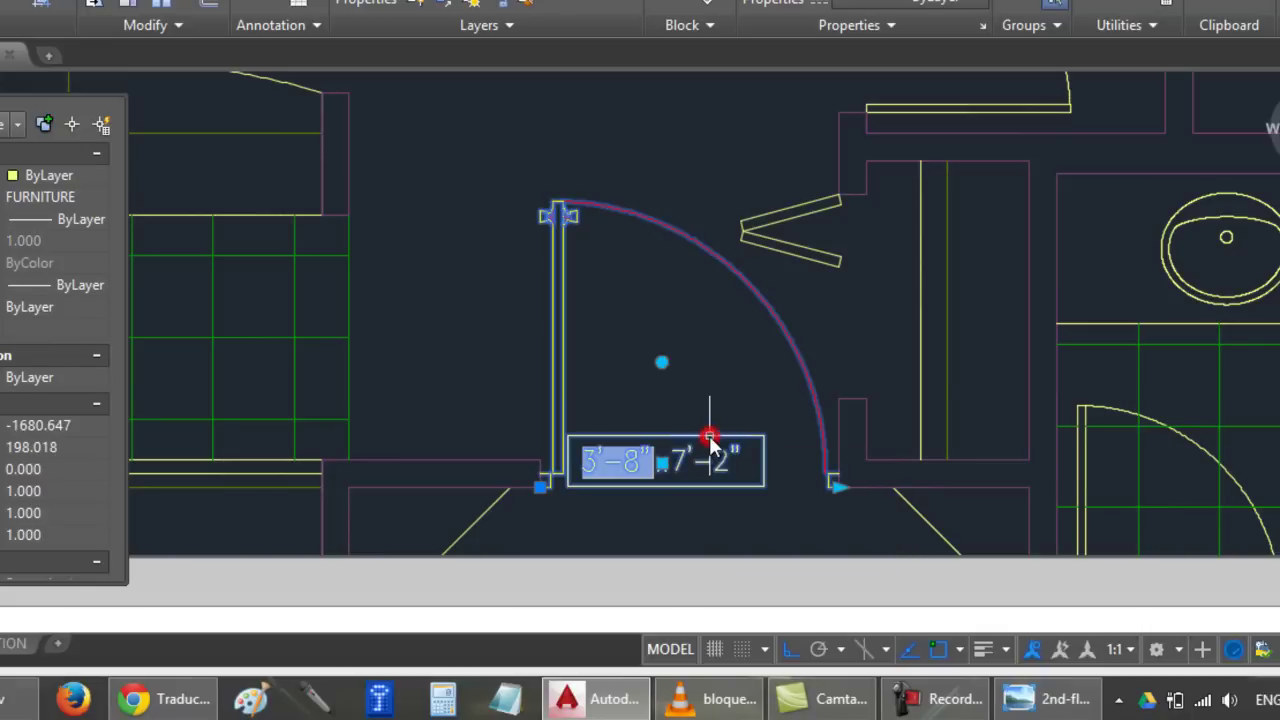
left_click(662, 463)
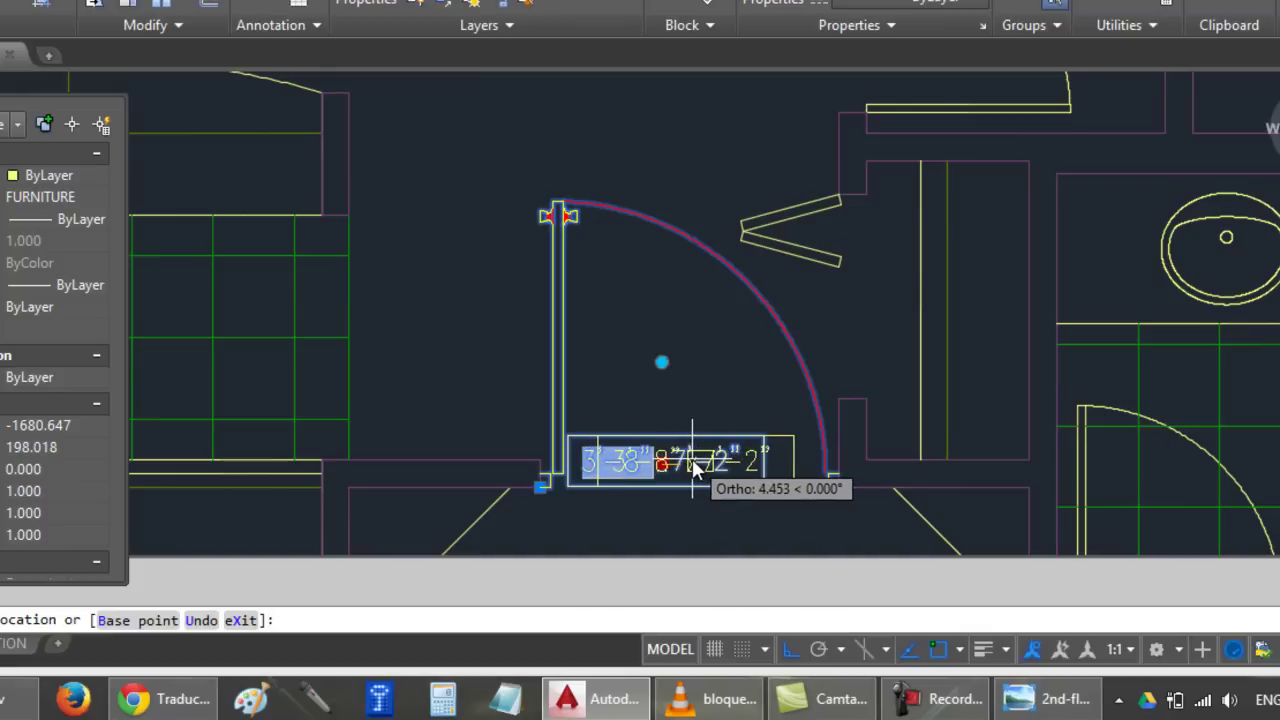
left_click(693, 466)
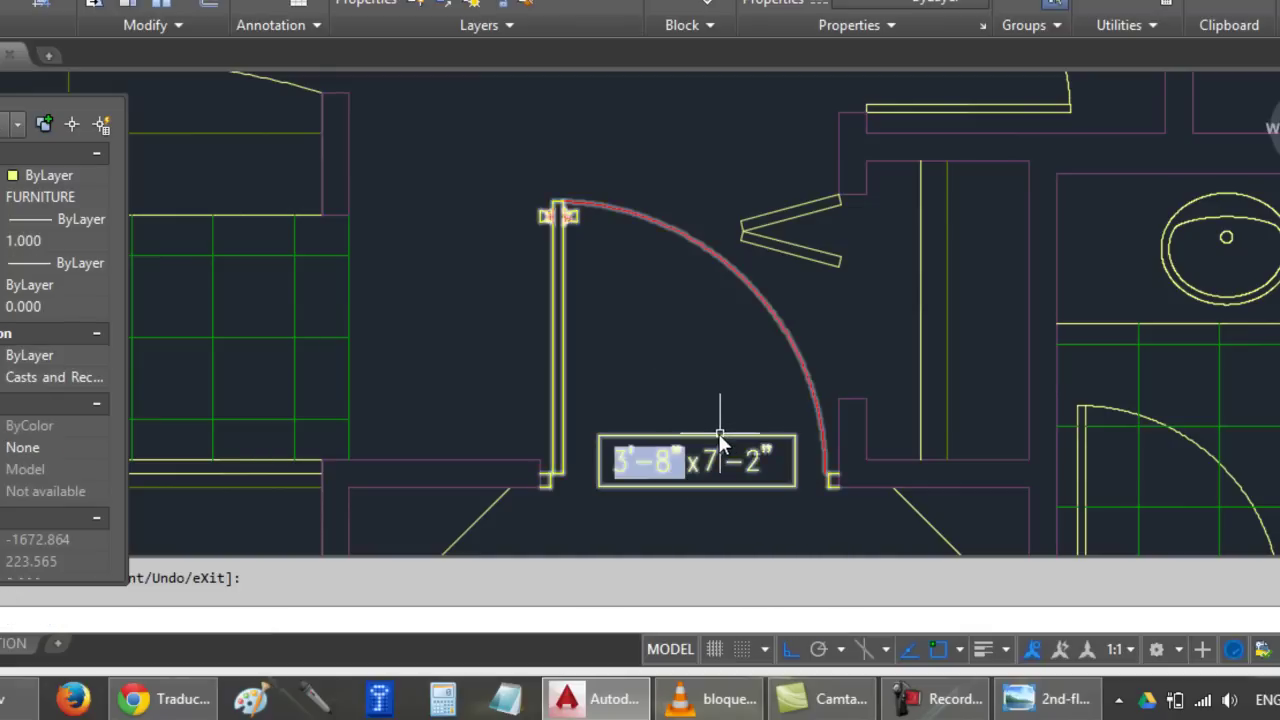
Rotate the inserted door 90° counterclockwise about a point inside its swing area.
scroll(702, 455, "down", 3)
scroll(698, 476, "up", 3)
left_click(745, 515)
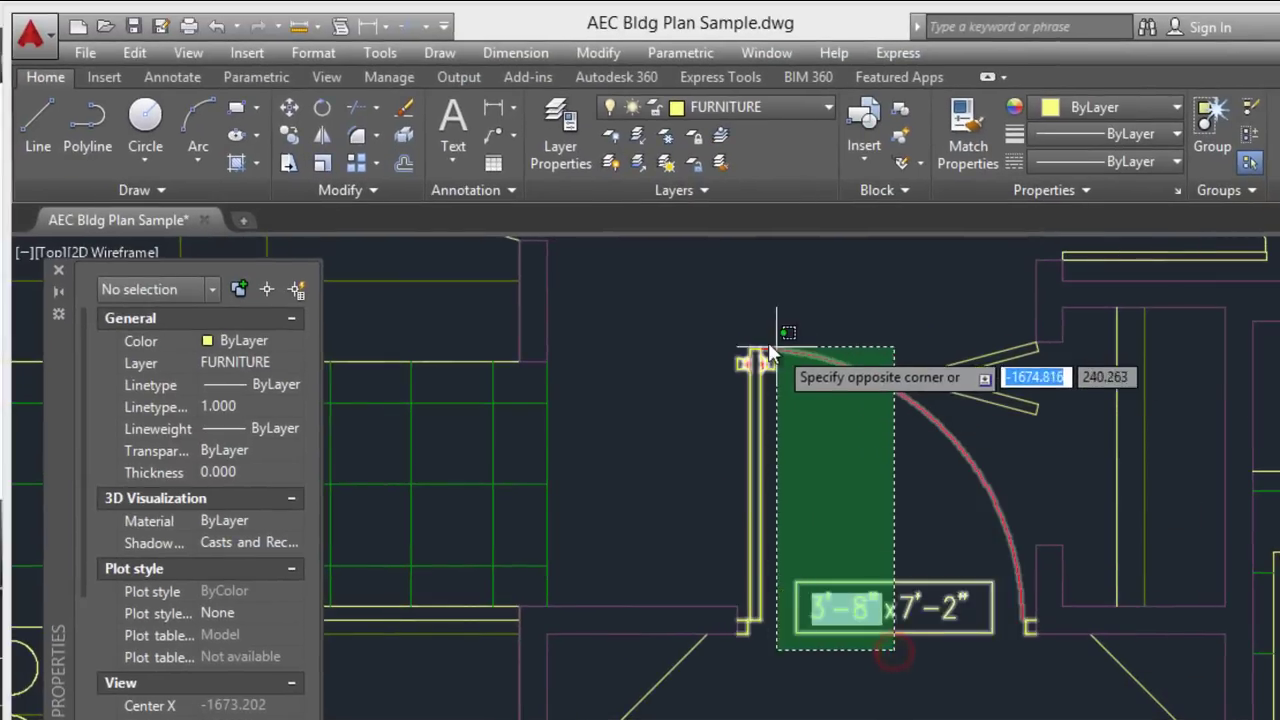
left_click(600, 228)
middle_click_drag(807, 424, 826, 530)
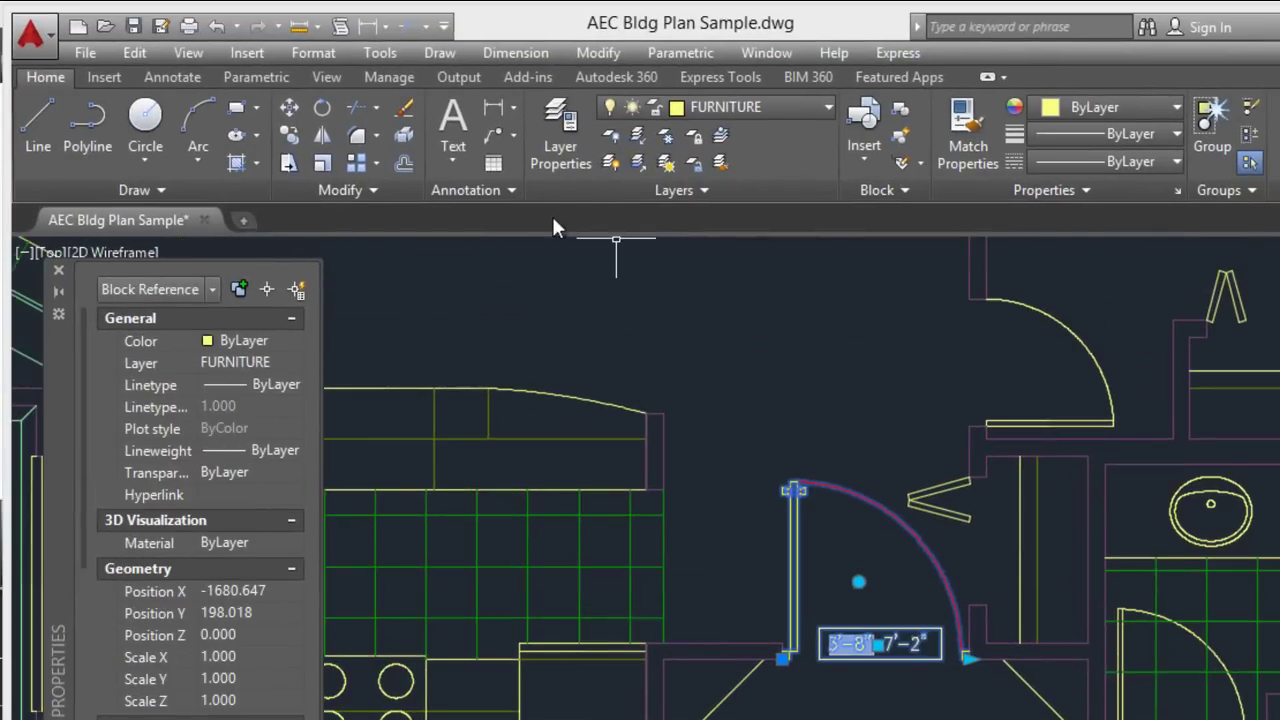
left_click(320, 112)
left_click(908, 580)
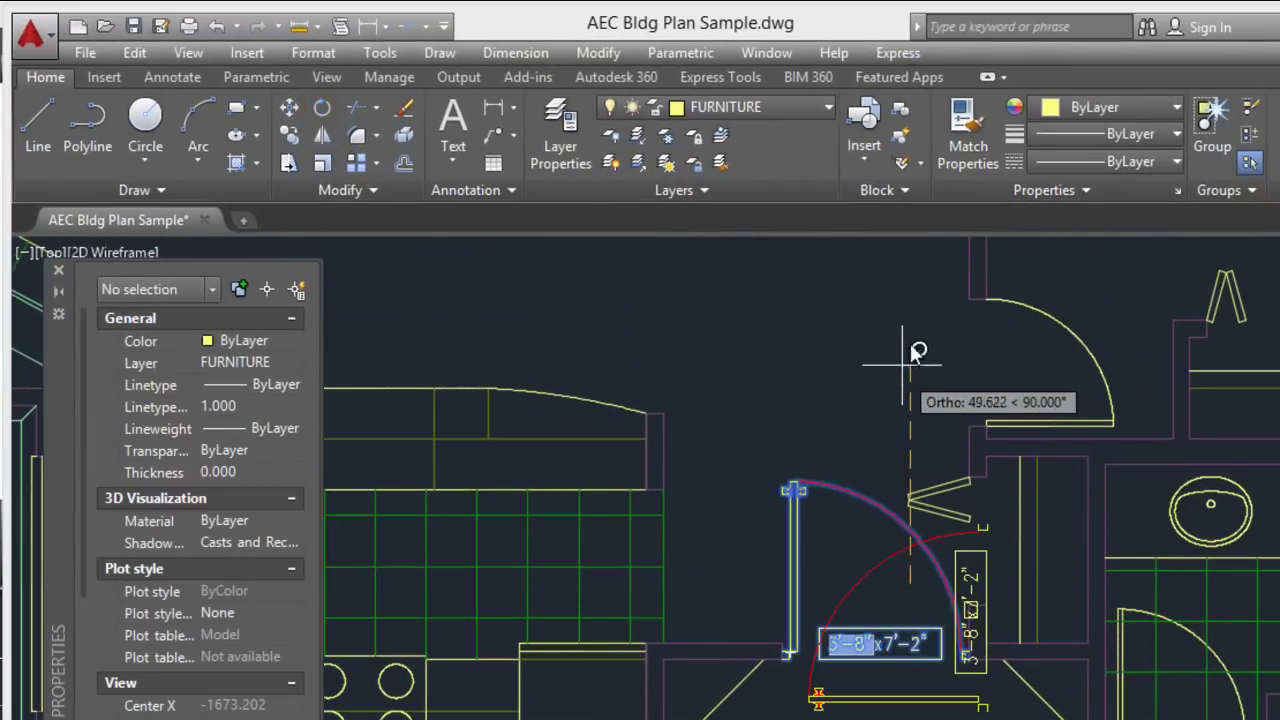
left_click(875, 383)
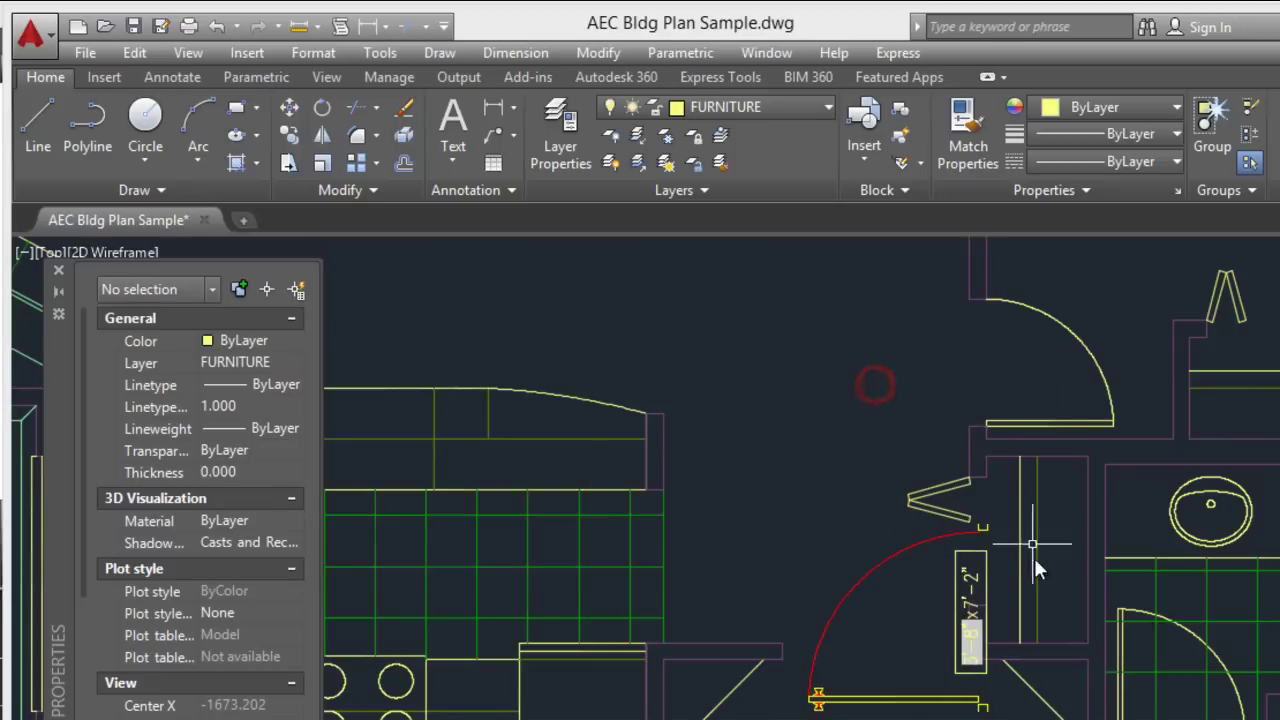
mouse_move(1034, 558)
middle_mouse_down()
mouse_move(979, 600)
mouse_move(957, 471)
middle_mouse_up()
scroll(957, 471, "up", 2)
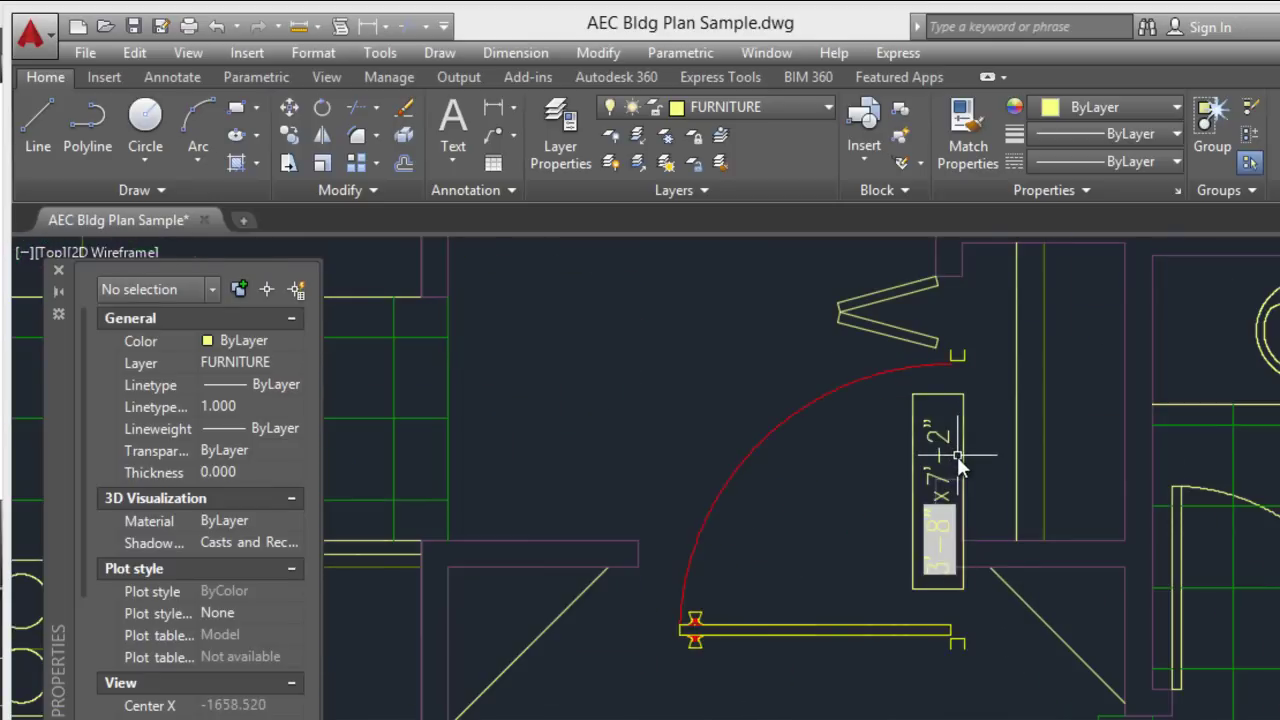
left_click(958, 470)
left_click(965, 490)
left_click(969, 491)
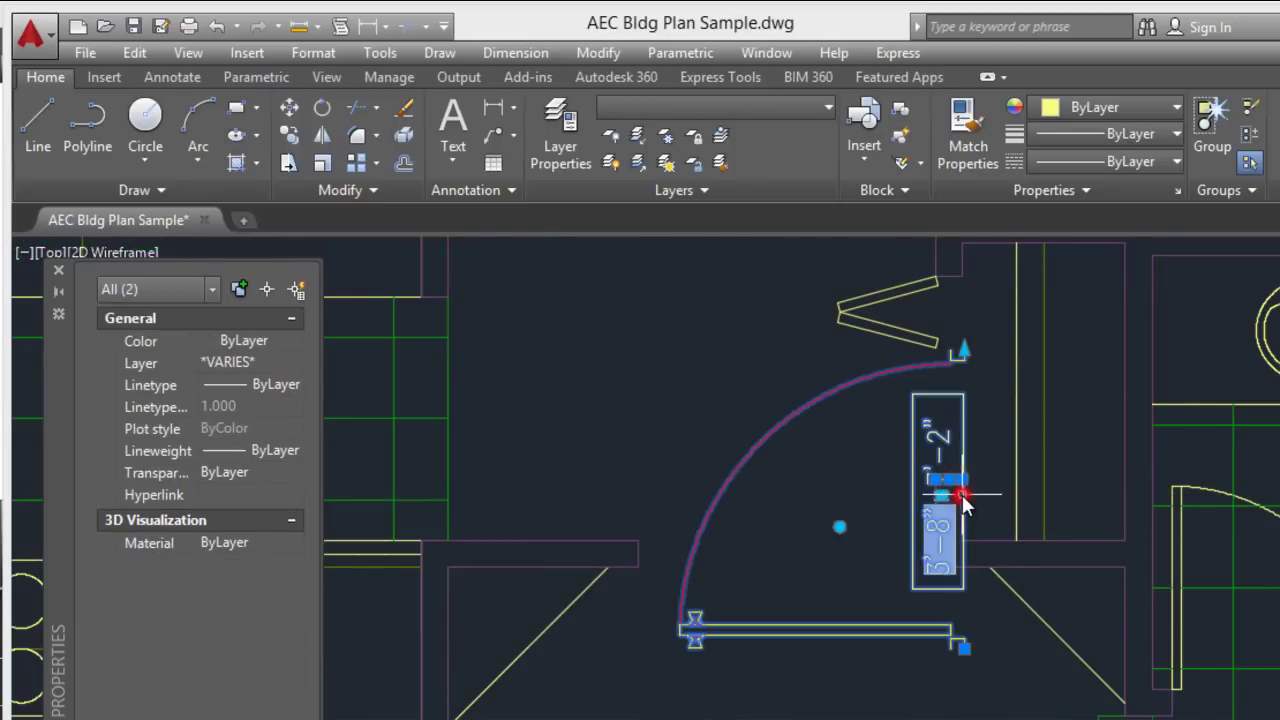
key("Escape")
Rotate the door's size label to horizontal (0°) using its rotation grip.
left_click(972, 466)
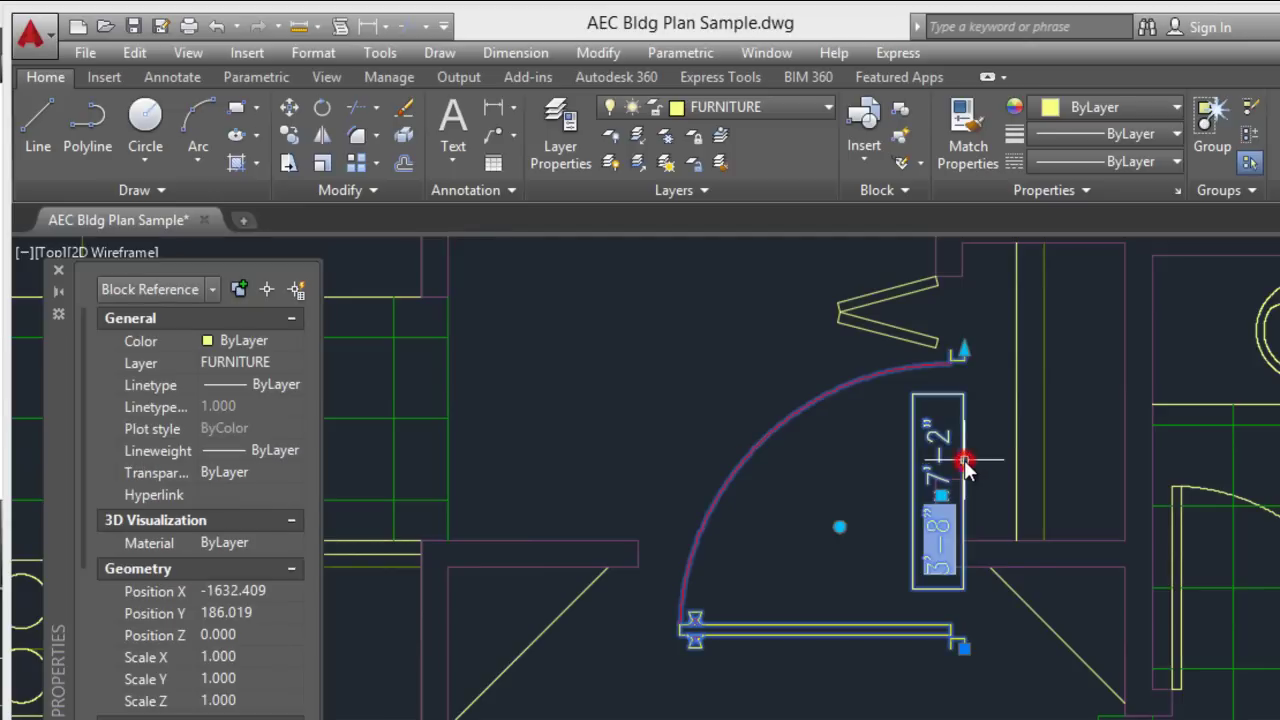
left_click(840, 527)
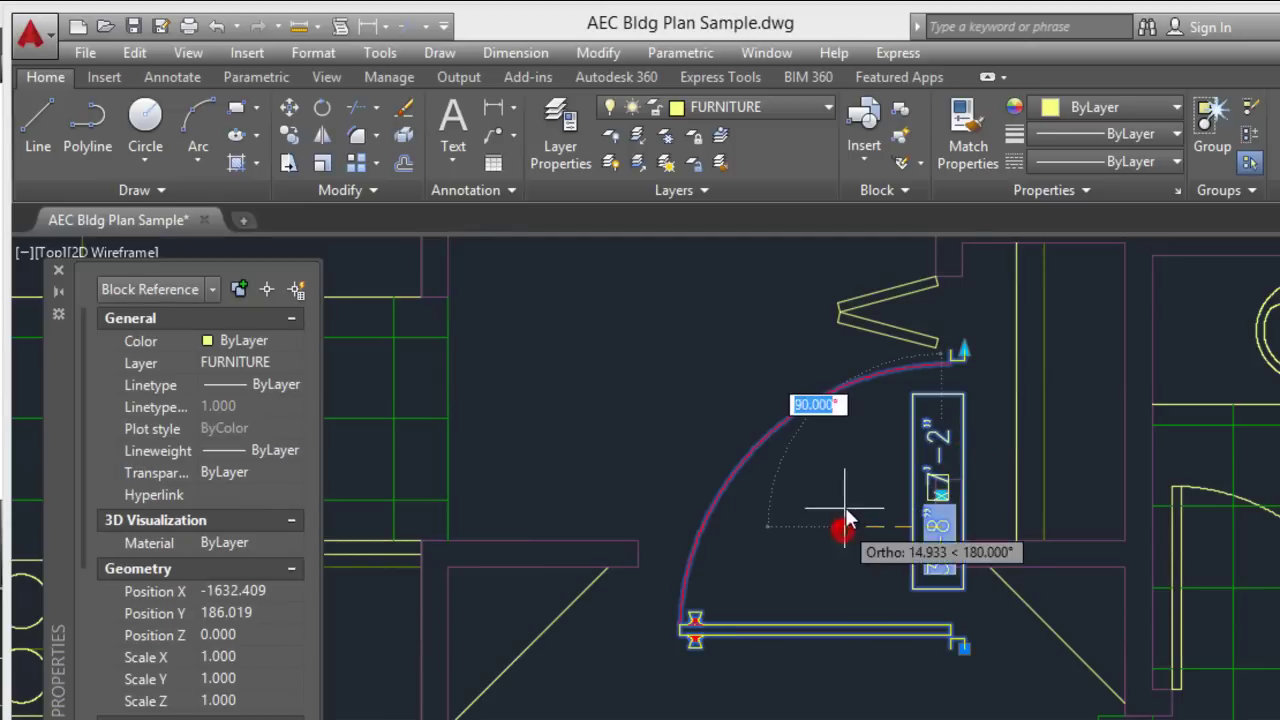
key("space")
key("space")
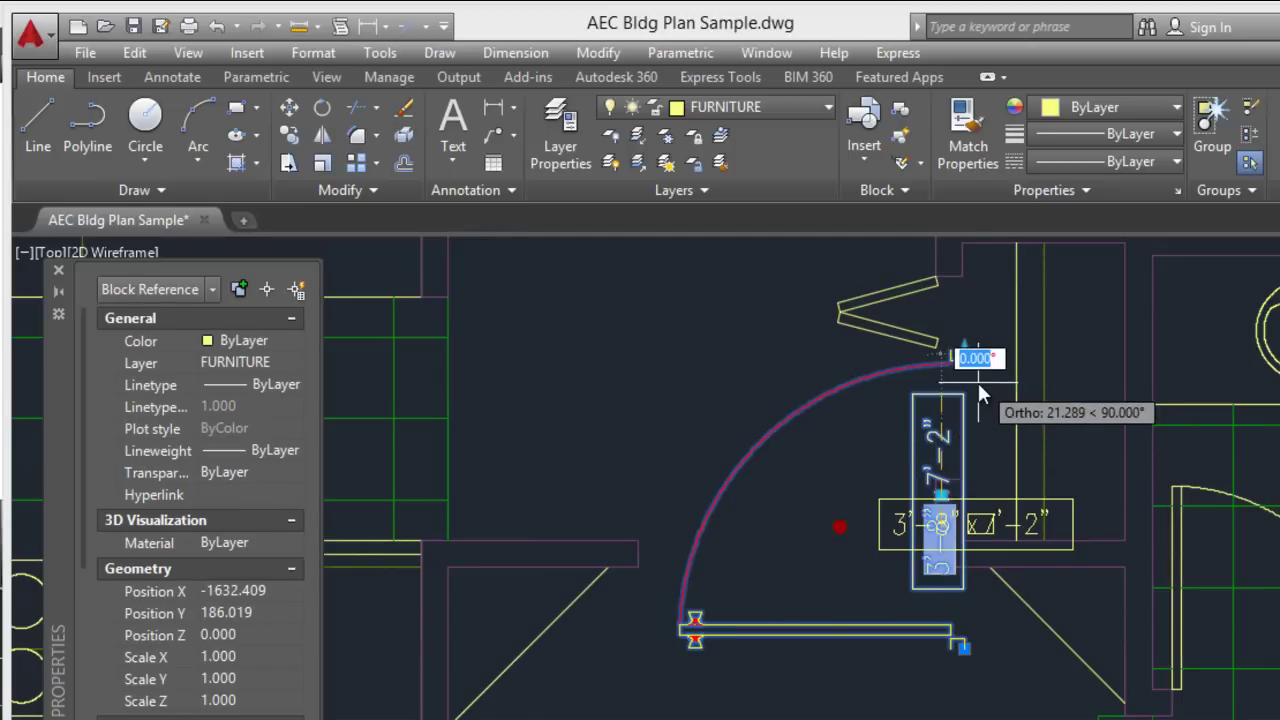
left_click(979, 397)
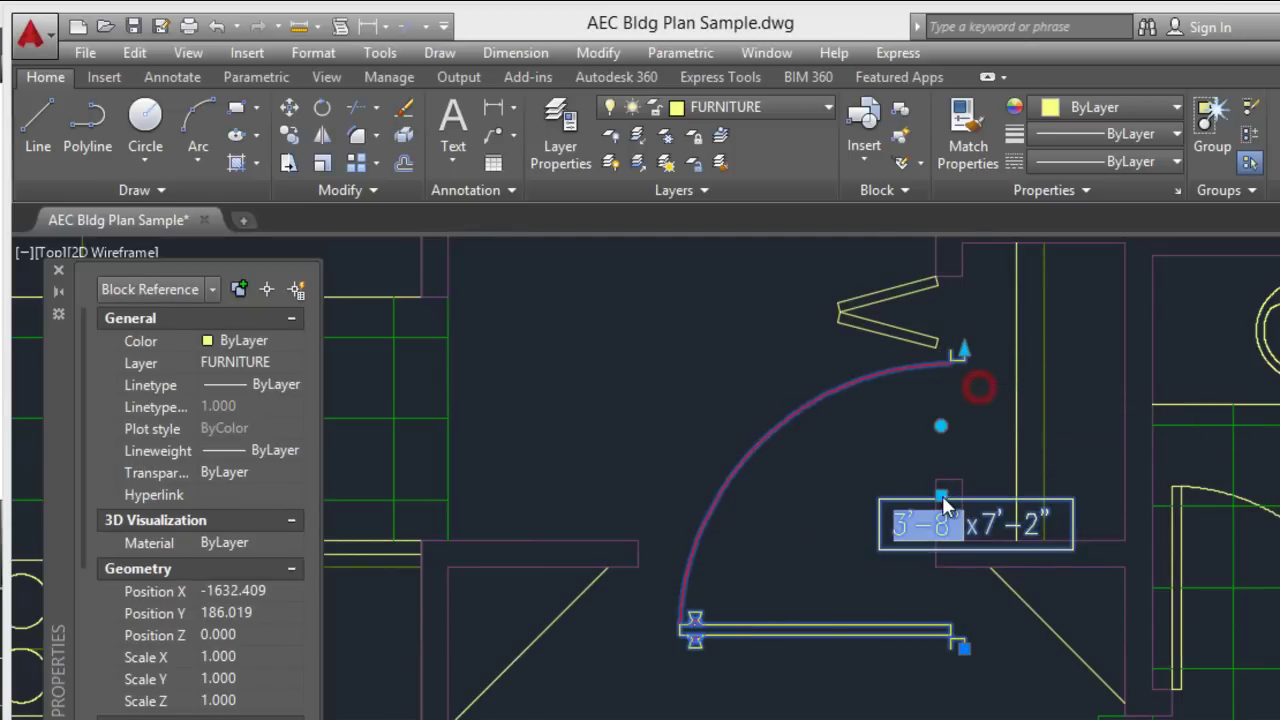
Move the size label with its position grip so it sits just above the door leaf, and deselect the door.
left_click(940, 495)
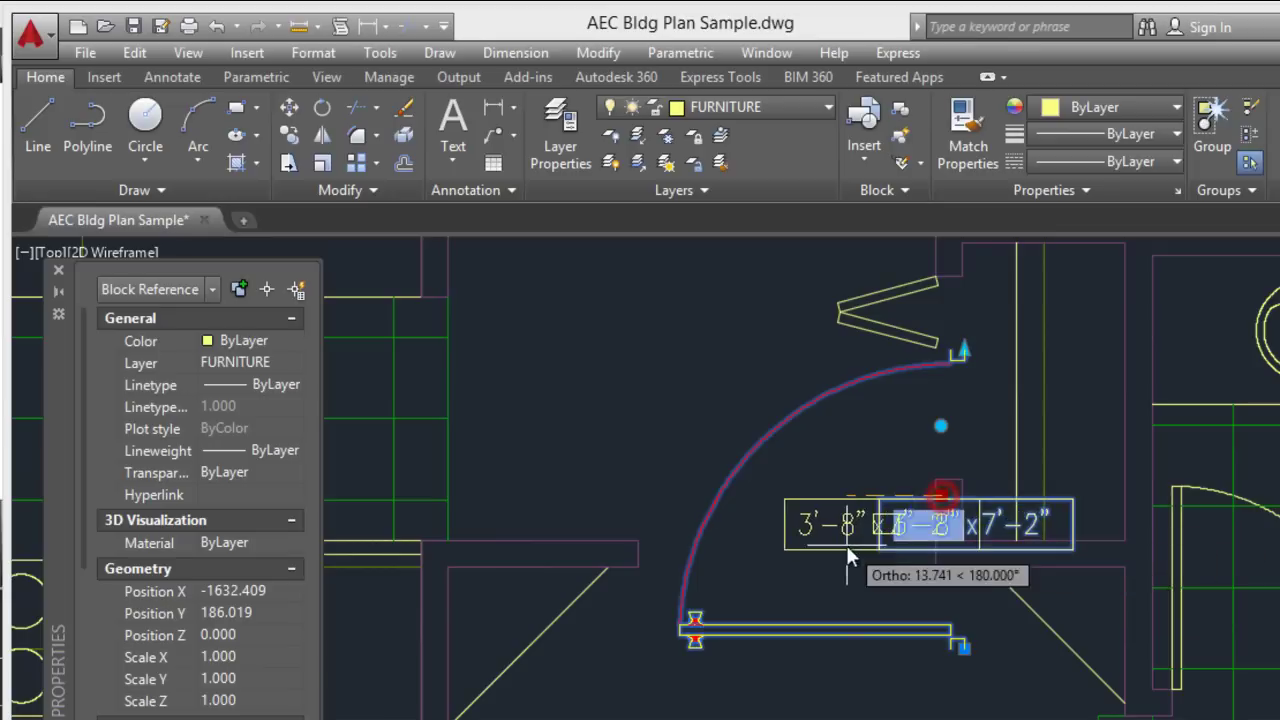
left_click(790, 575)
key("Escape")
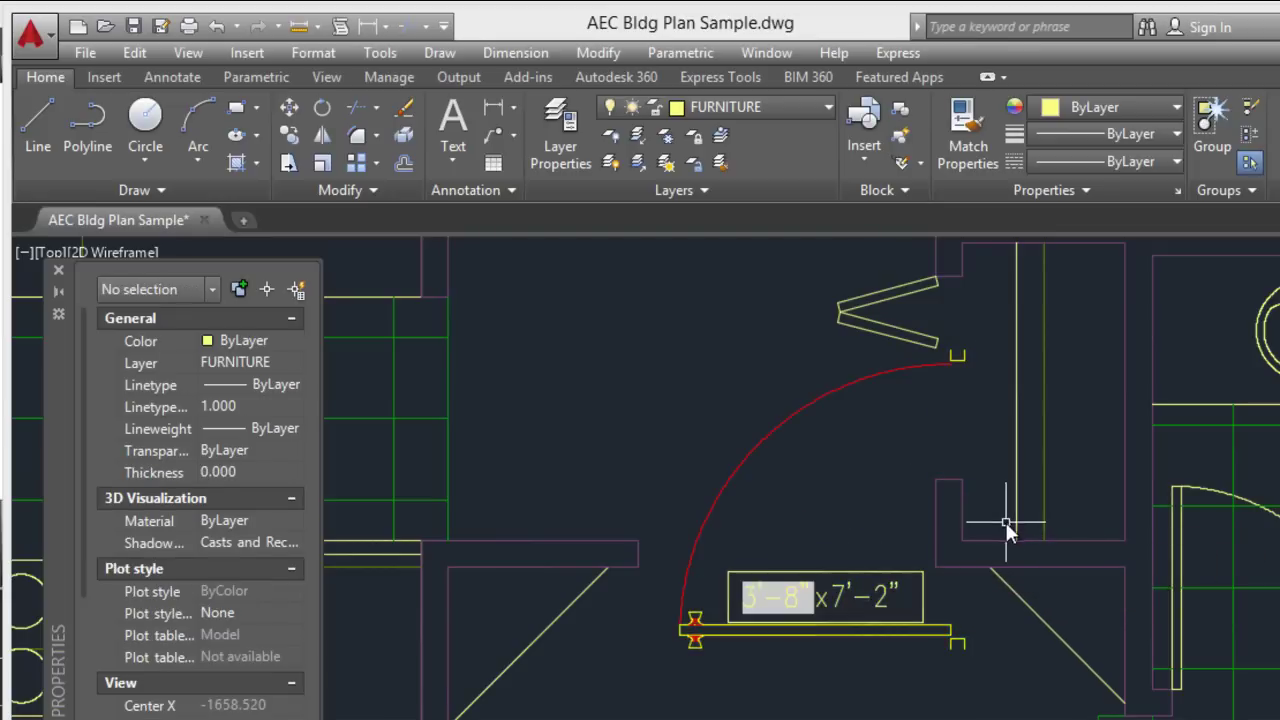
Move the door by its lower jamb corner to the lower wall corner of the opening beside the tiled room across the plan.
scroll(1005, 519, "down", 3)
scroll(896, 556, "up", 3)
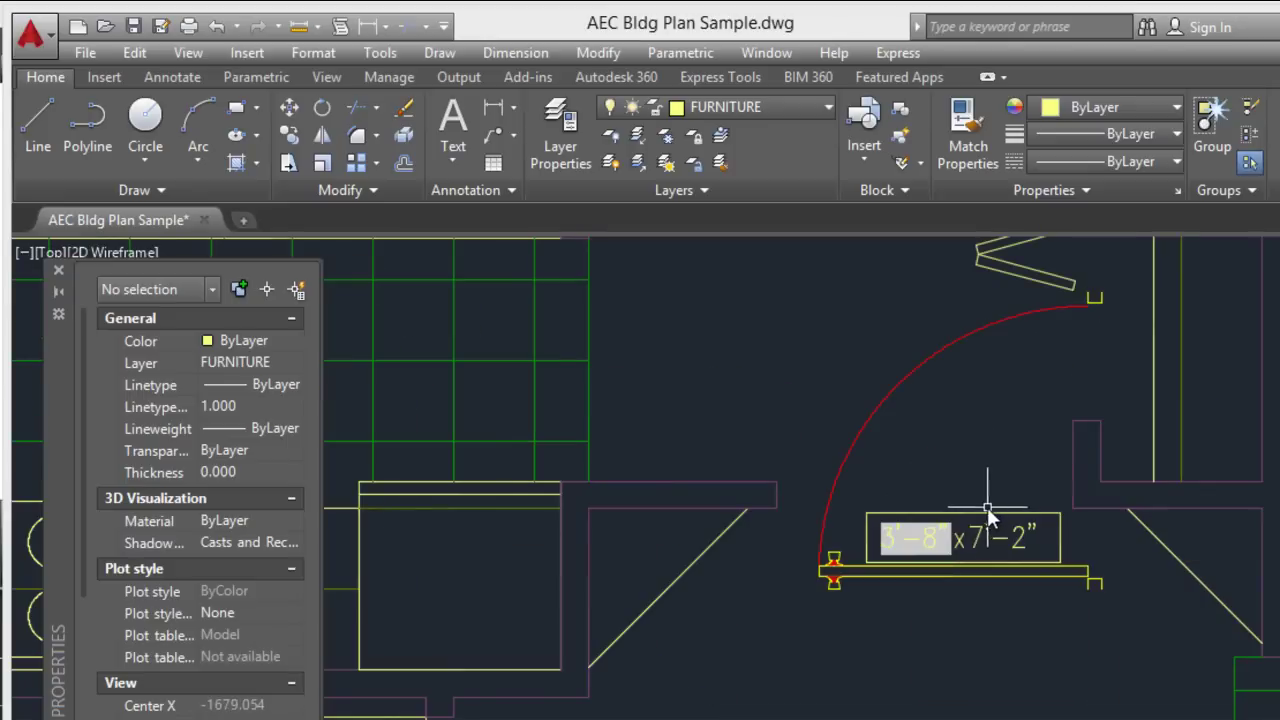
scroll(1006, 620, "down", 3)
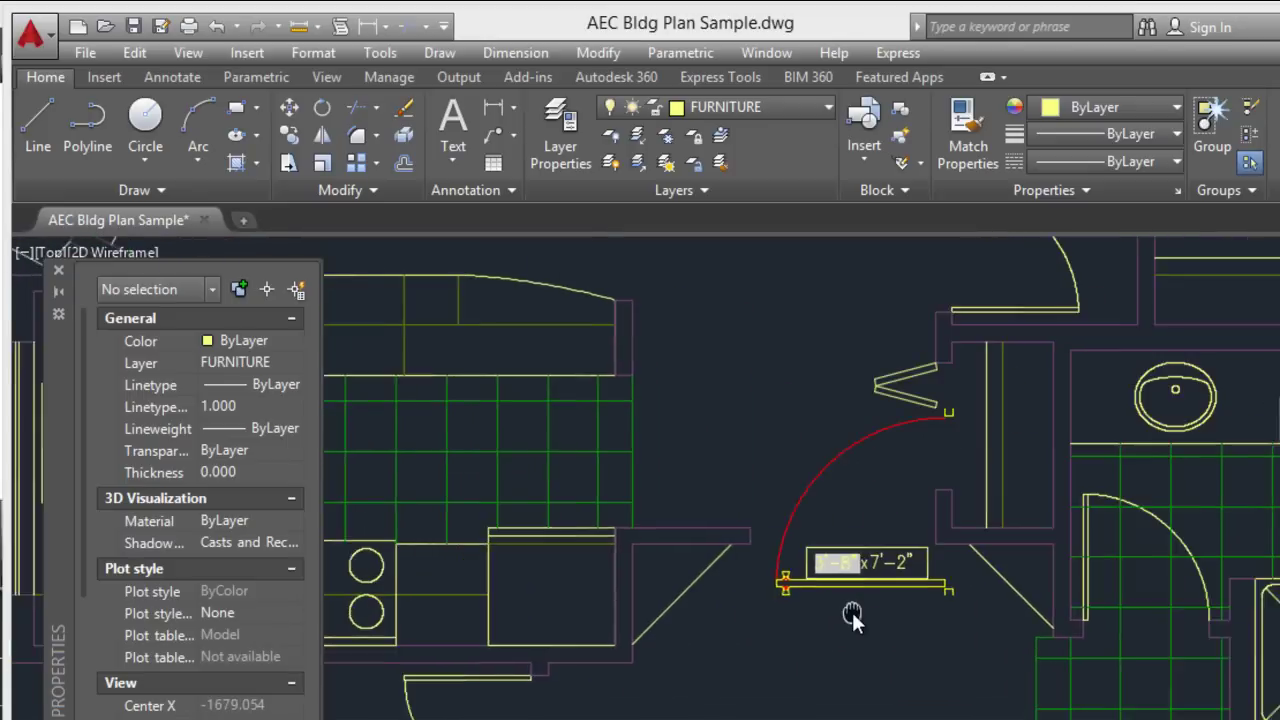
scroll(851, 608, "down", 3)
scroll(621, 570, "up", 2)
scroll(621, 570, "up", 4)
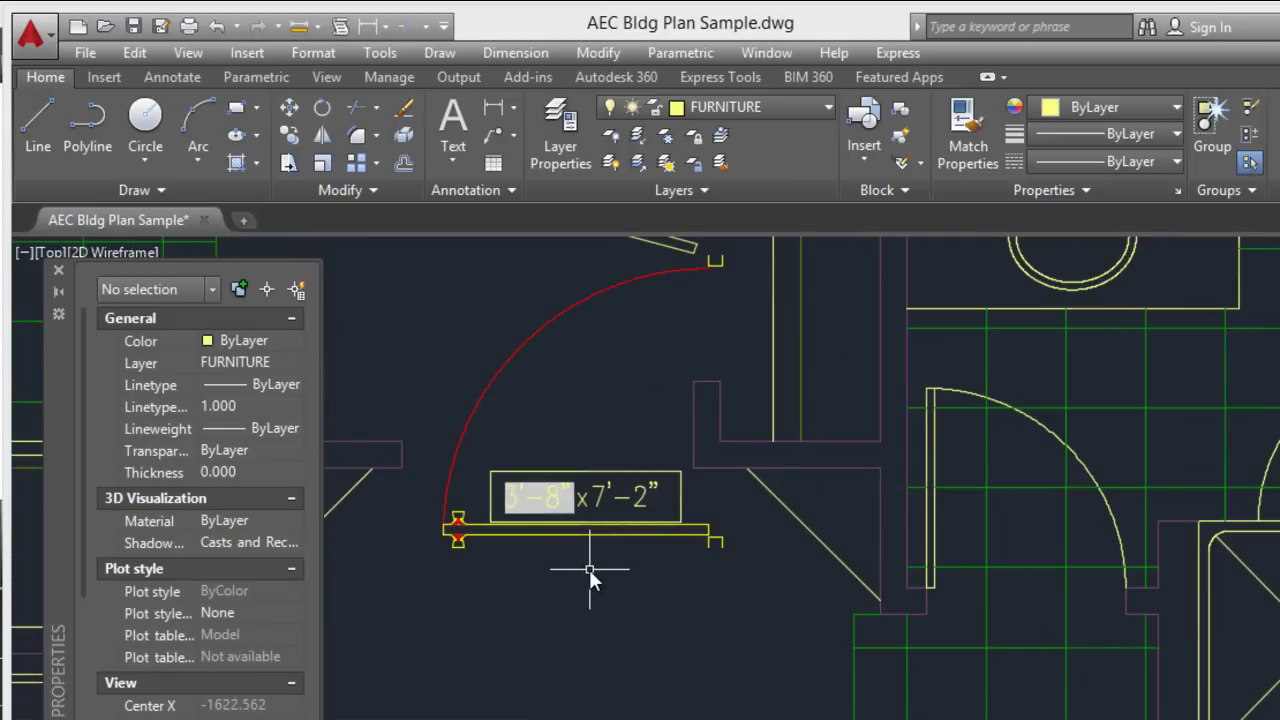
left_click(559, 576)
left_click(435, 351)
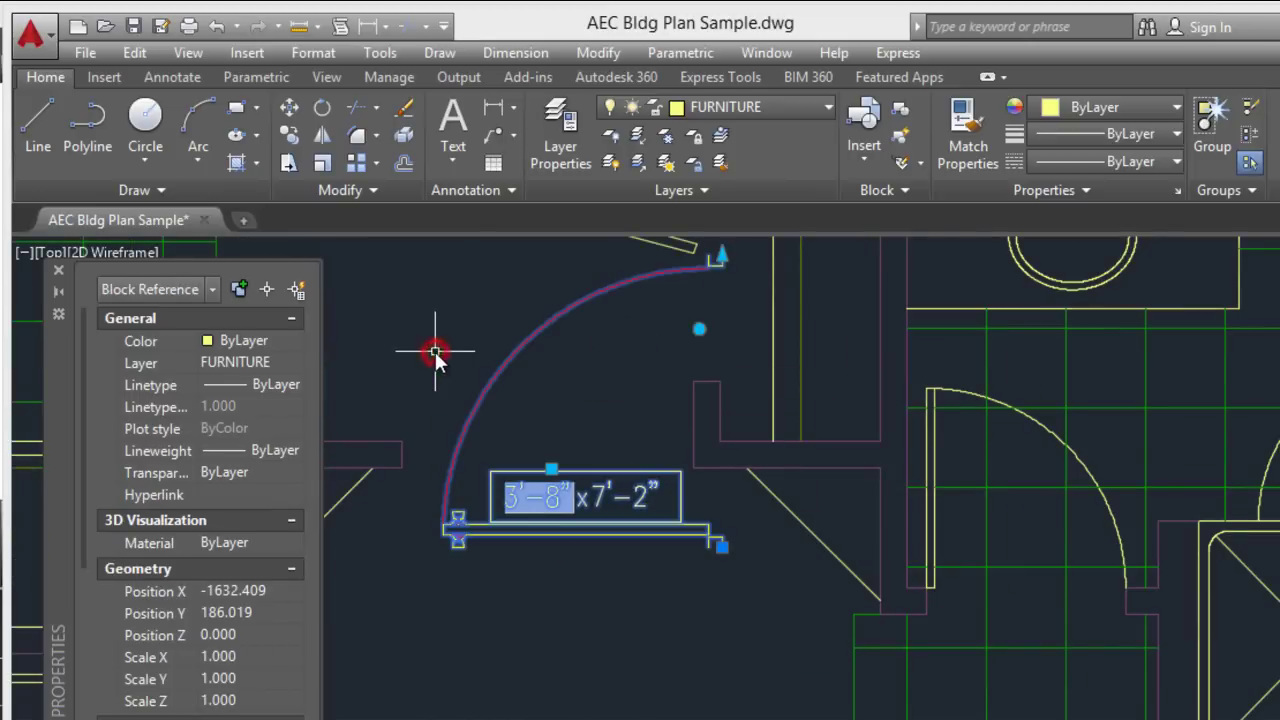
left_click(289, 107)
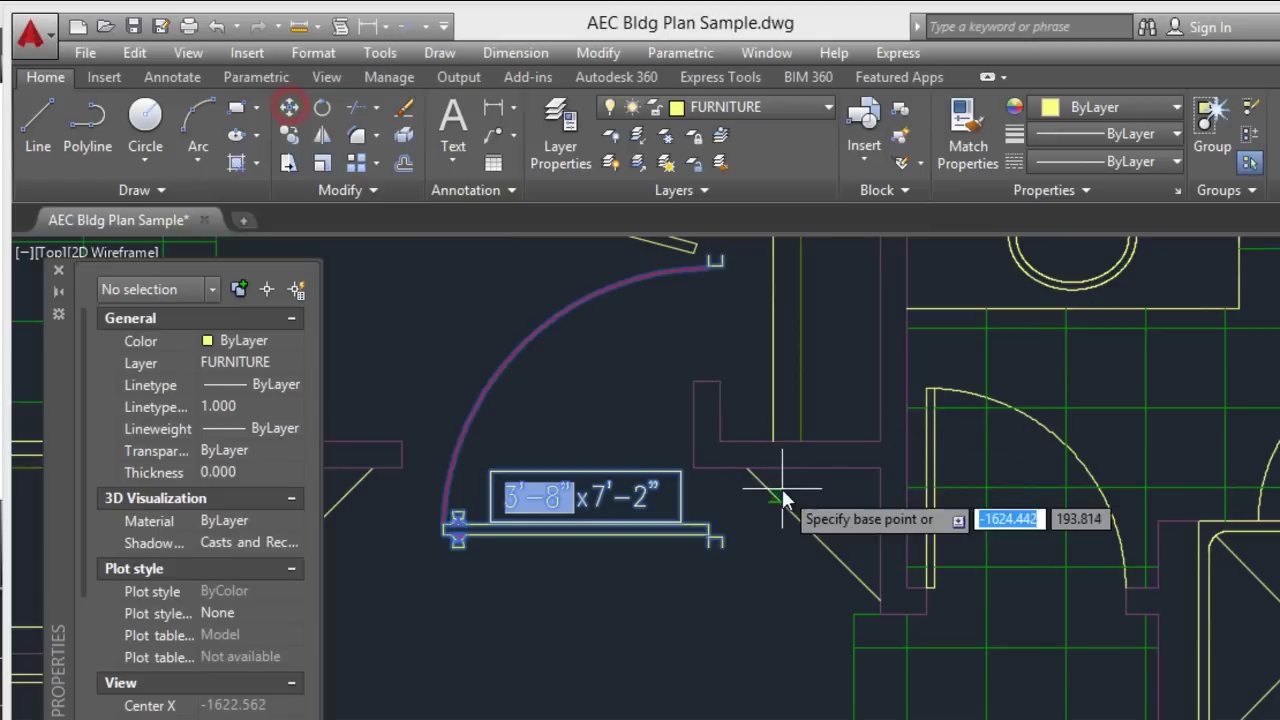
left_click(725, 548)
scroll(951, 497, "down", 3)
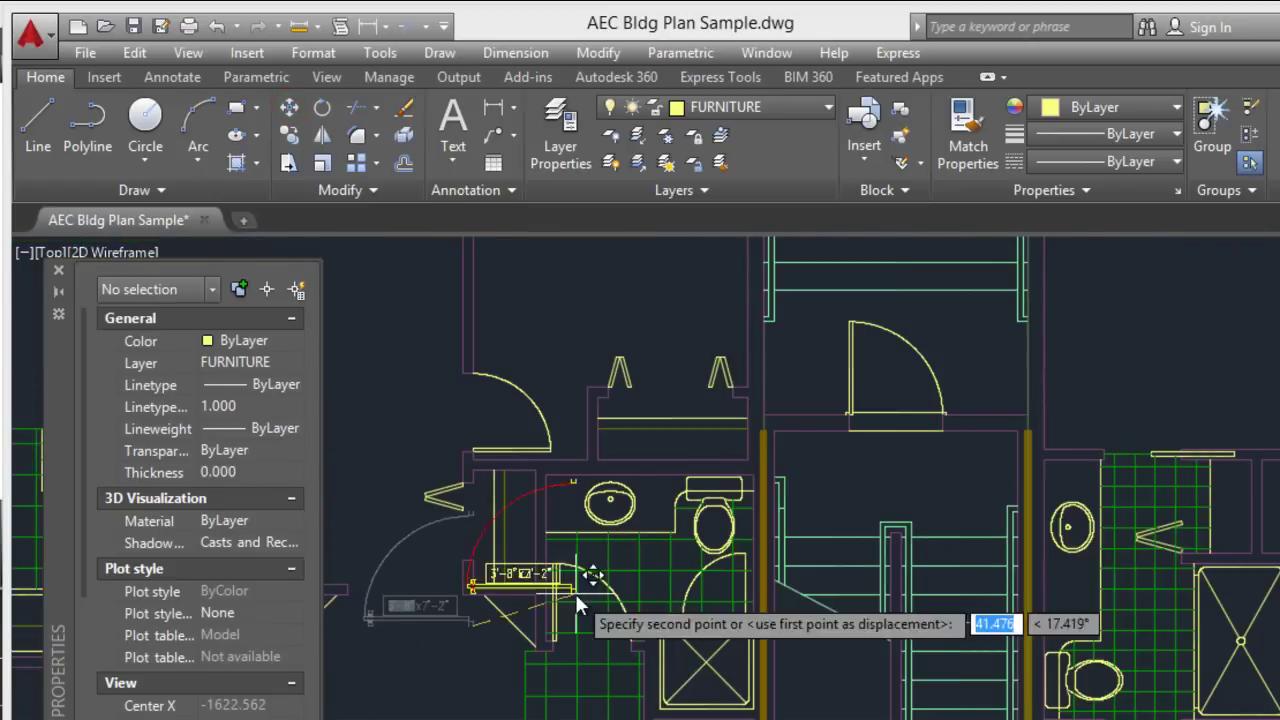
mouse_move(1168, 452)
middle_mouse_down()
mouse_move(943, 491)
mouse_move(743, 481)
middle_mouse_up()
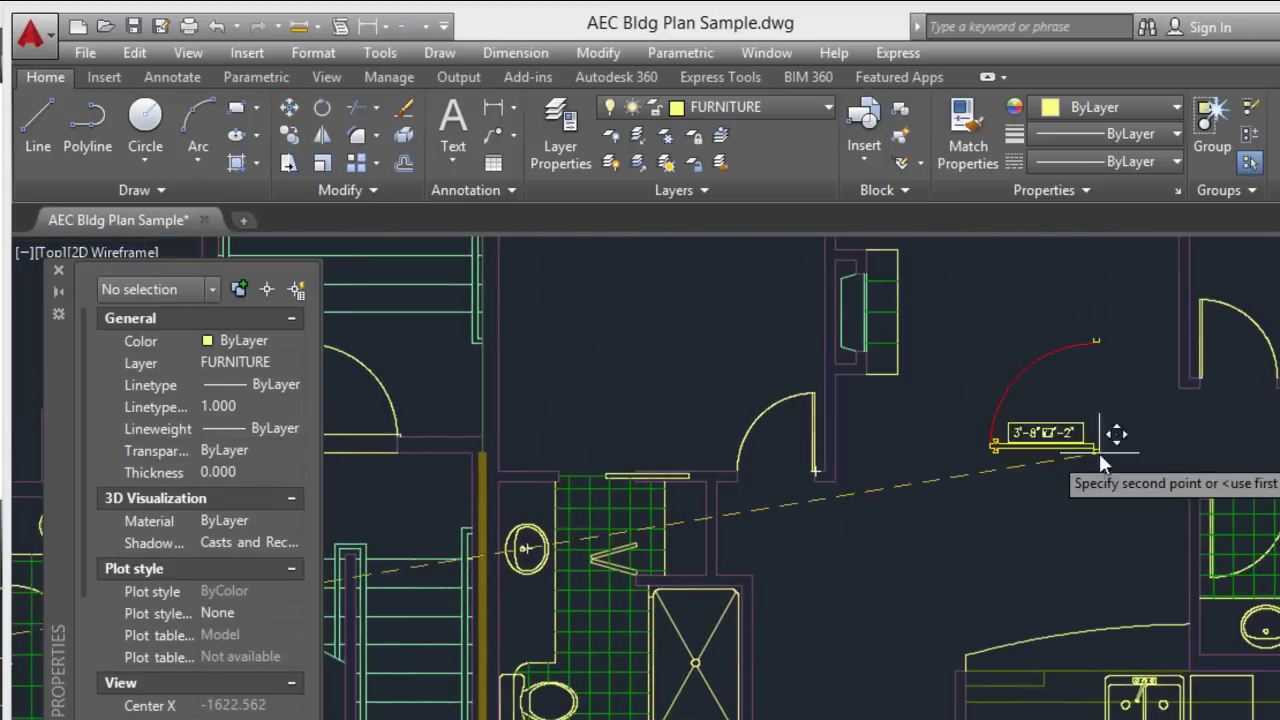
scroll(1205, 485, "up", 3)
middle_click_drag(1194, 457, 1014, 560)
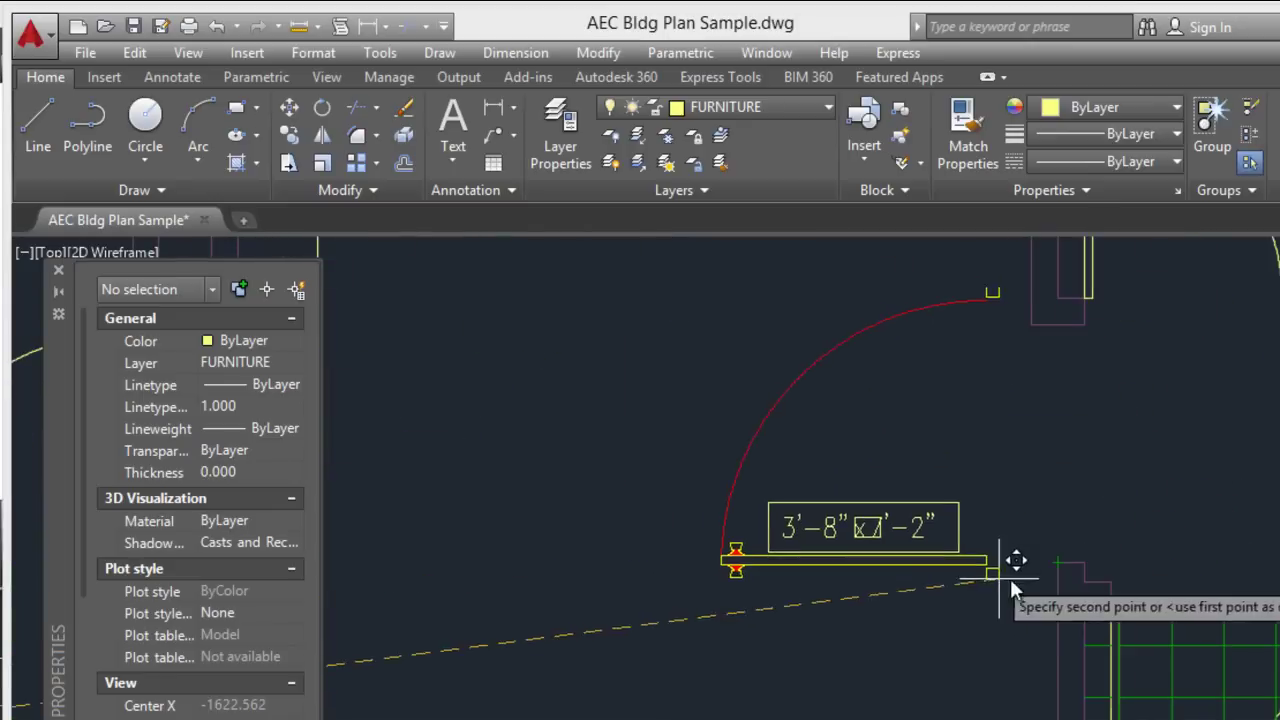
left_click(1059, 559)
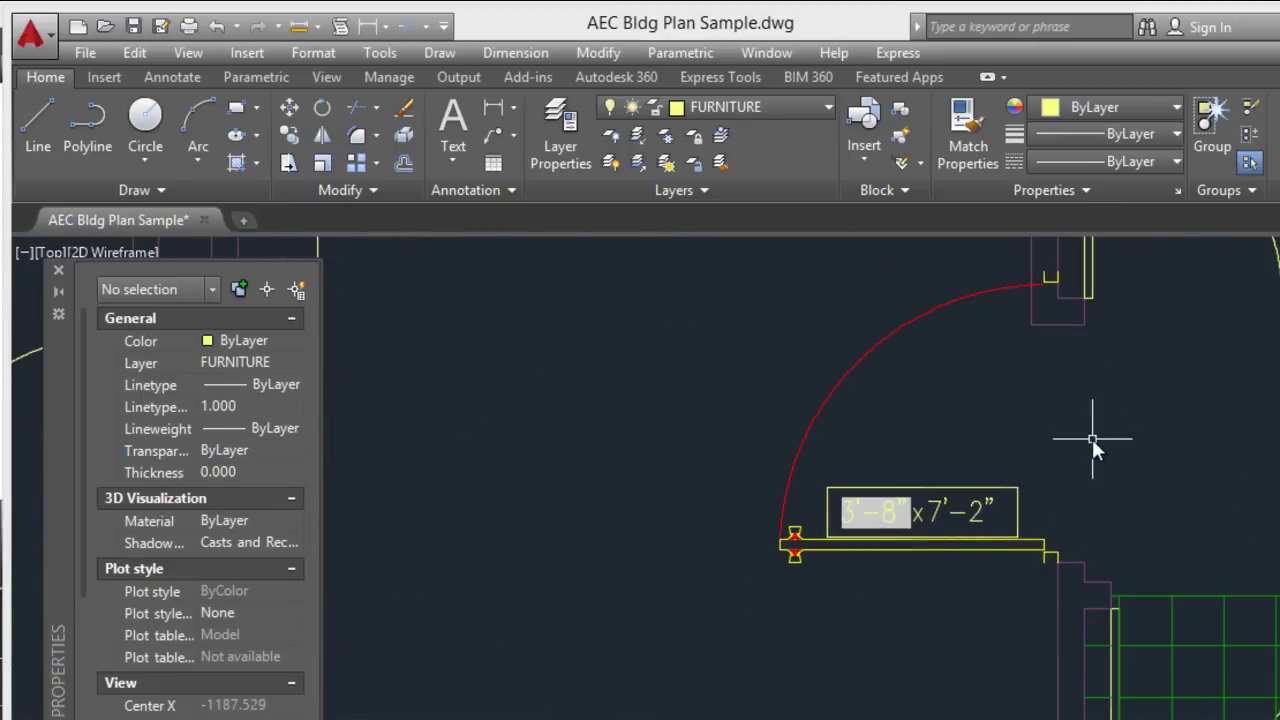
Shorten the door to 36 units wide with its width grip, snapping to the opening's upper wall corner.
left_click(1055, 280)
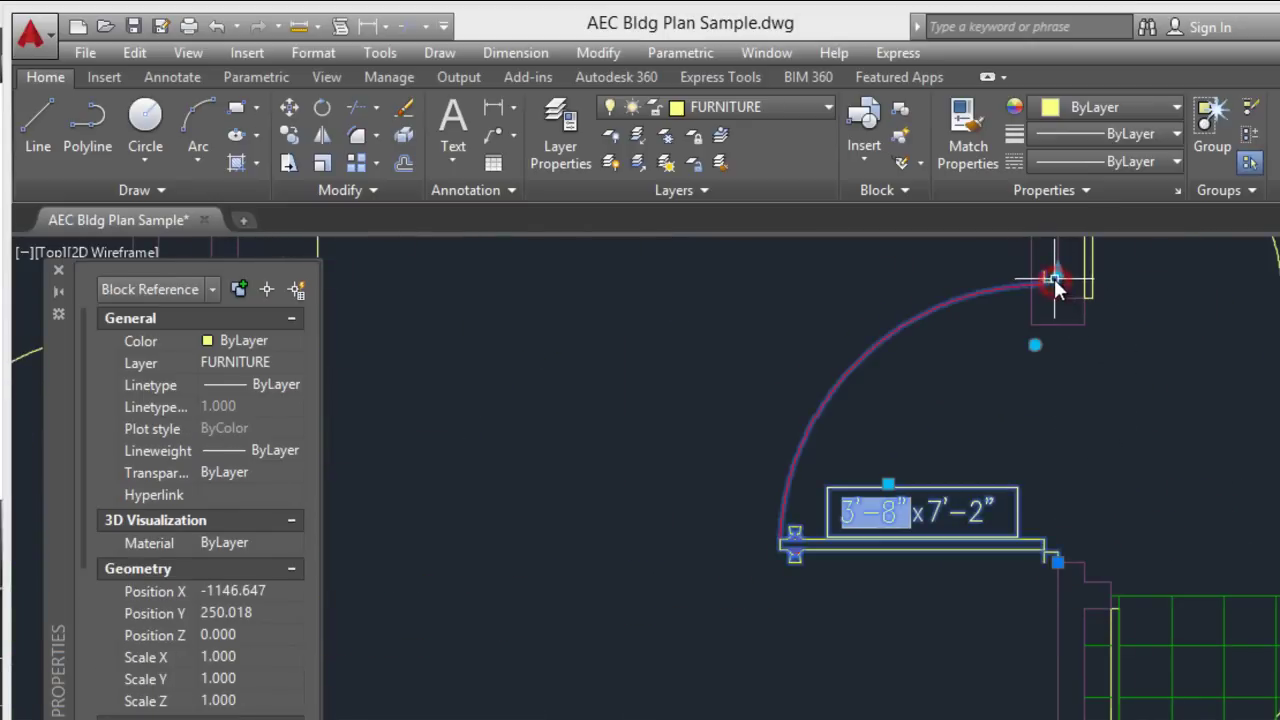
left_click(1057, 275)
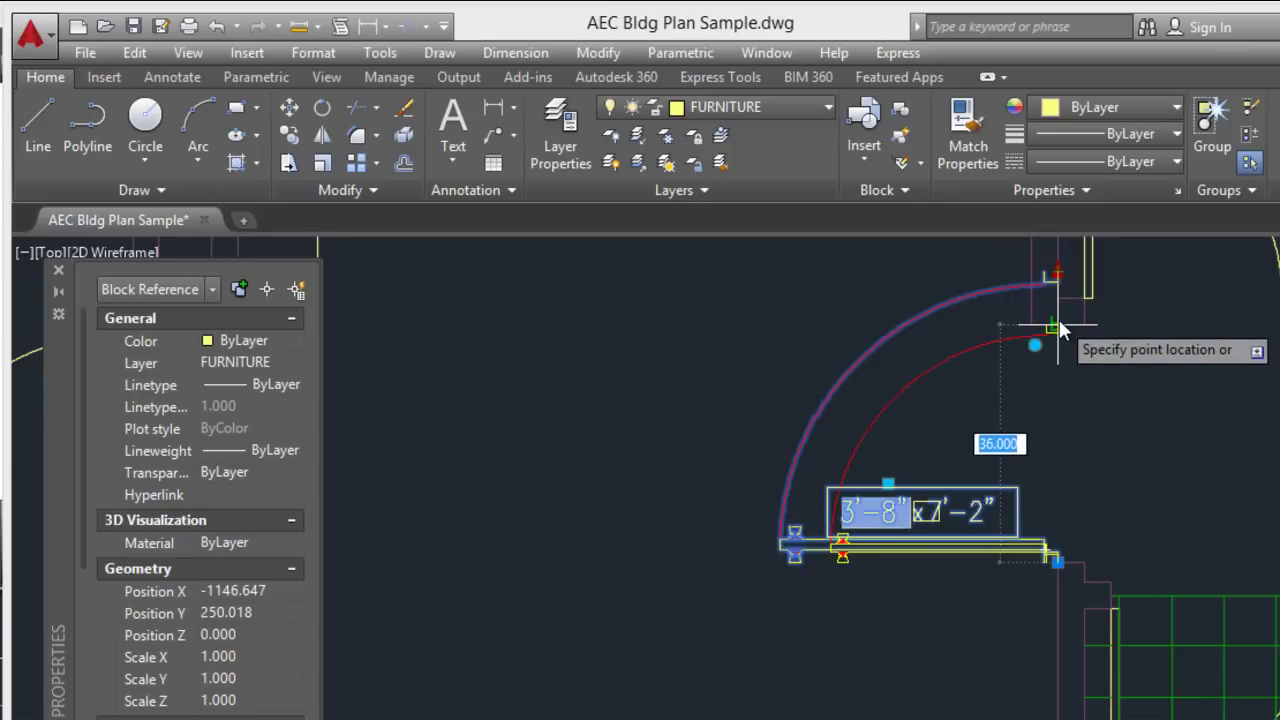
left_click(1060, 330)
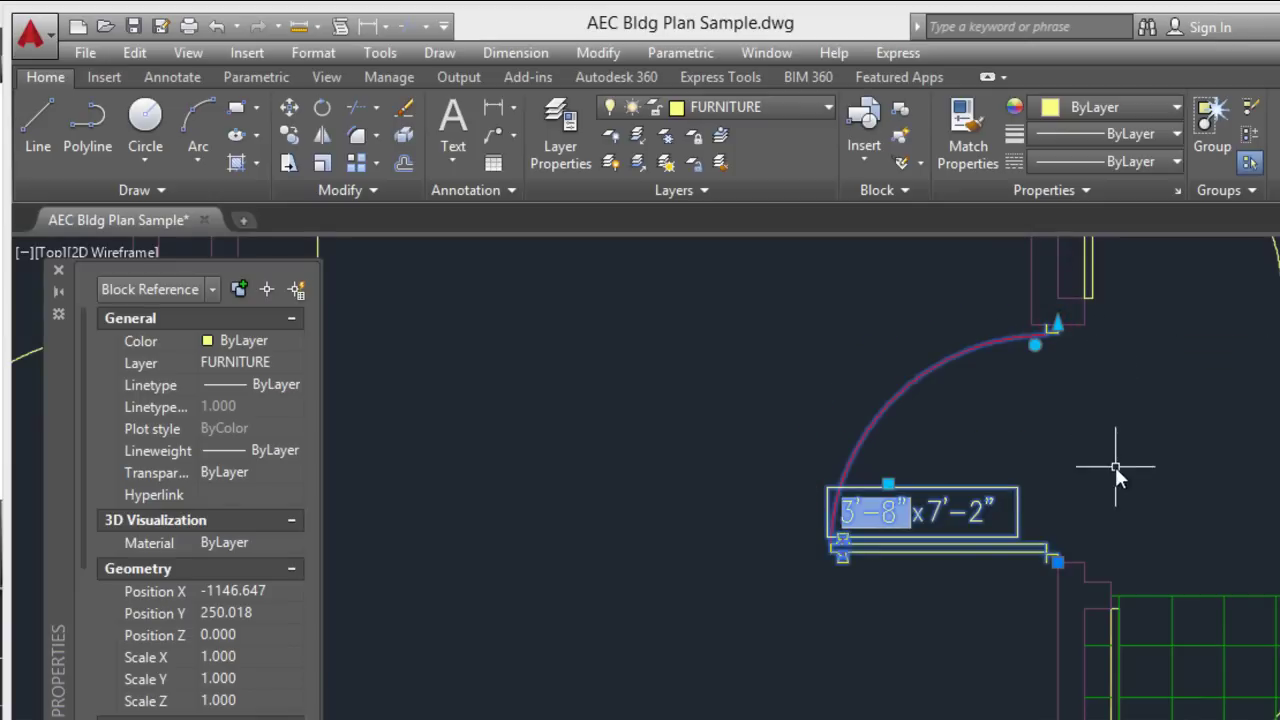
Deselect the resized door and regenerate the drawing with REGEN to refresh the label's width value.
key("Escape")
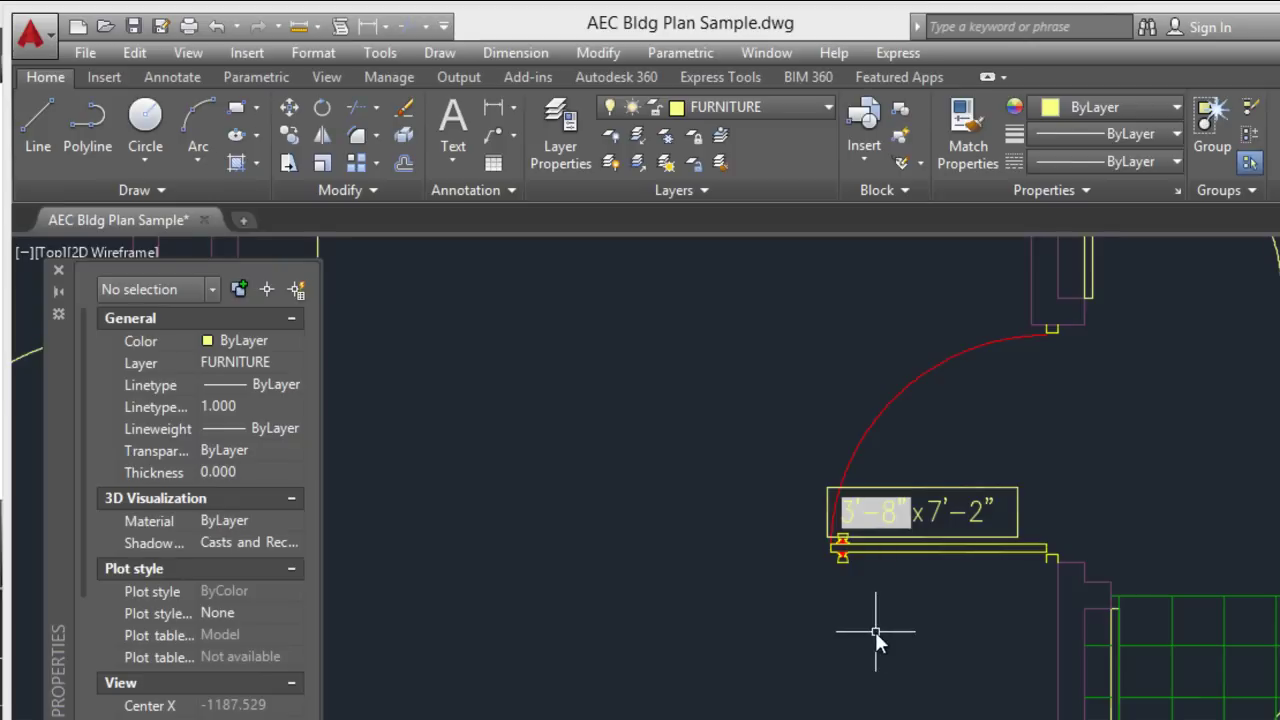
type("REGE")
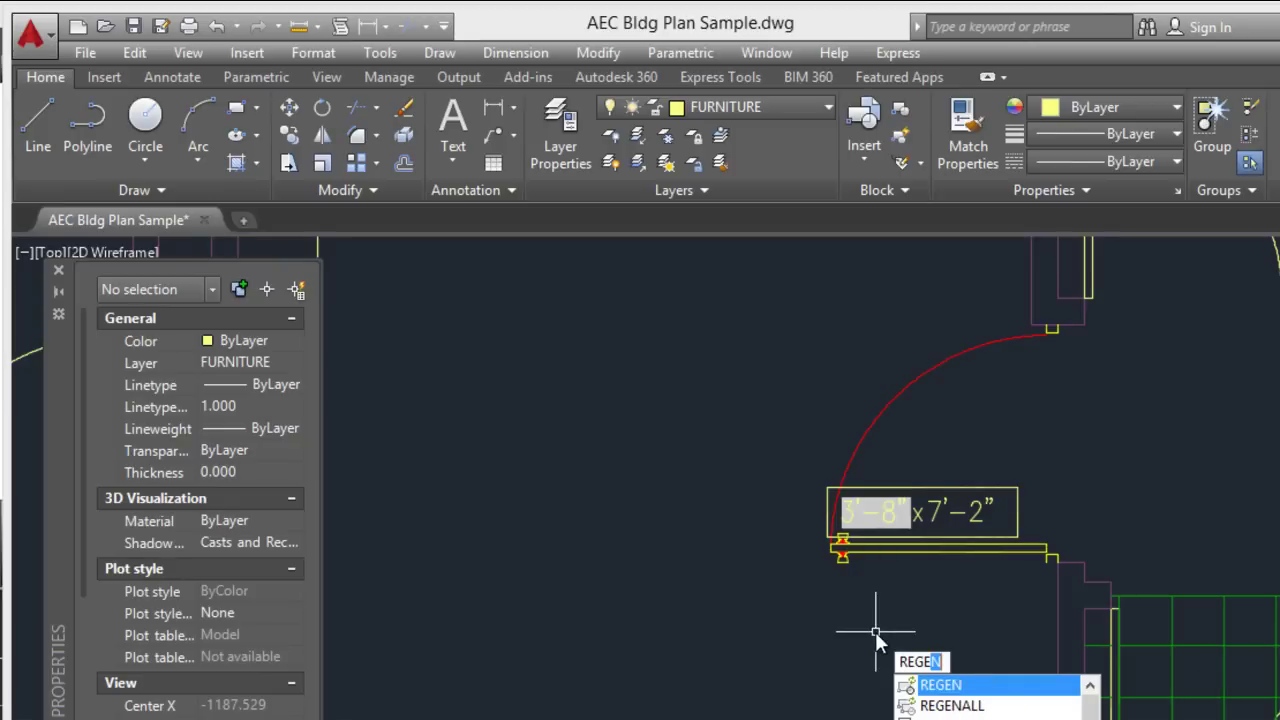
type("N")
key("Return")
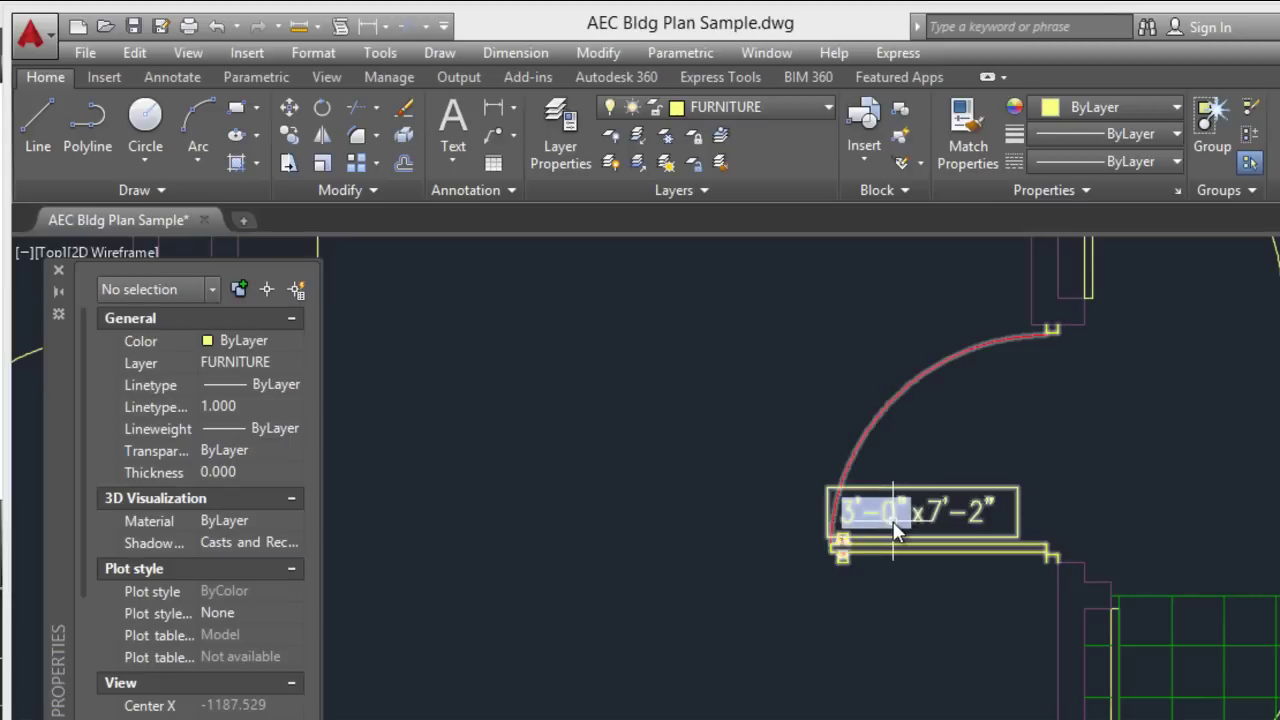
Move the size label slightly inward so it clears the door arc and leaf using its position grip, and deselect the door.
scroll(900, 533, "up", 2)
scroll(897, 530, "up", 2)
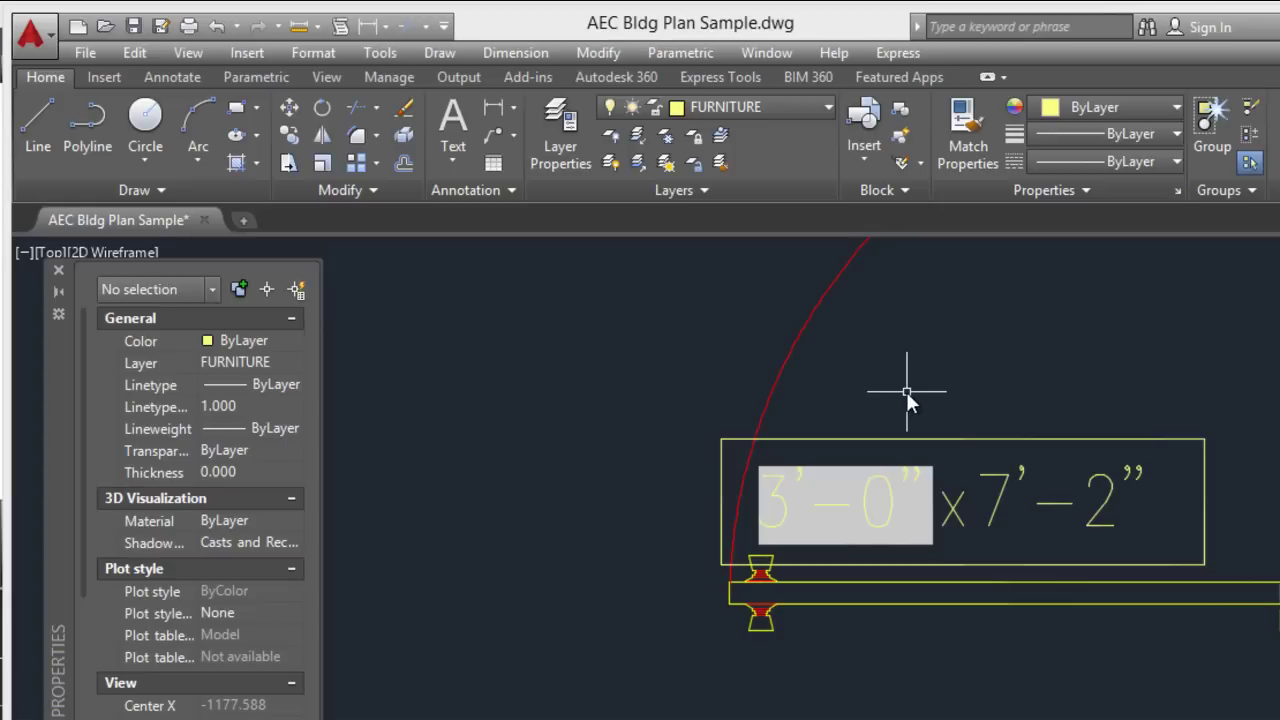
scroll(906, 391, "down", 3)
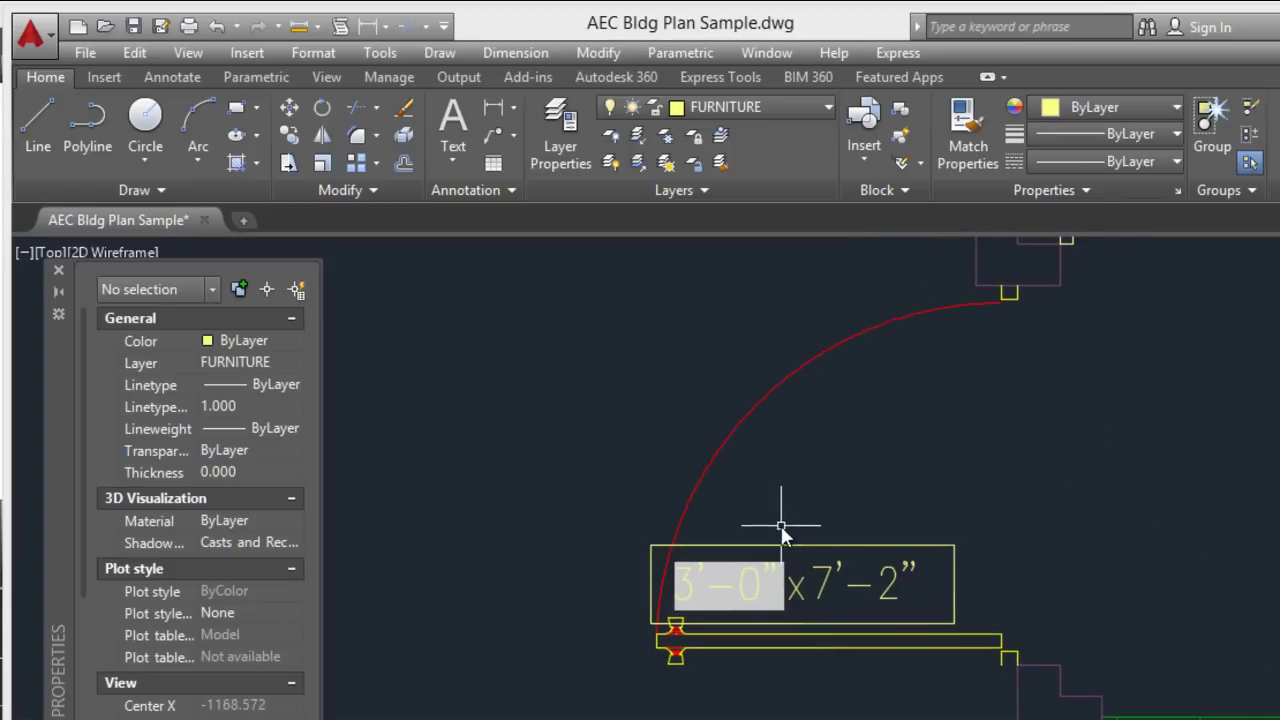
left_click(796, 543)
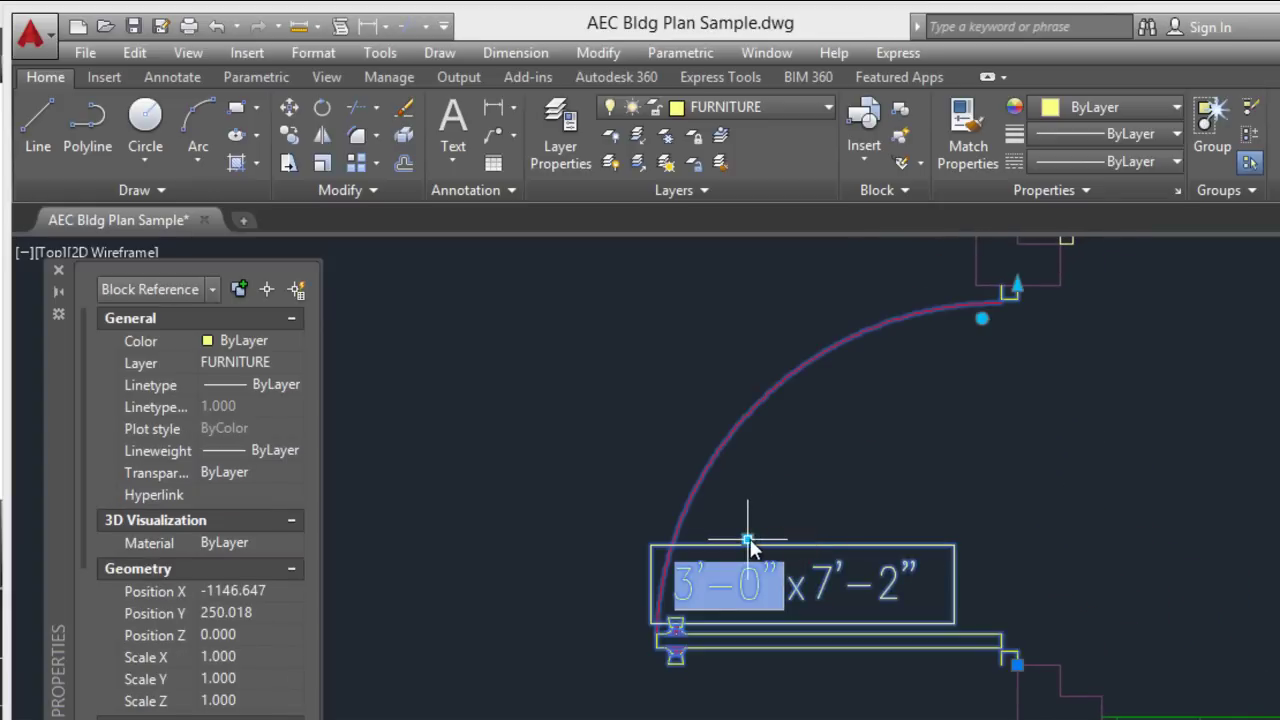
left_click(748, 540)
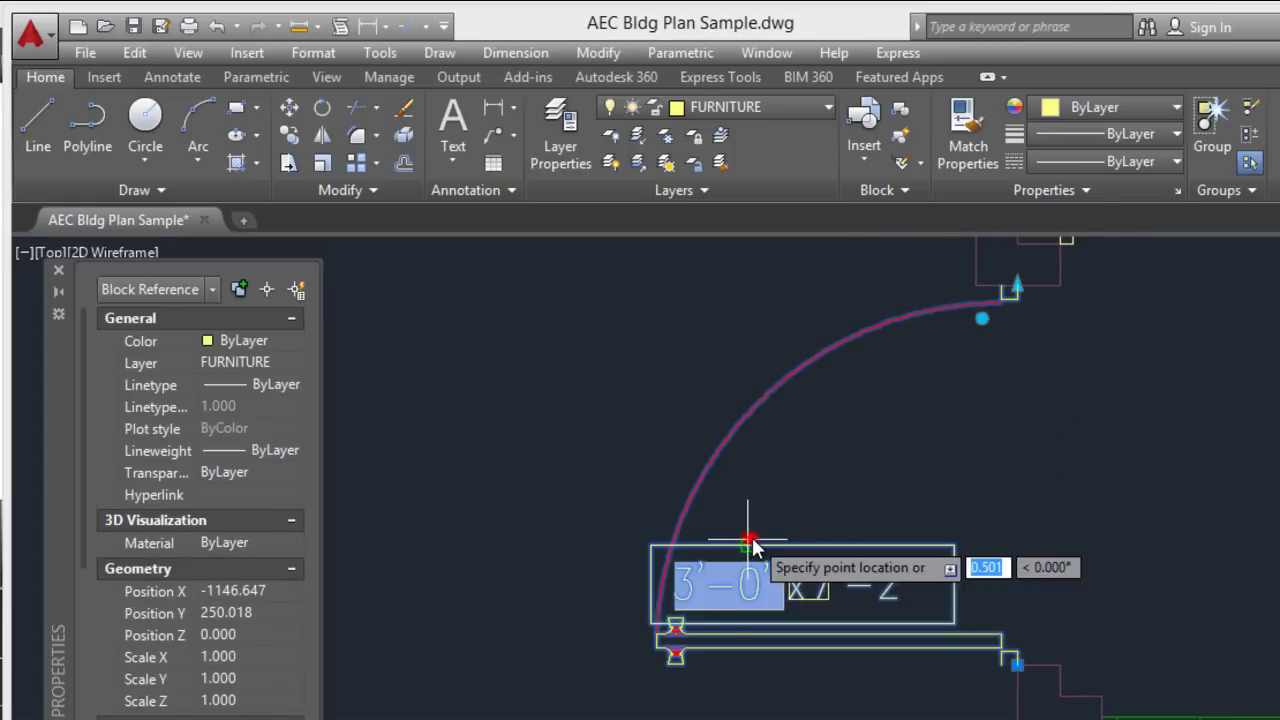
left_click(806, 533)
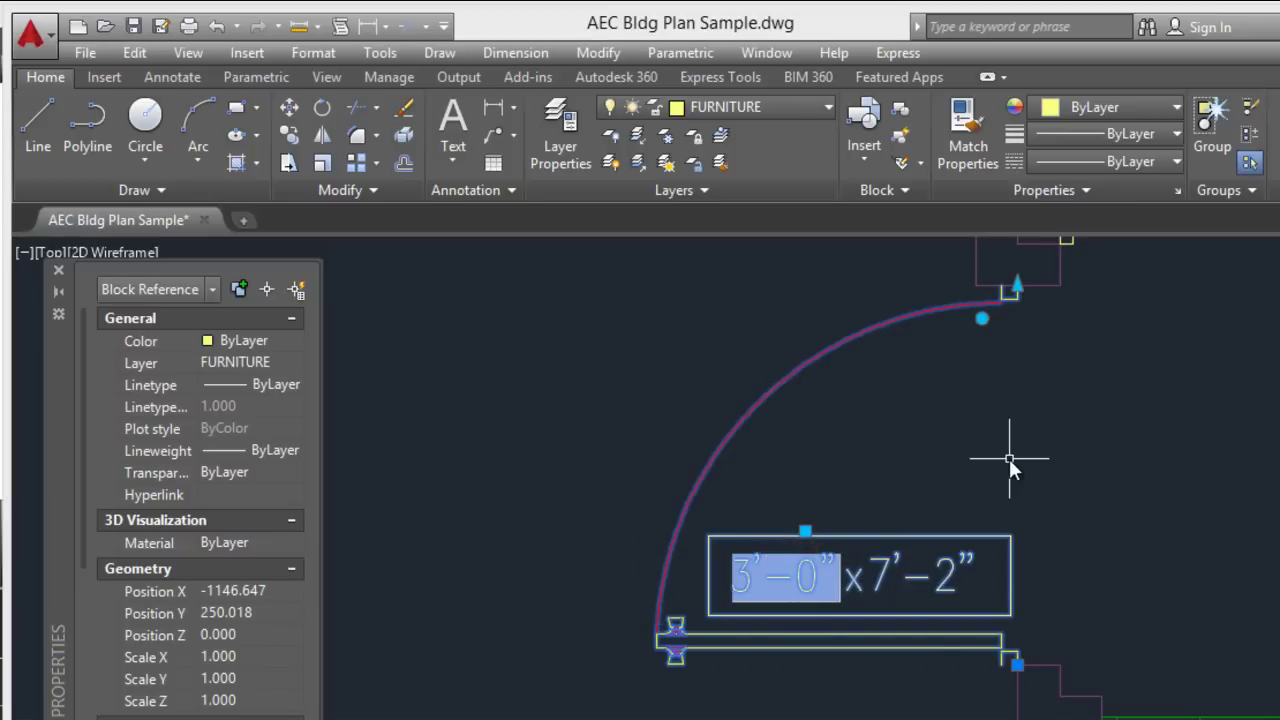
key("Escape")
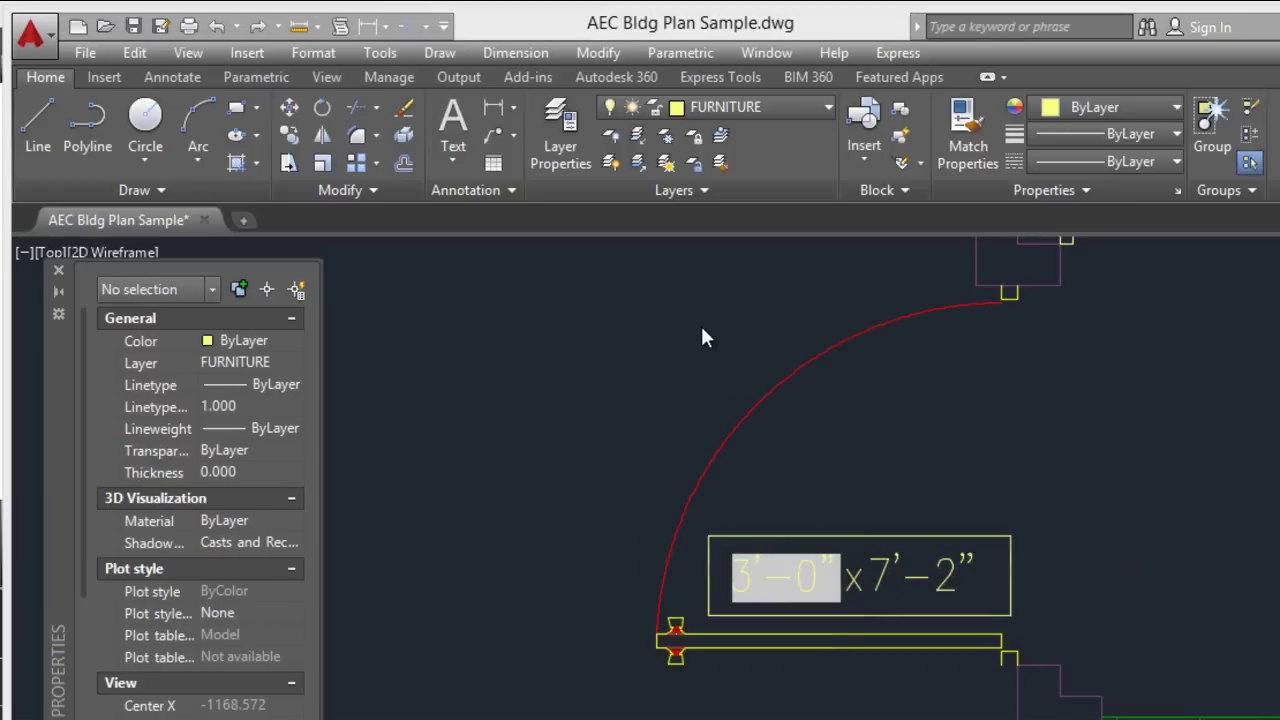
Open the placed door's Dynamic_door block definition in the Block Editor.
left_click(725, 435)
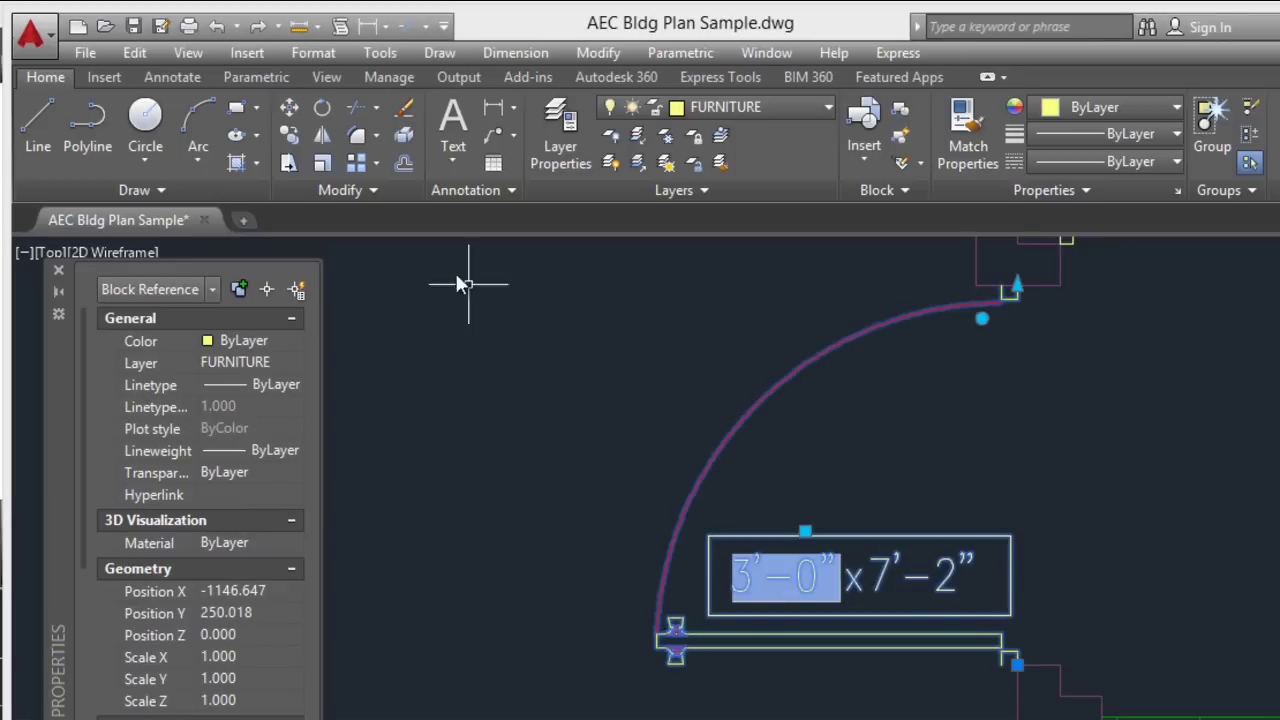
left_click(104, 77)
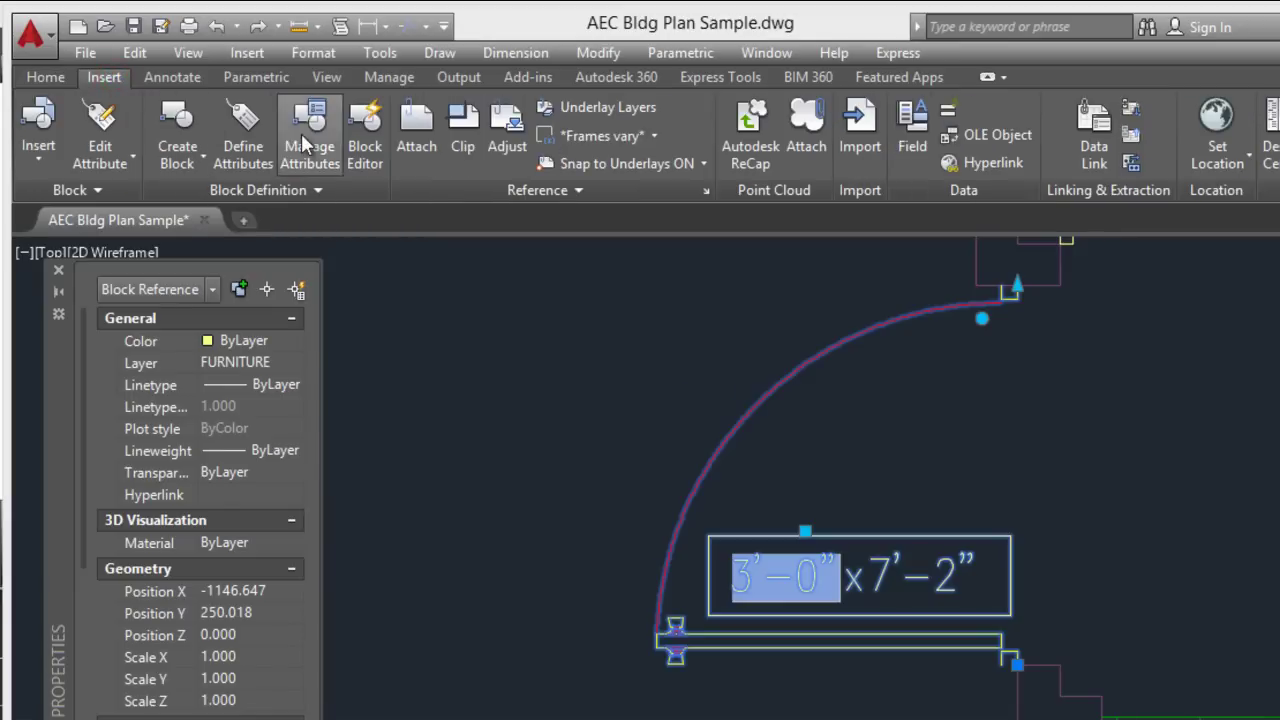
left_click(362, 150)
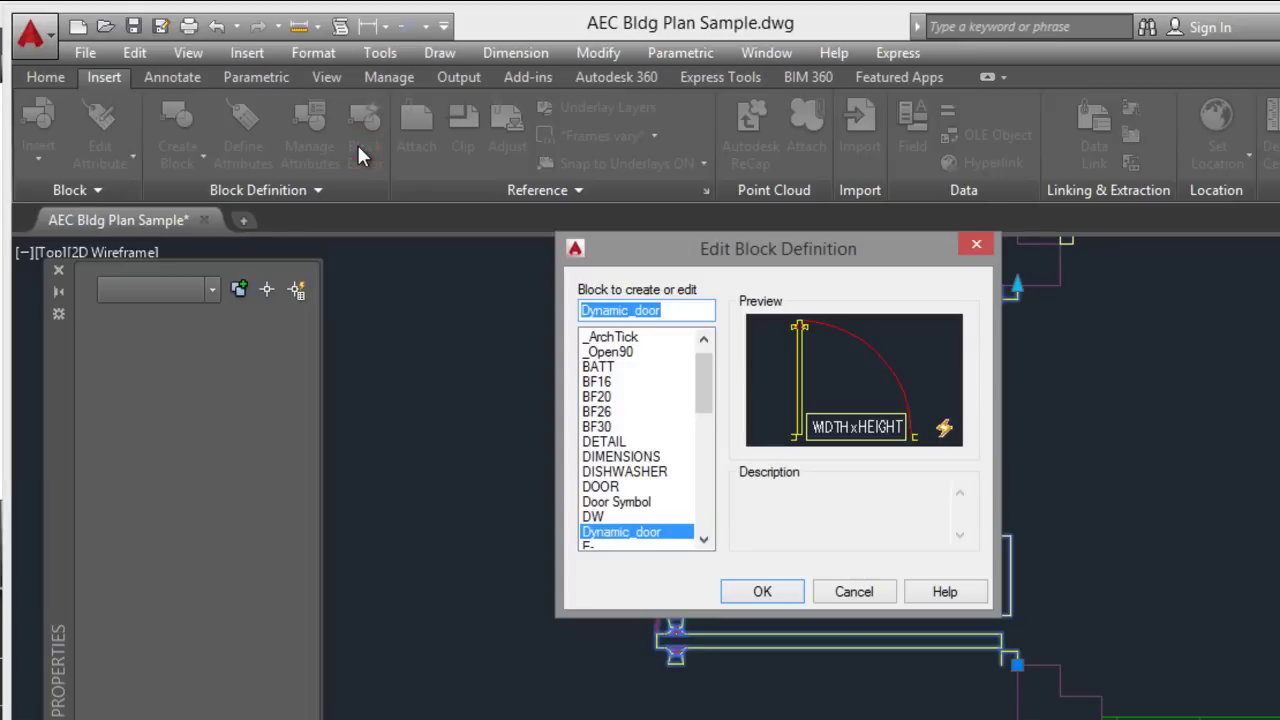
left_click(760, 592)
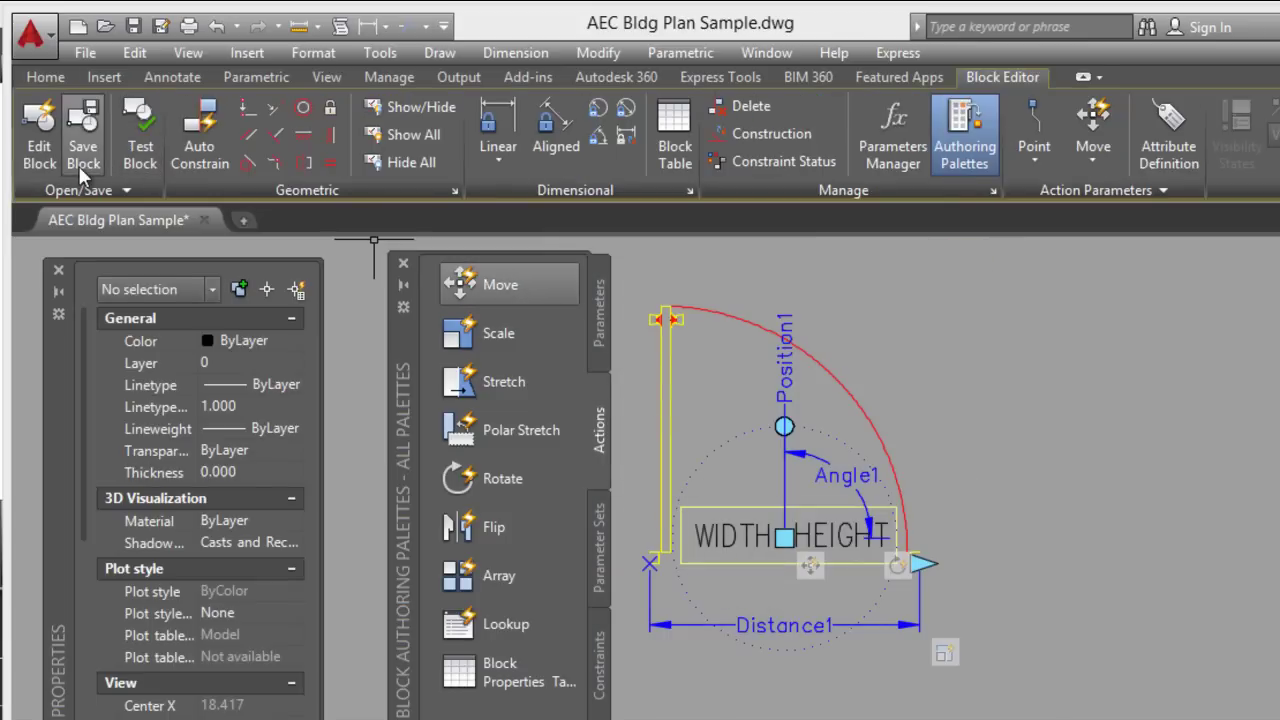
Set up Save Block As with the name Dynamic_door and enable saving the block definition to a drawing file.
left_click(126, 189)
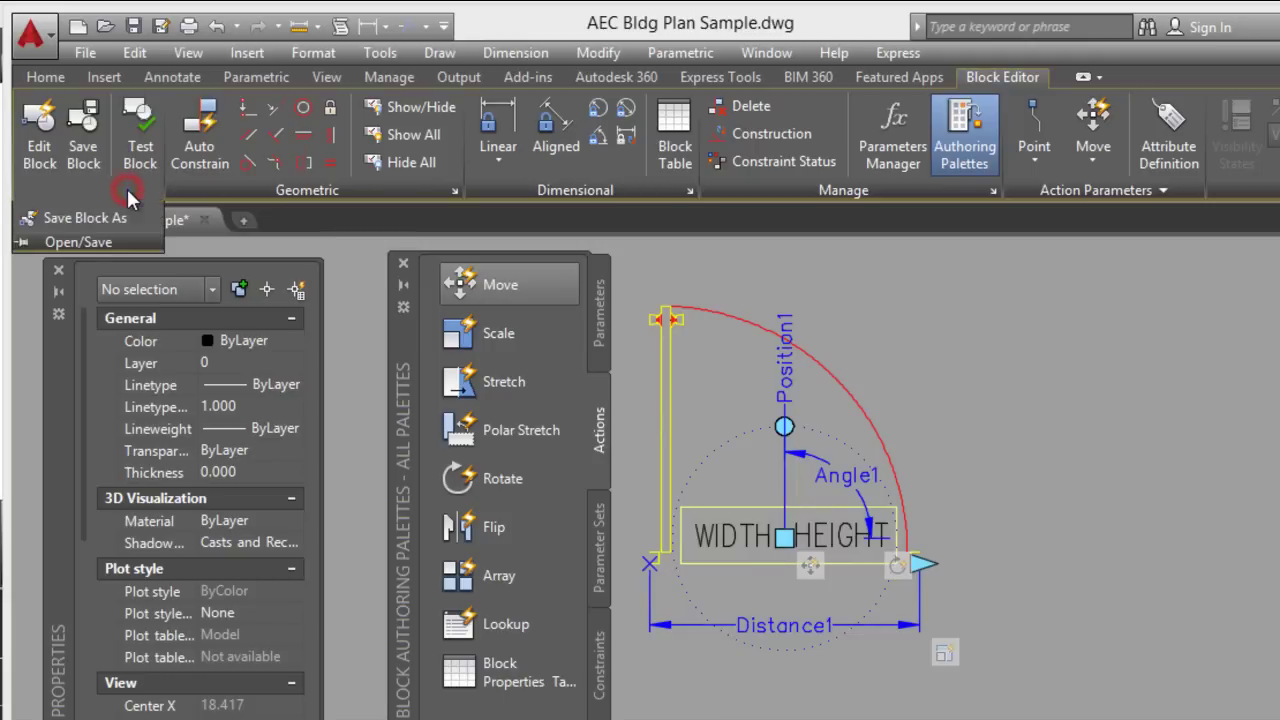
left_click(116, 218)
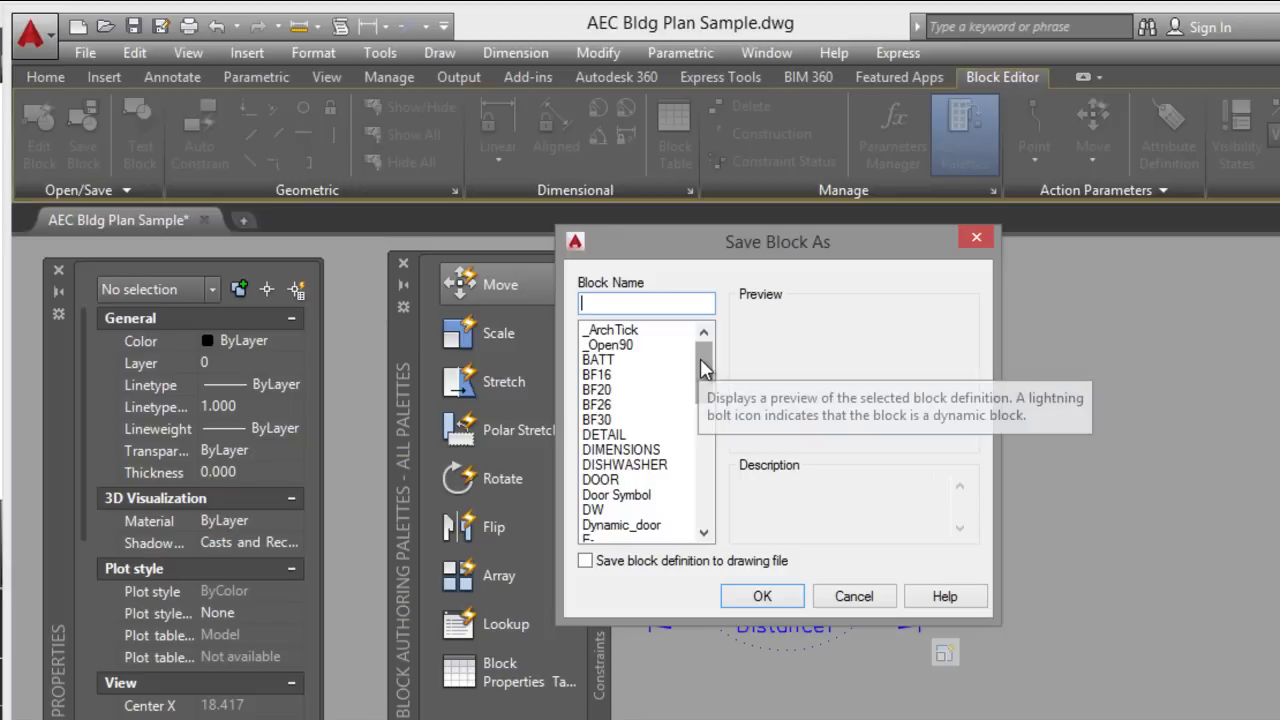
scroll(660, 423, "down", 2)
left_click(641, 452)
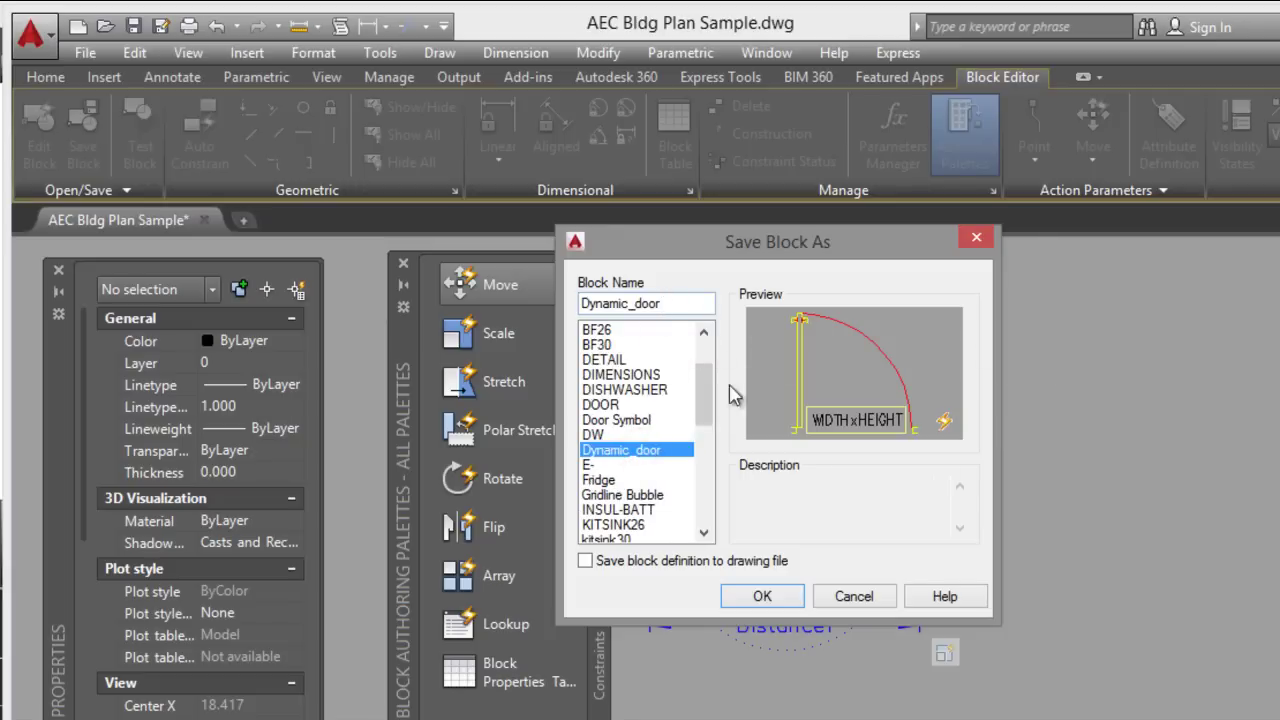
left_click(585, 562)
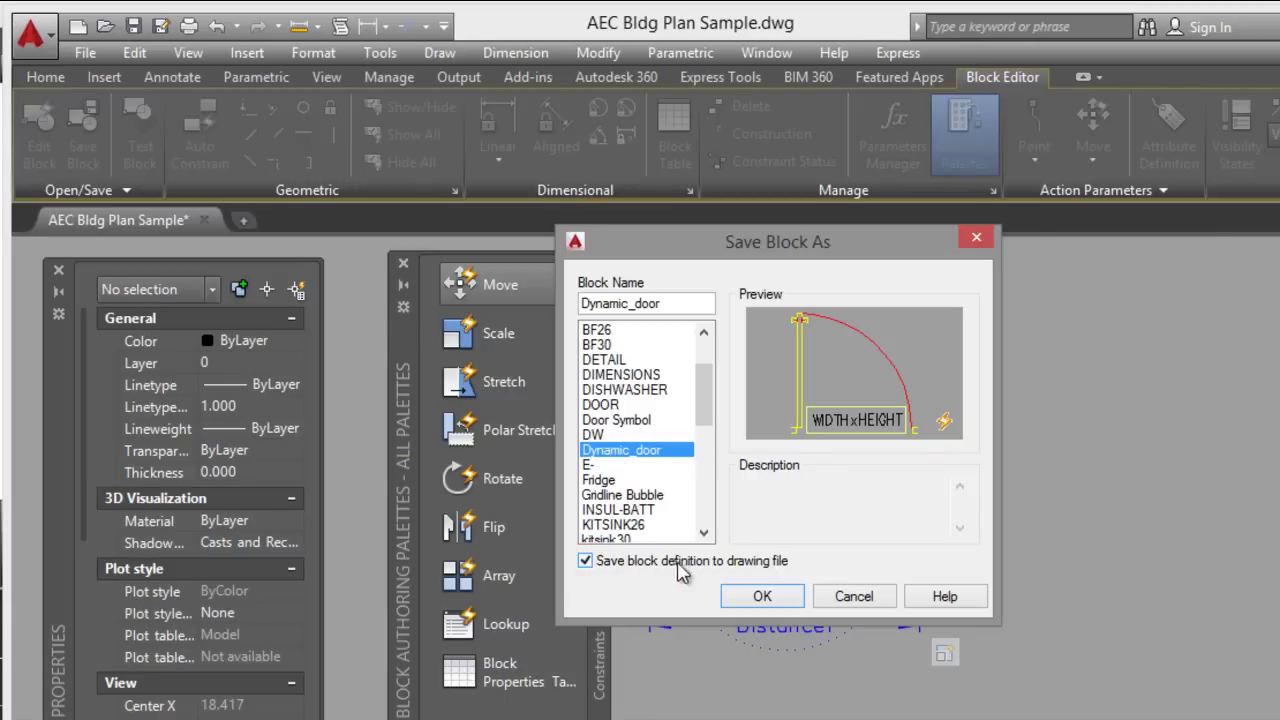
Save the block definition to the Cad Practice folder as the drawing file Cad Practice.dwg.
left_click(762, 597)
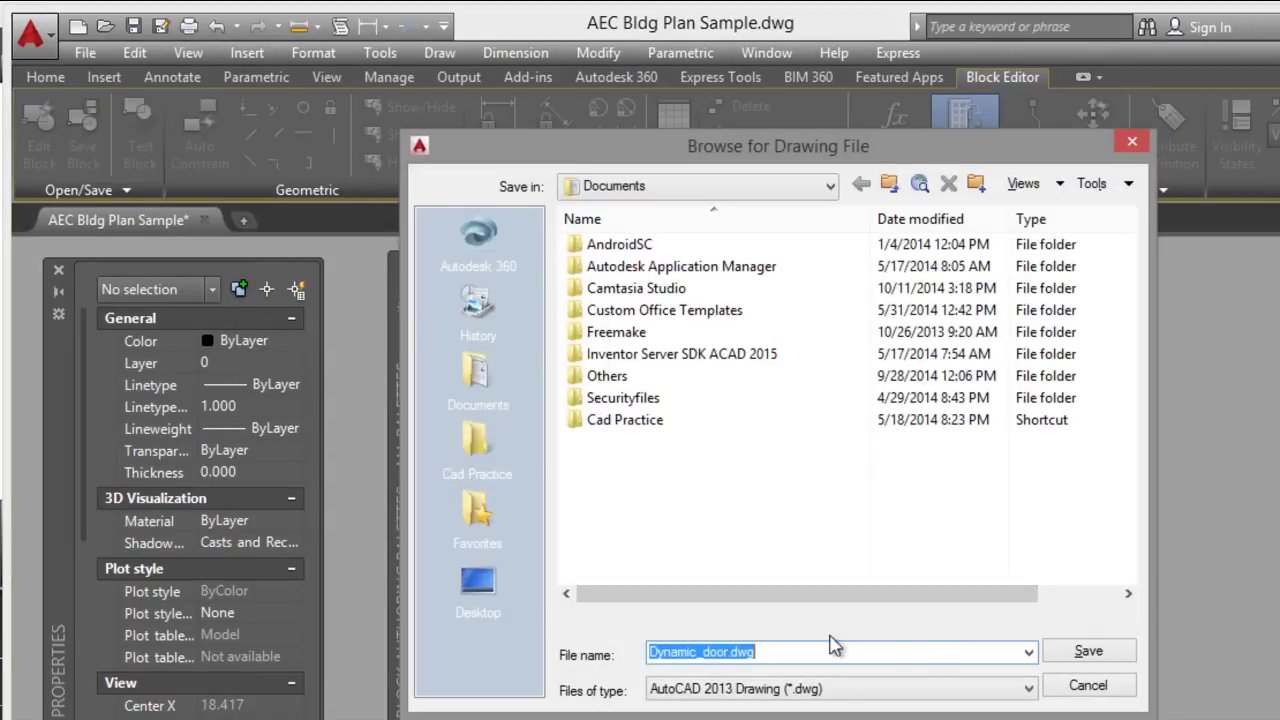
double_click(630, 420)
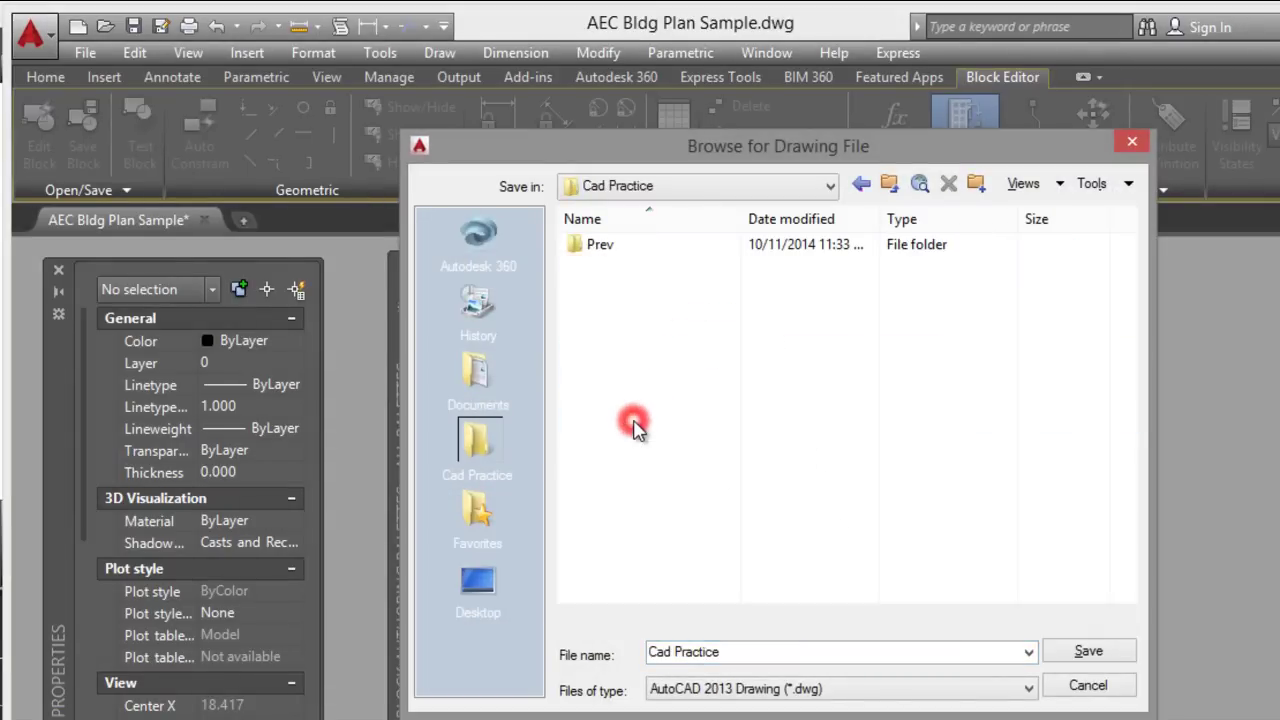
left_click(1088, 652)
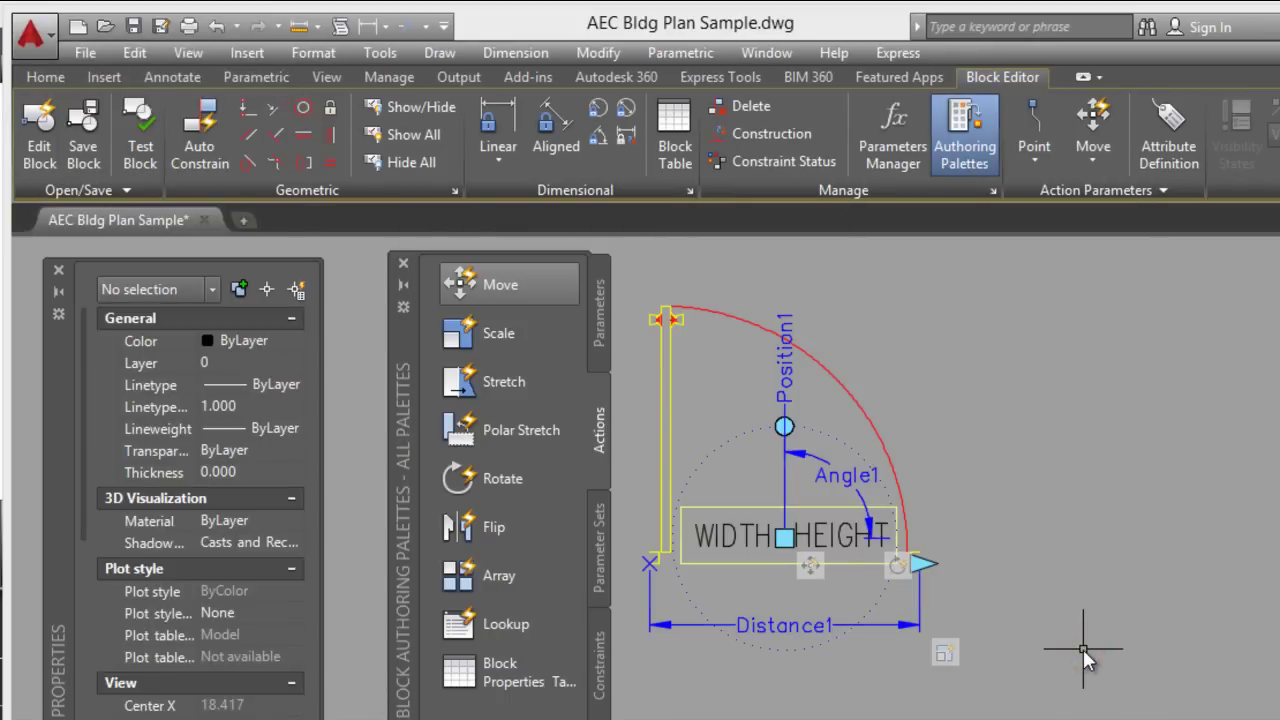
Start a new drawing and choose Cad Practice.dwg from the Cad Practice folder as the block to insert.
left_click(245, 221)
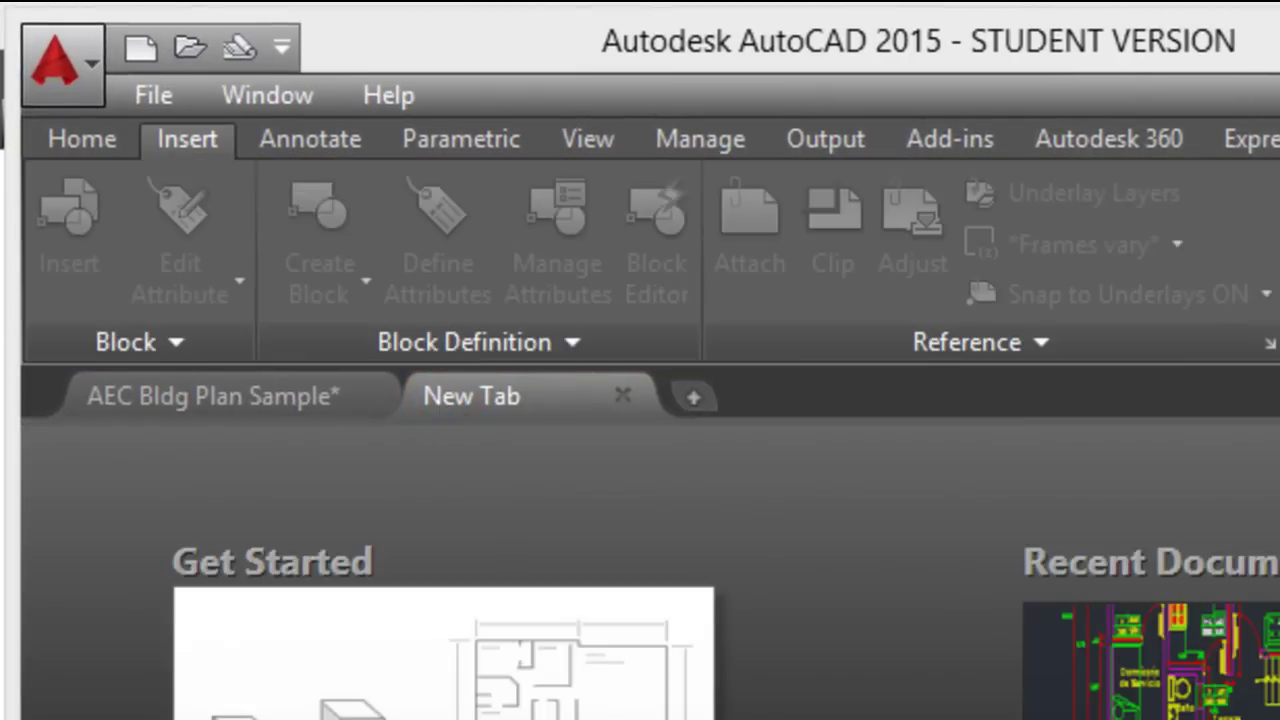
left_click(323, 680)
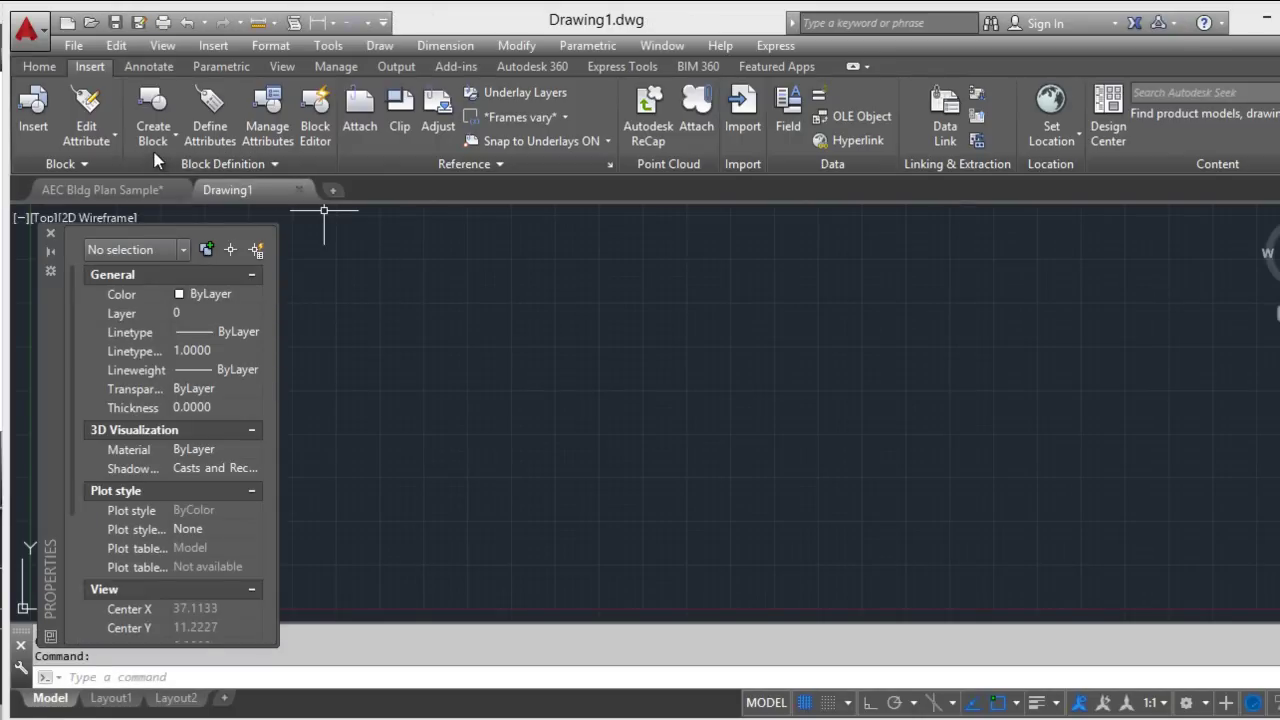
left_click(41, 131)
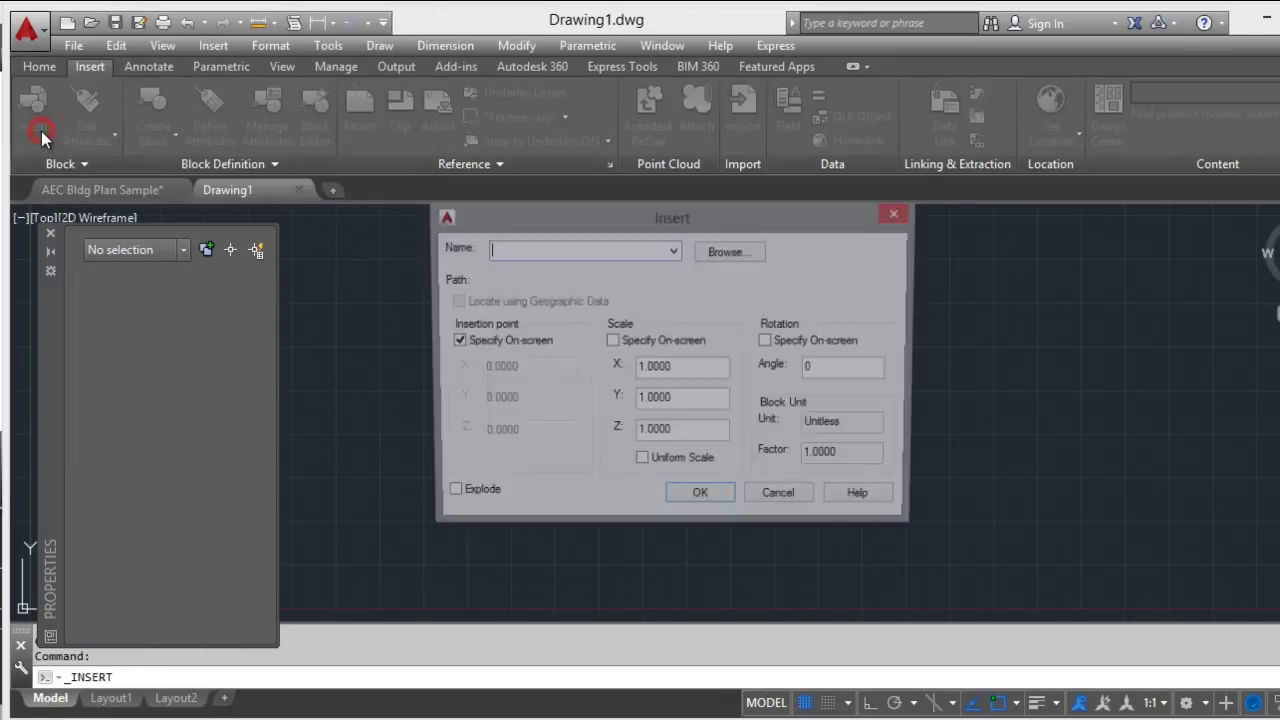
left_click(728, 252)
left_click(548, 231)
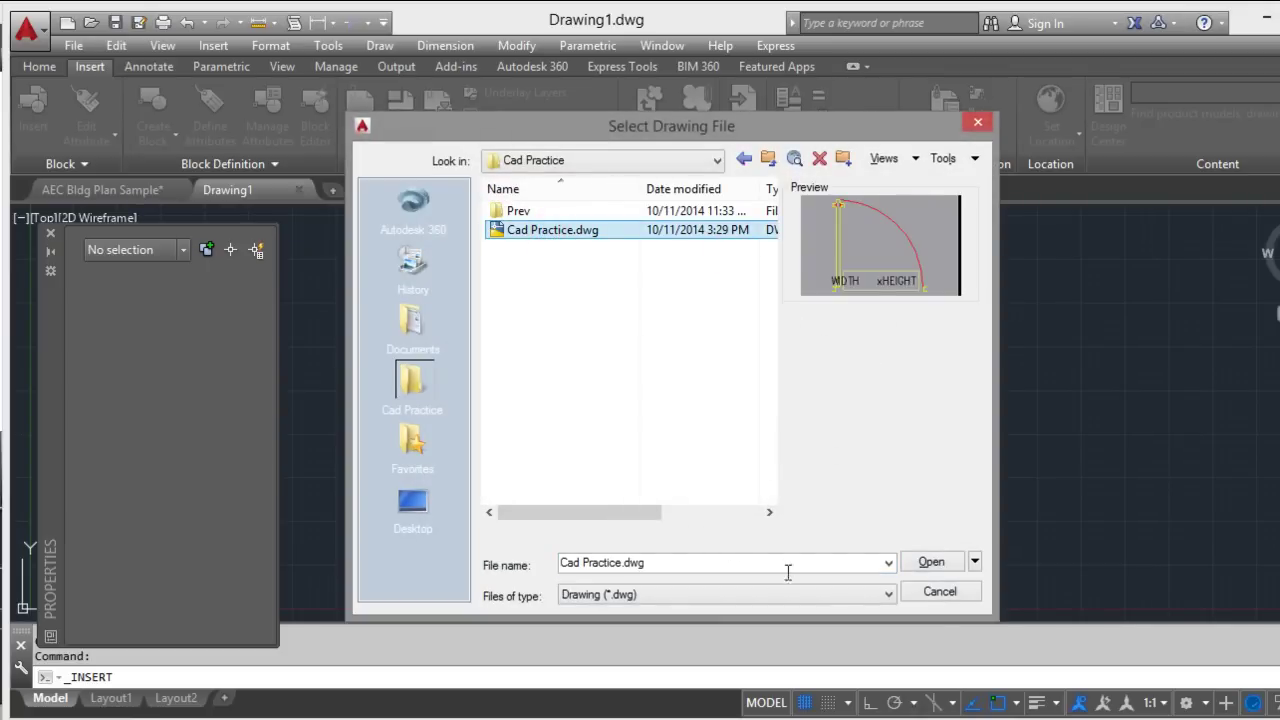
left_click(934, 566)
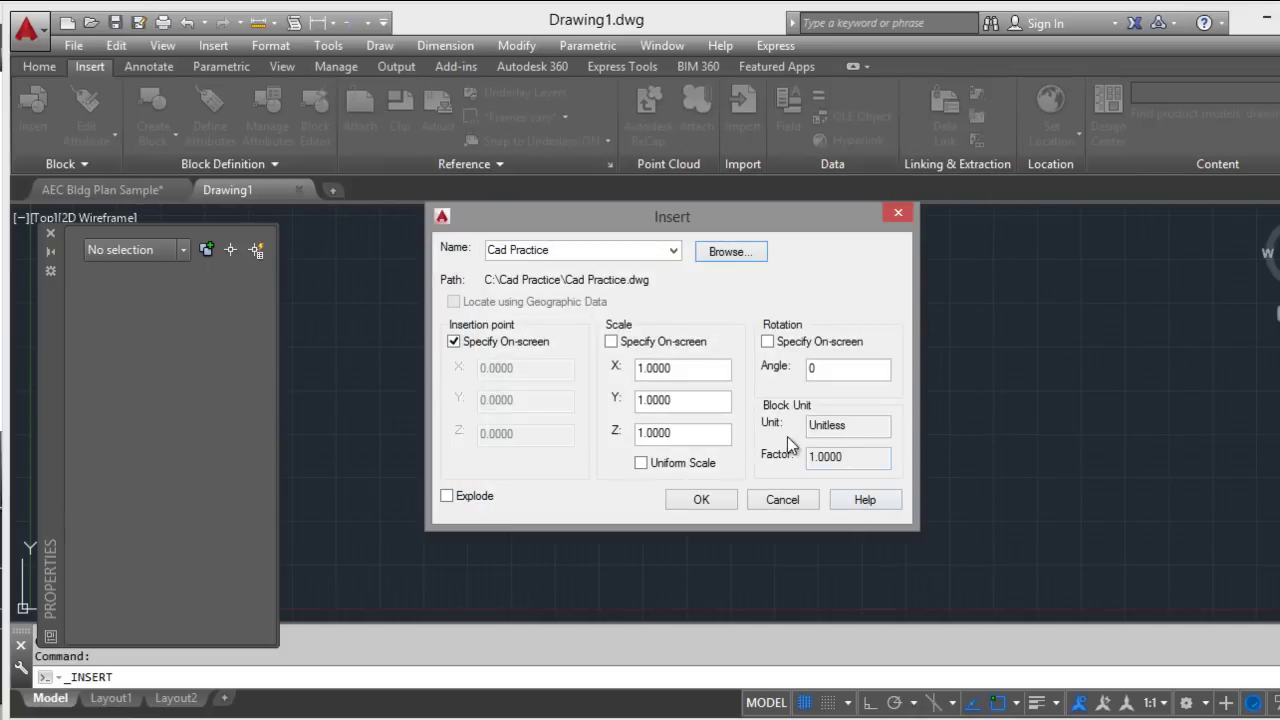
Insert the door block at about 30.9, 7.8 with scale 1 and rotation 0, accepting width 3'-0" and height 7'-0".
left_click(698, 500)
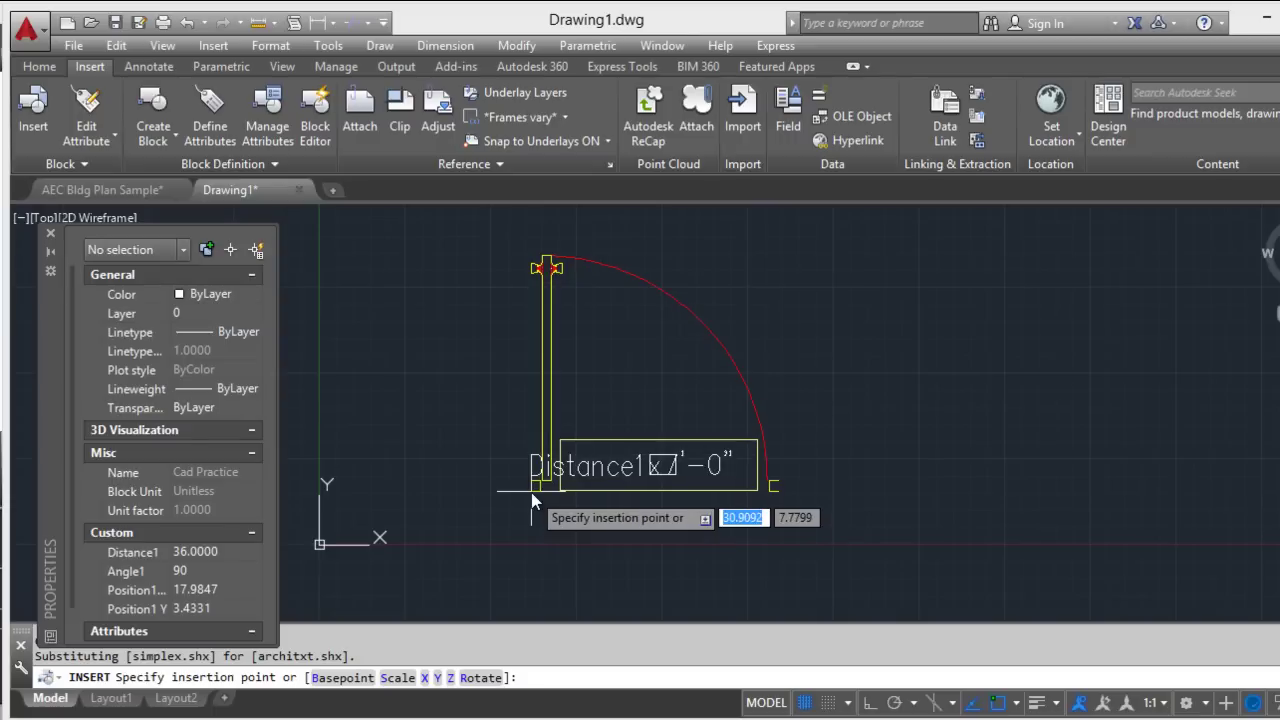
left_click(531, 493)
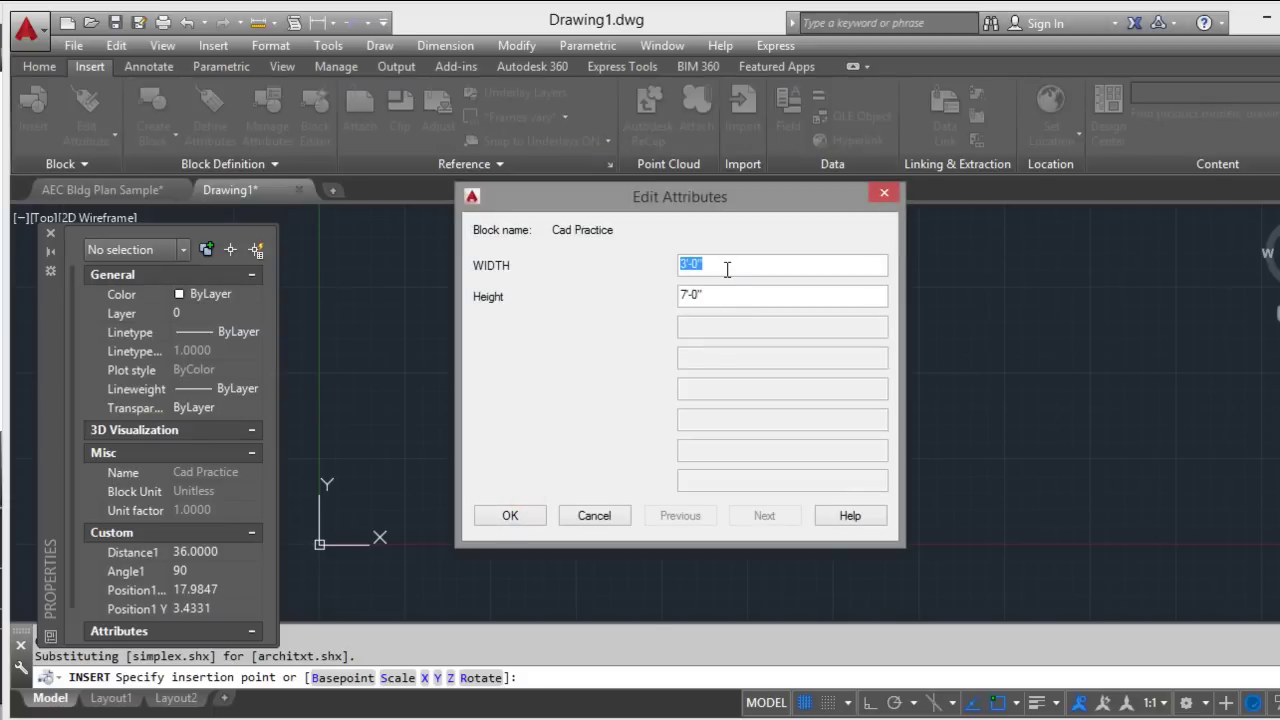
left_click(527, 515)
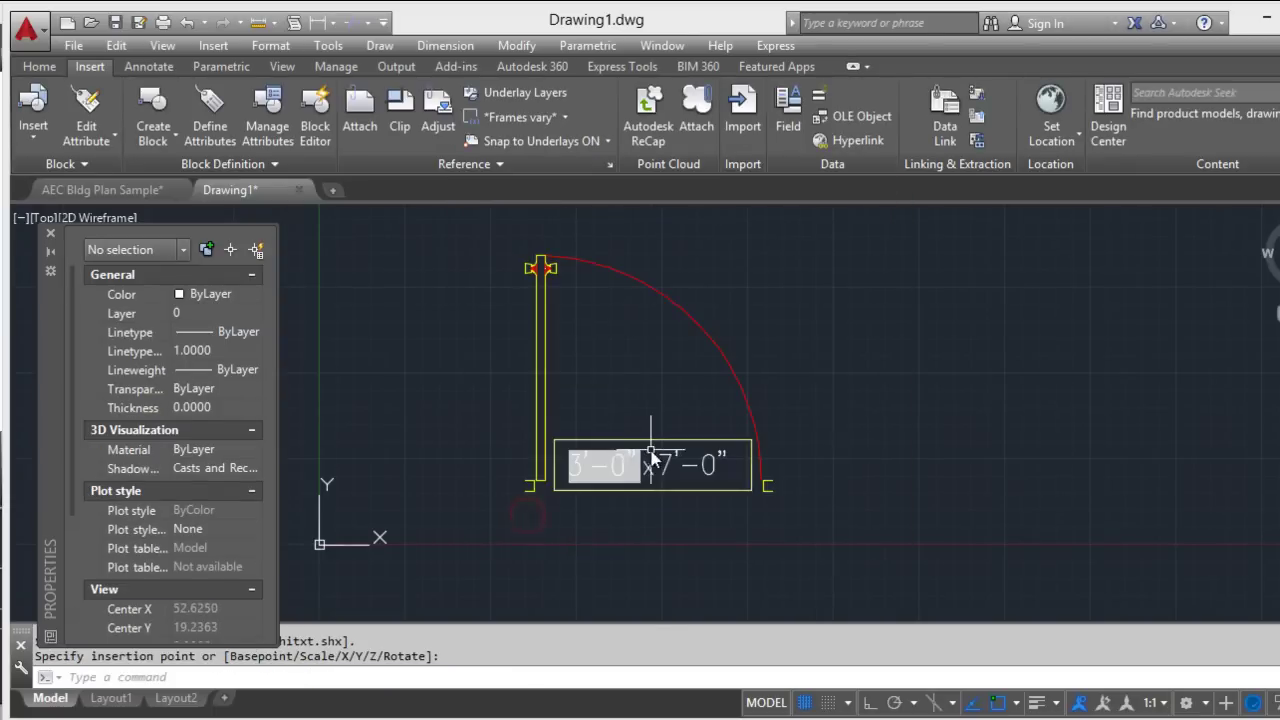